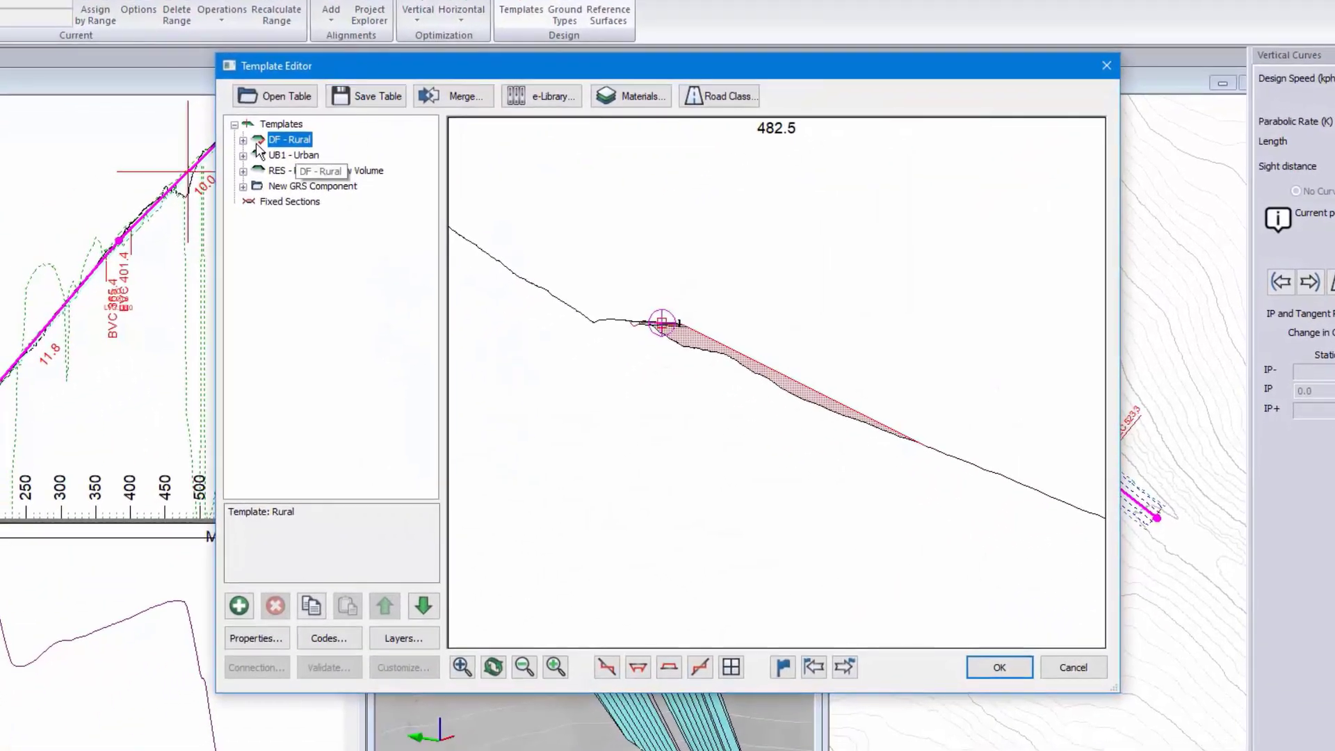
Duplicate the DF - Rural template by copying it and pasting it as a new template.
left_click(71, 241)
right_click(283, 143)
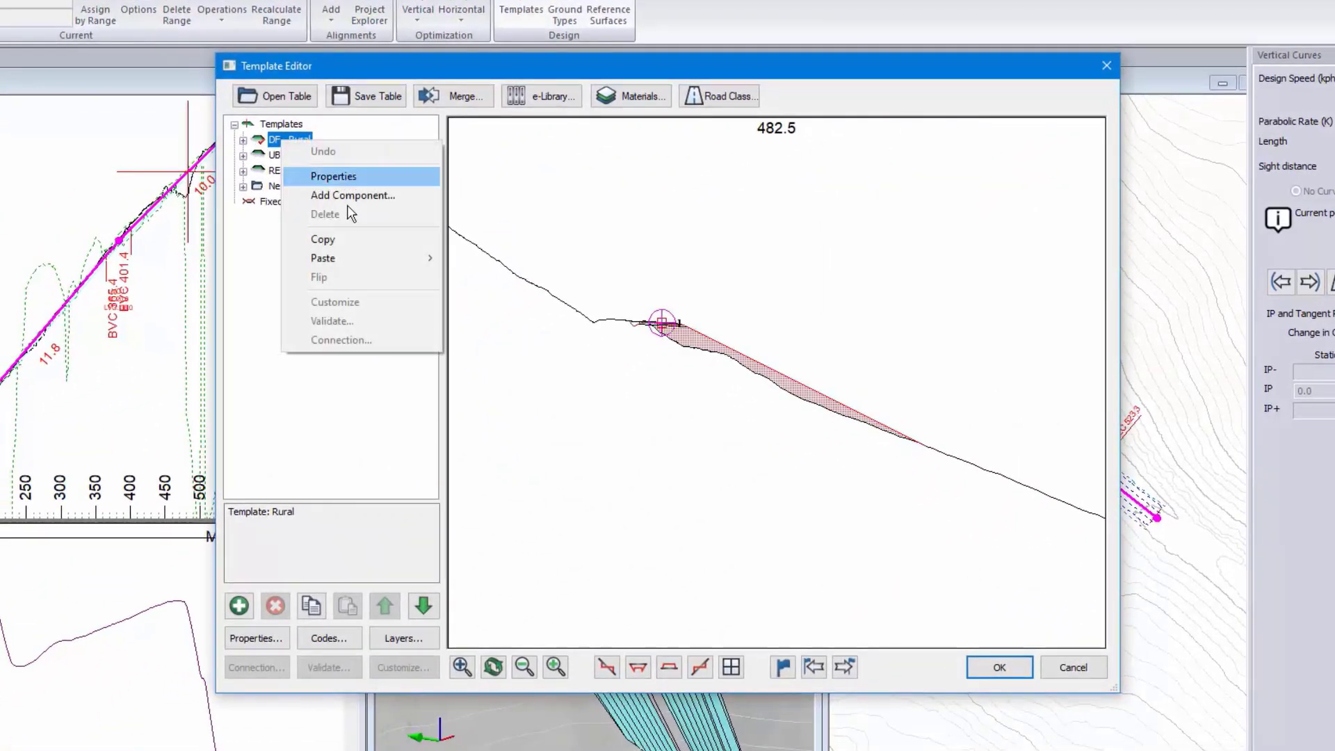
left_click(345, 236)
right_click(289, 142)
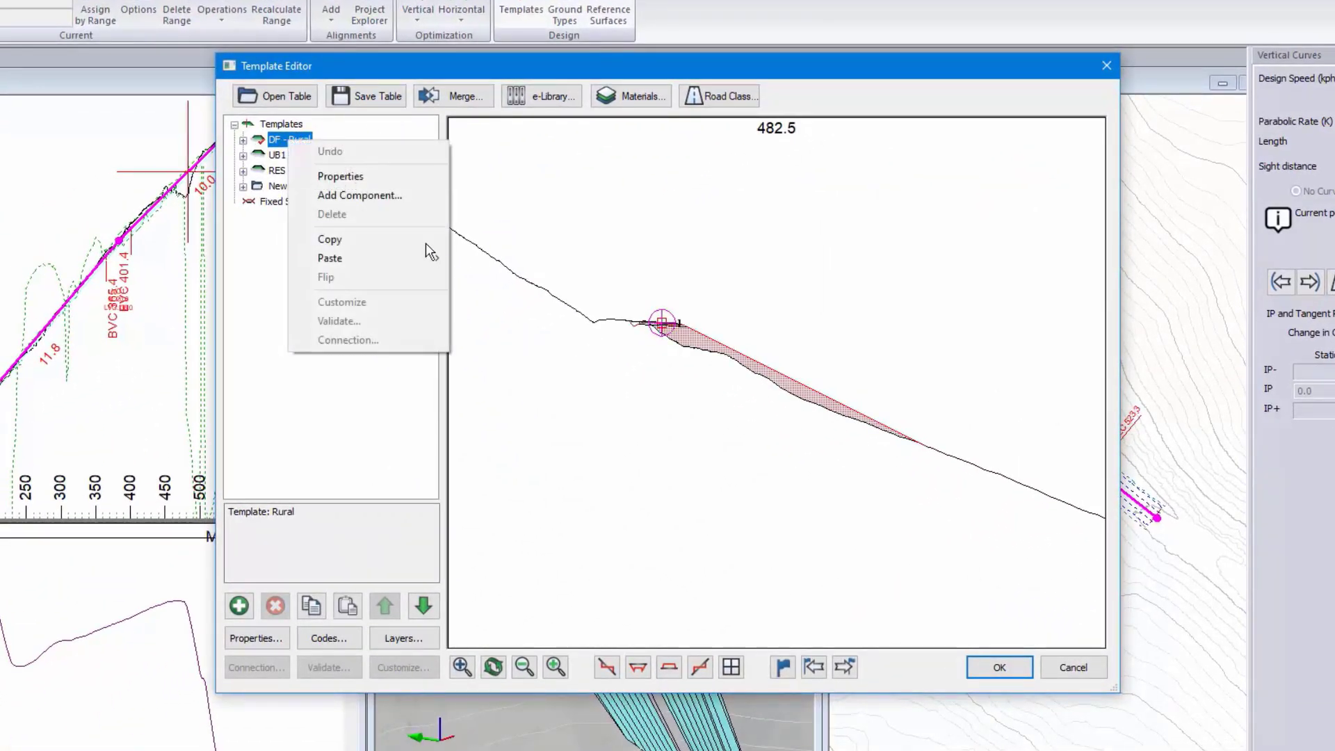
mouse_move(417, 258)
left_click(485, 278)
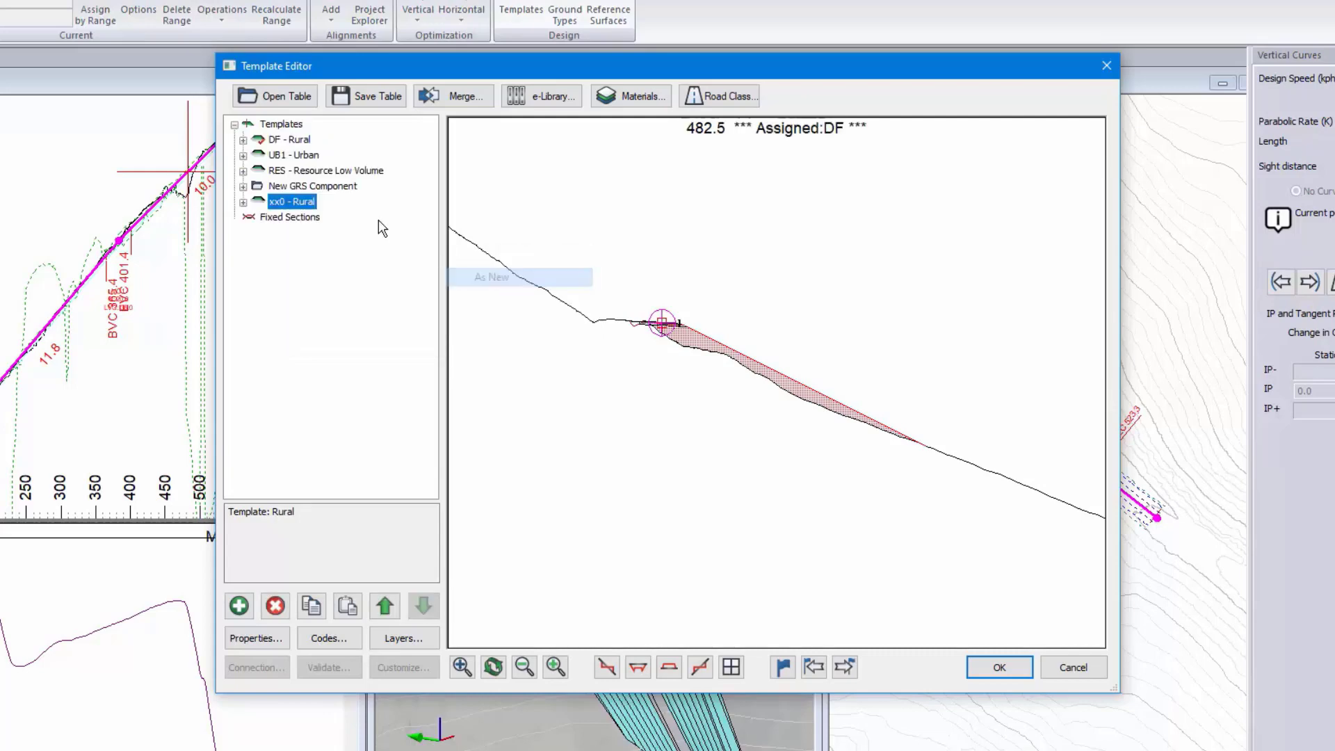
Rename the duplicated template to RURW and set its description to "Rural W Wall".
left_click(243, 202)
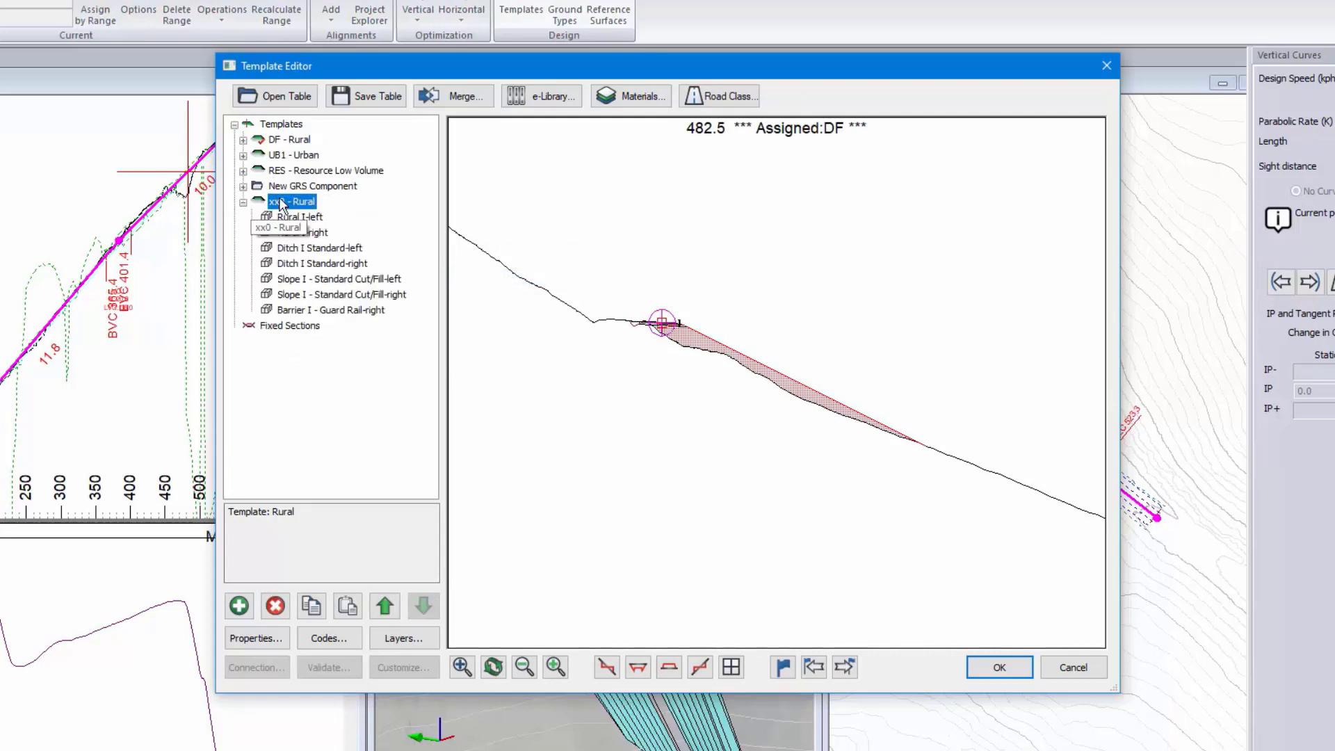
right_click(279, 201)
left_click(317, 230)
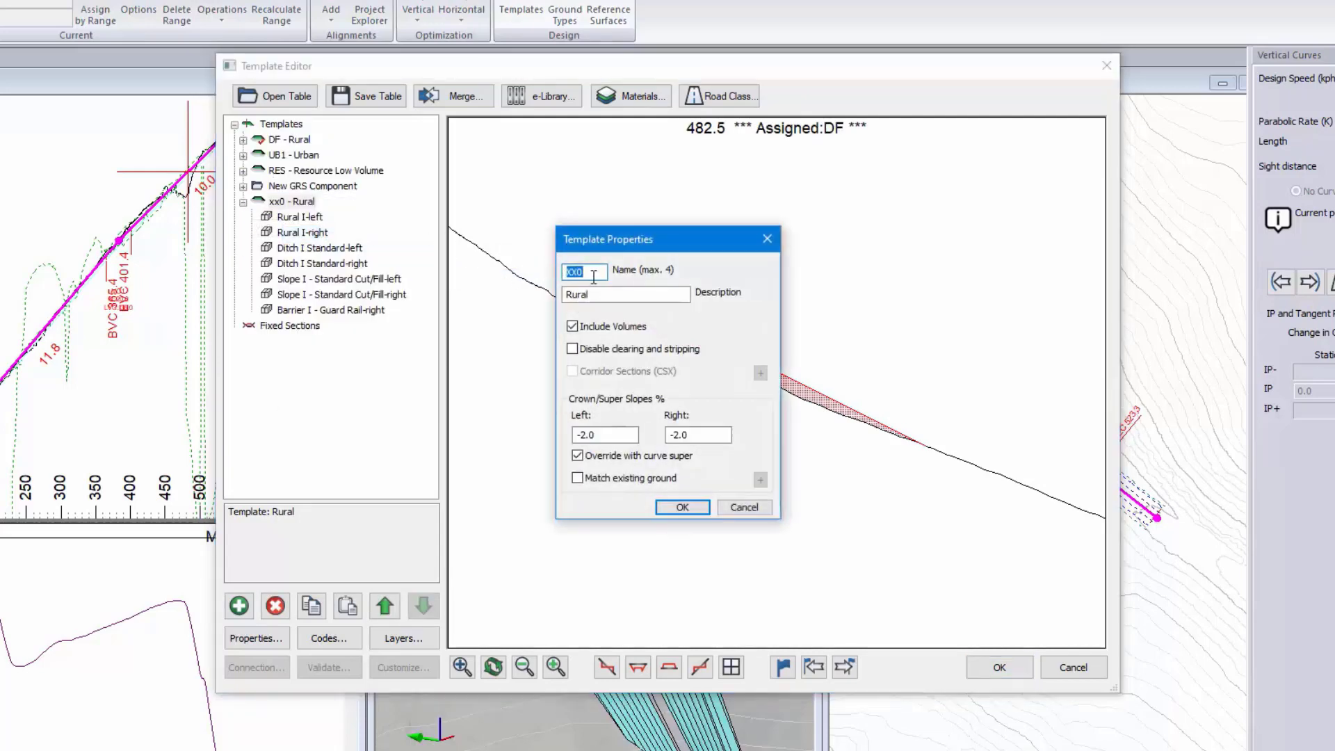
left_click(615, 298)
type("W Wall")
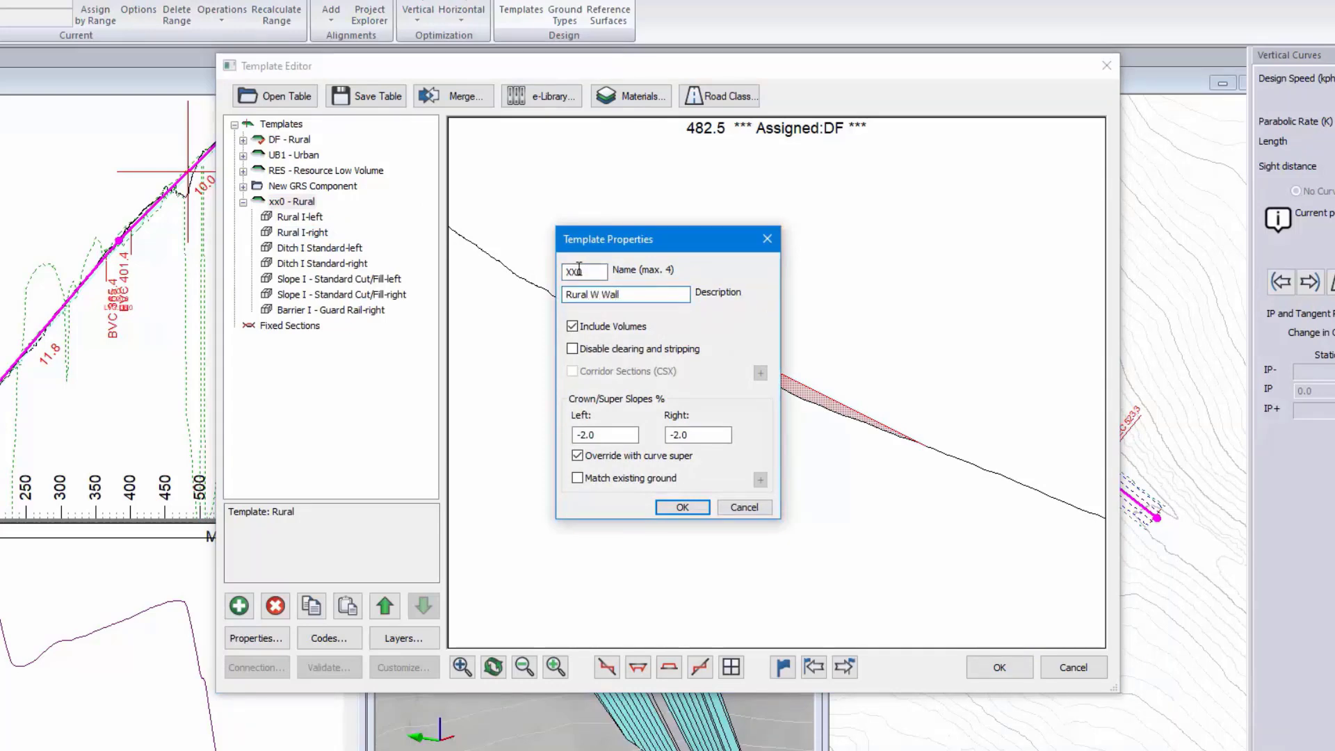
key("shift+Tab")
left_click(701, 506)
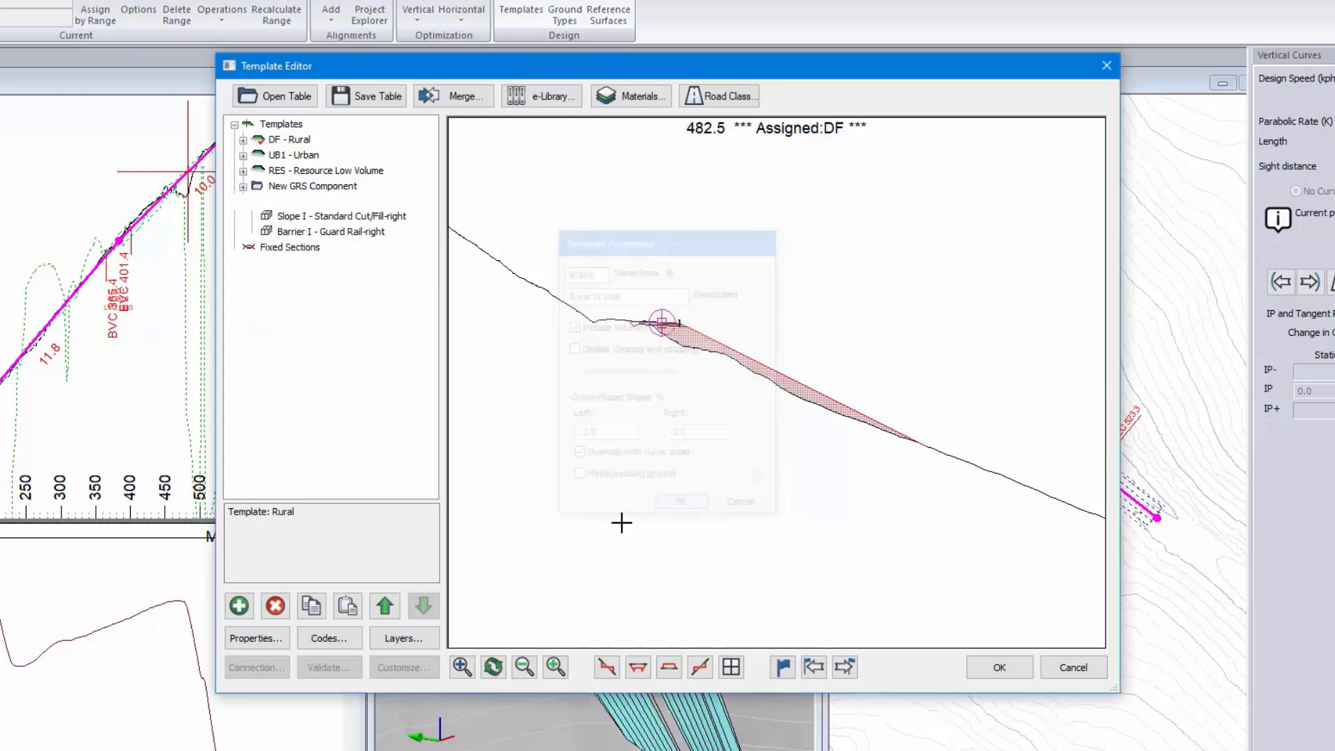
Copy the GRS or MSE Wall - BETA-right component from New GRS Component and paste it as new into the RURW template.
left_click(242, 186)
left_click(326, 201)
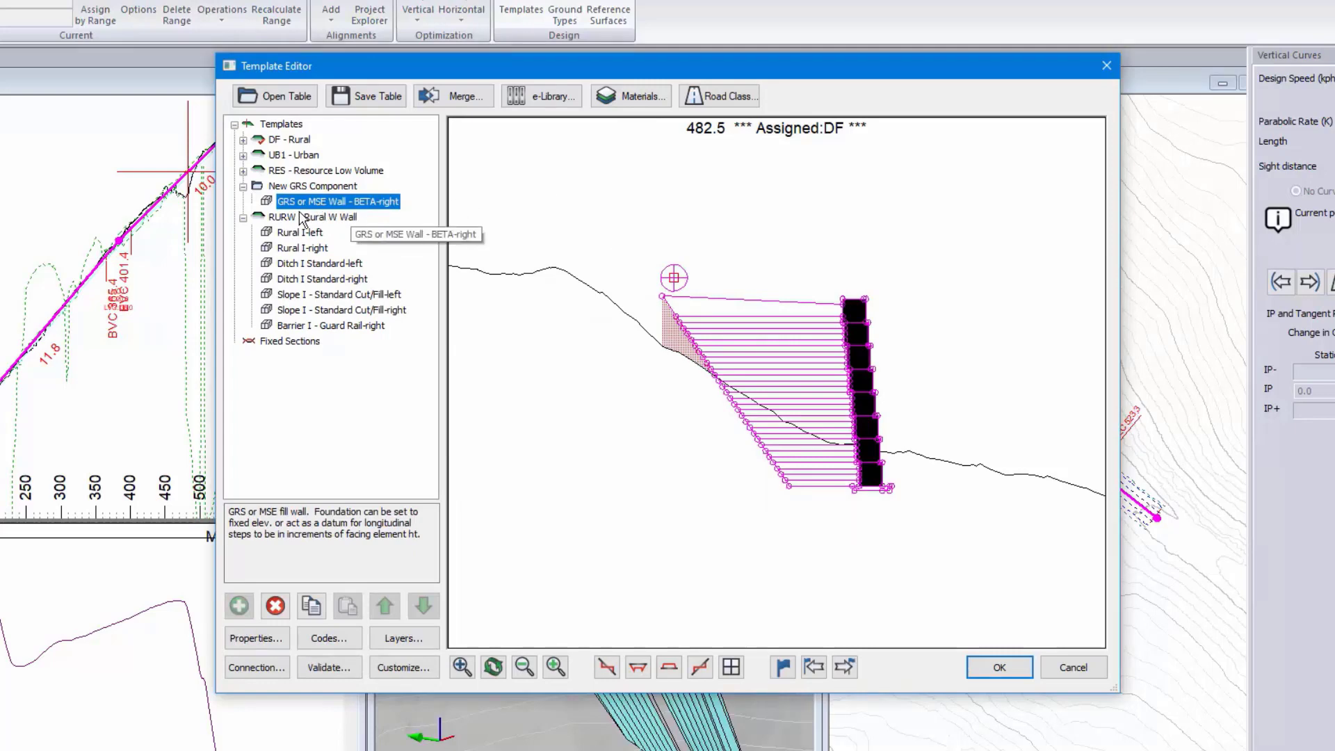
mouse_move(841, 441)
left_mouse_down()
mouse_move(829, 337)
mouse_move(845, 422)
left_mouse_up()
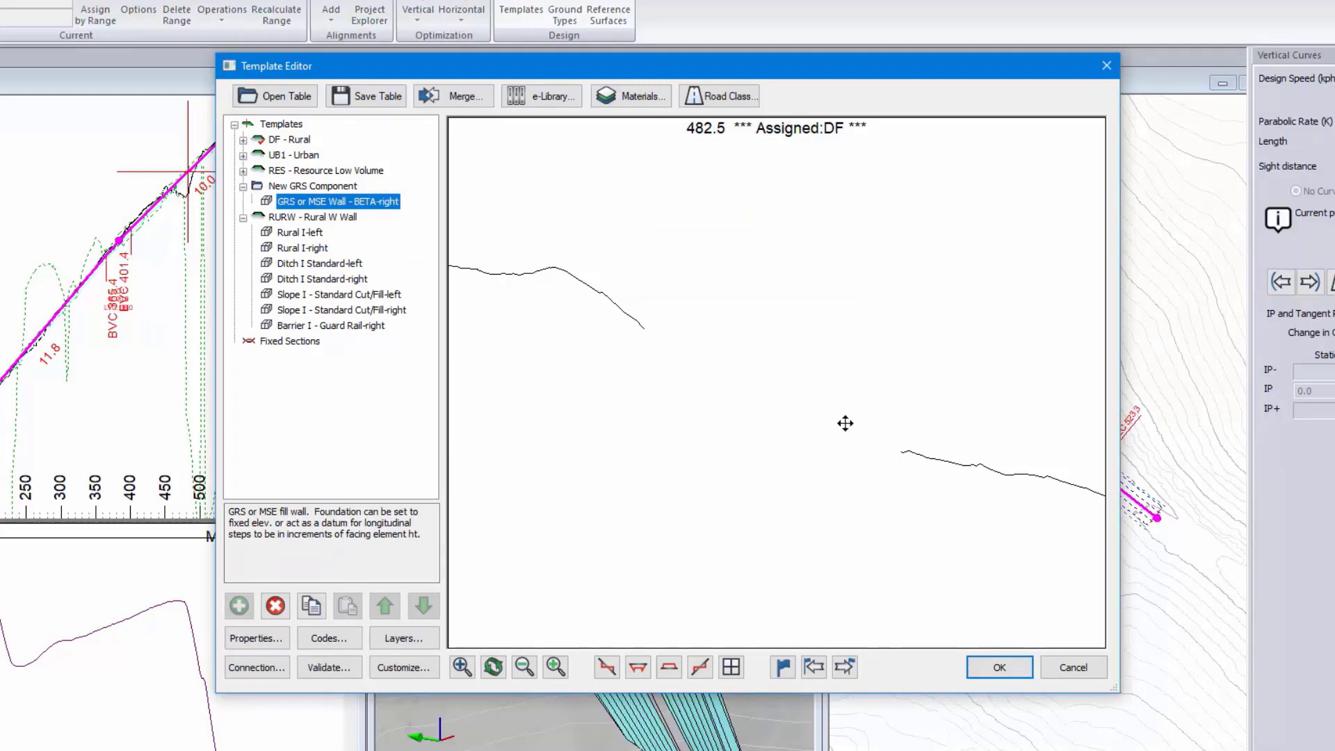
right_click(338, 202)
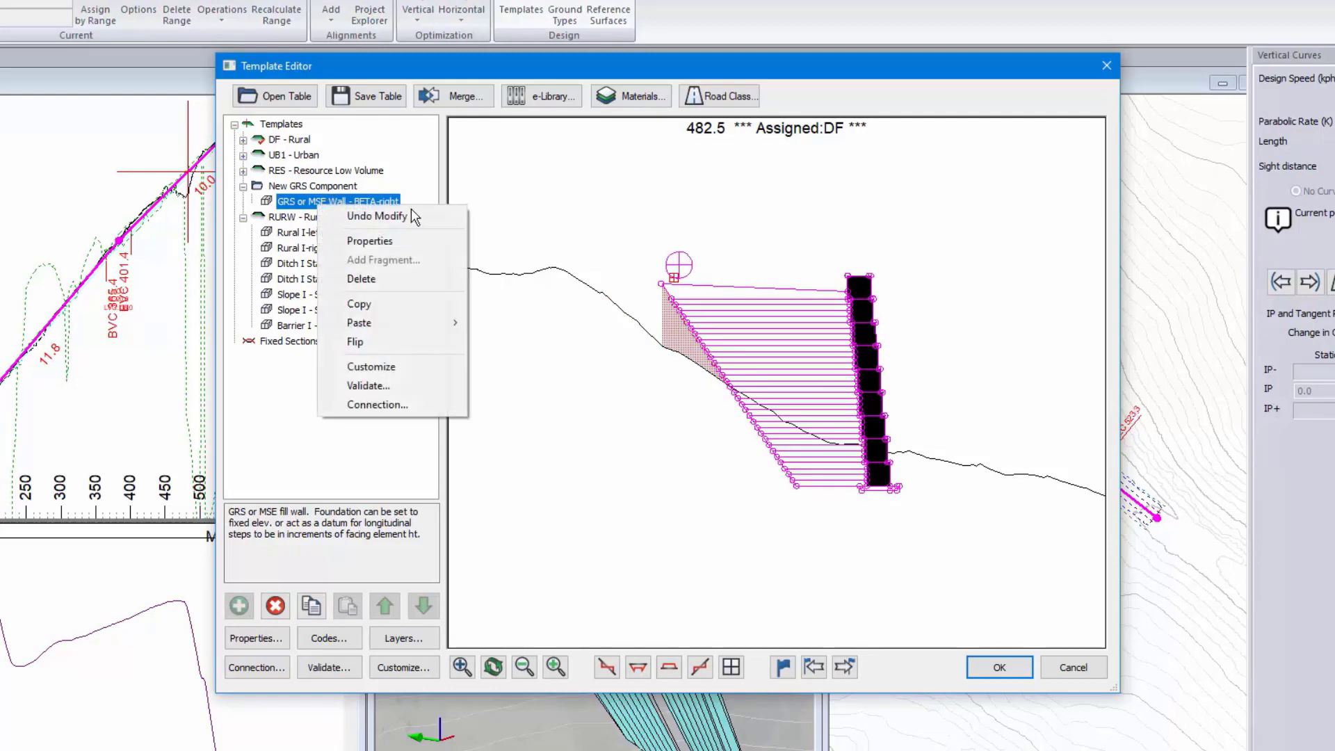
left_click(391, 306)
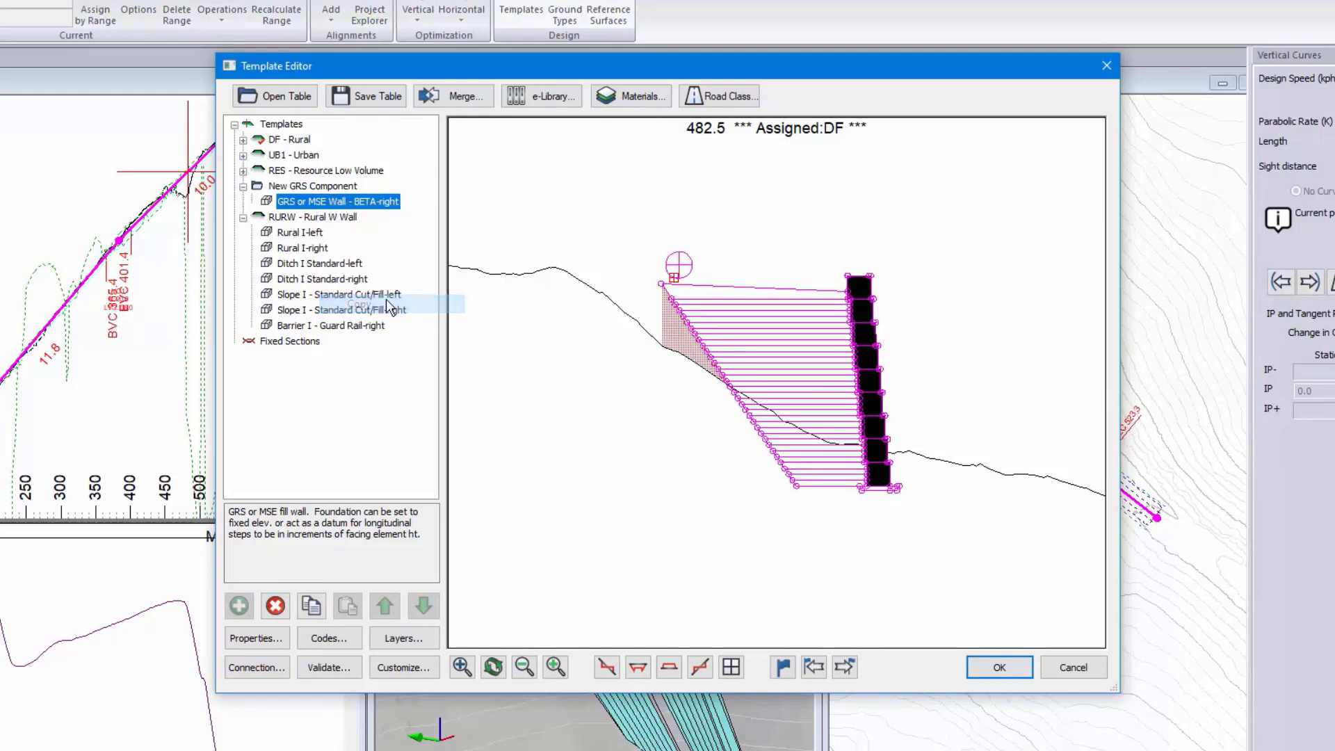
left_click(310, 217)
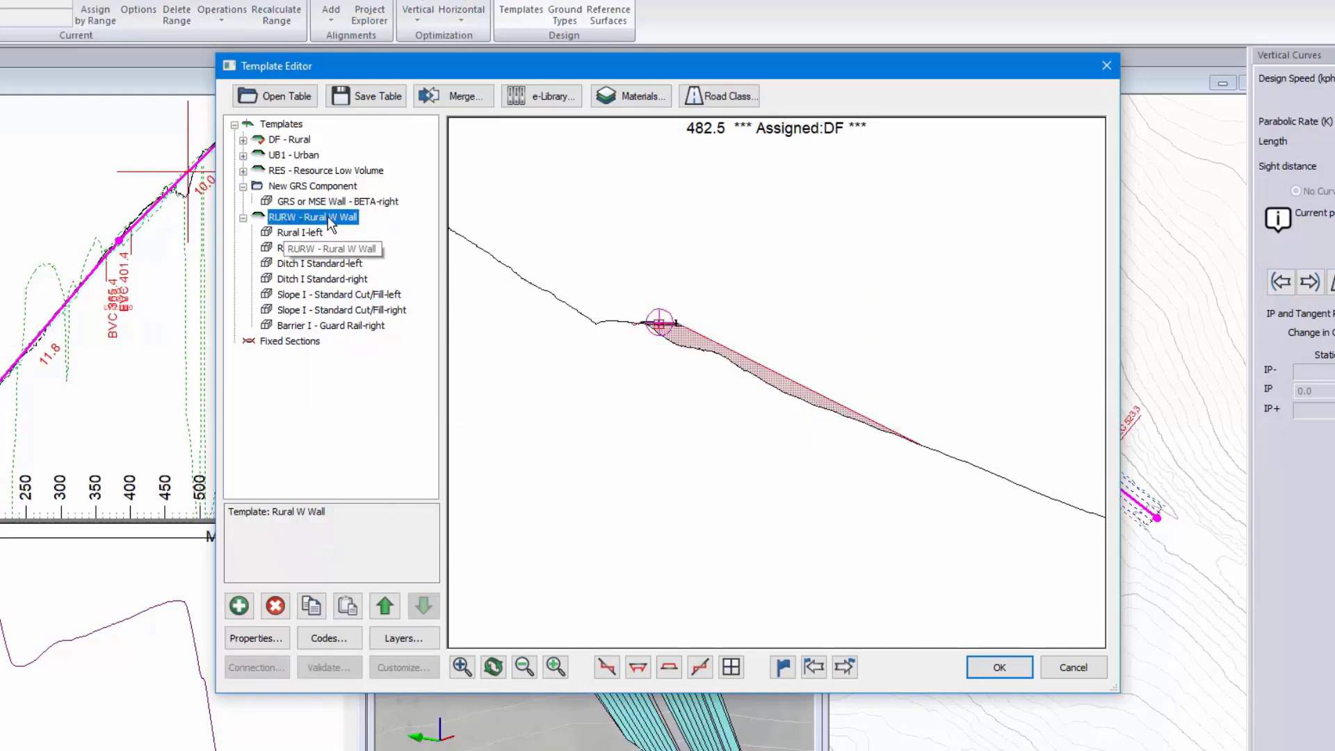
right_click(328, 215)
mouse_move(382, 339)
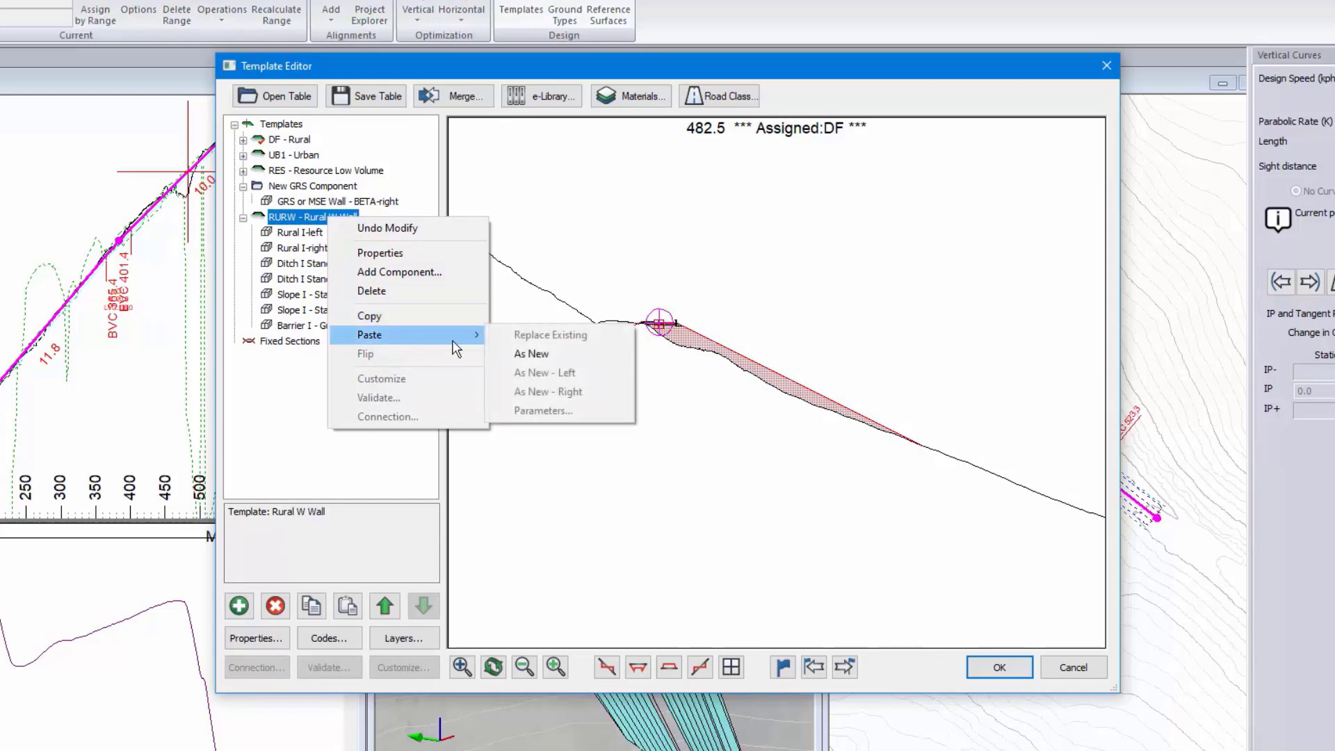
left_click(566, 355)
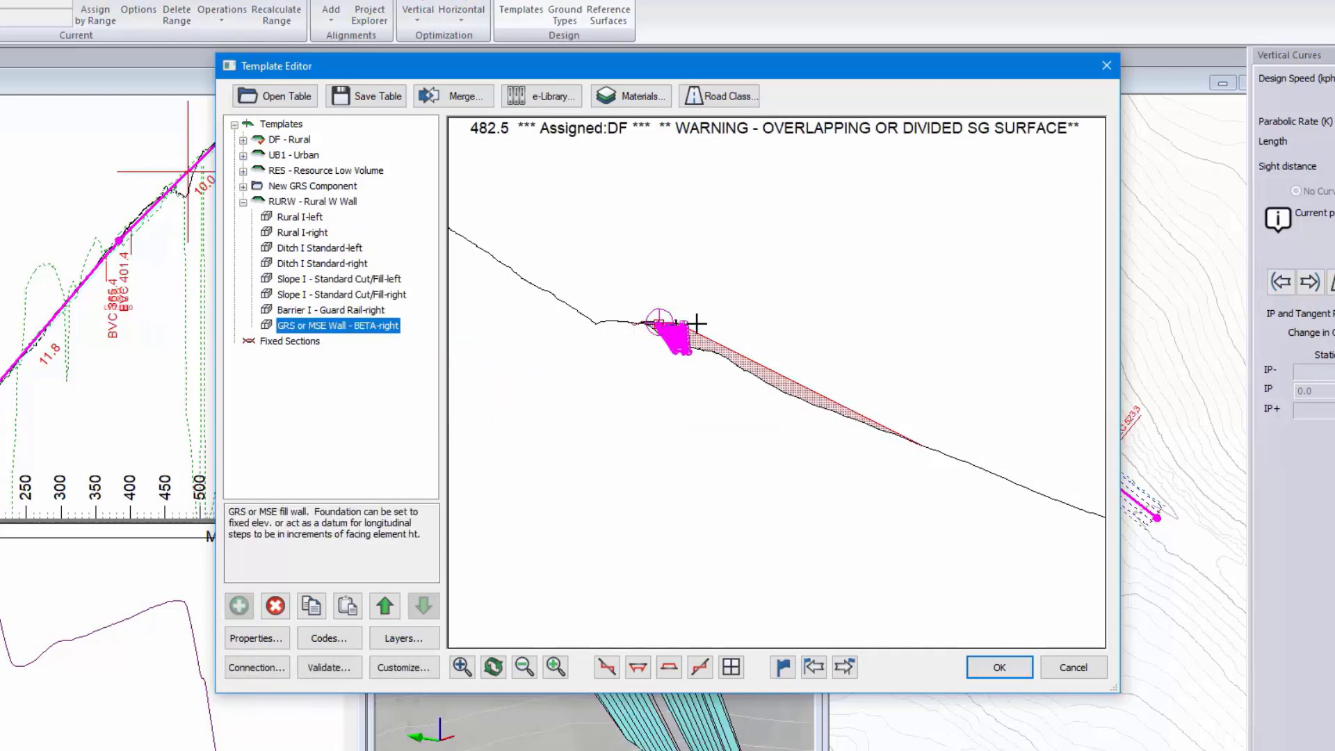
Move the GRS or MSE Wall - BETA-right component to first place in the RURW template's component order.
scroll(674, 313, "up", 5)
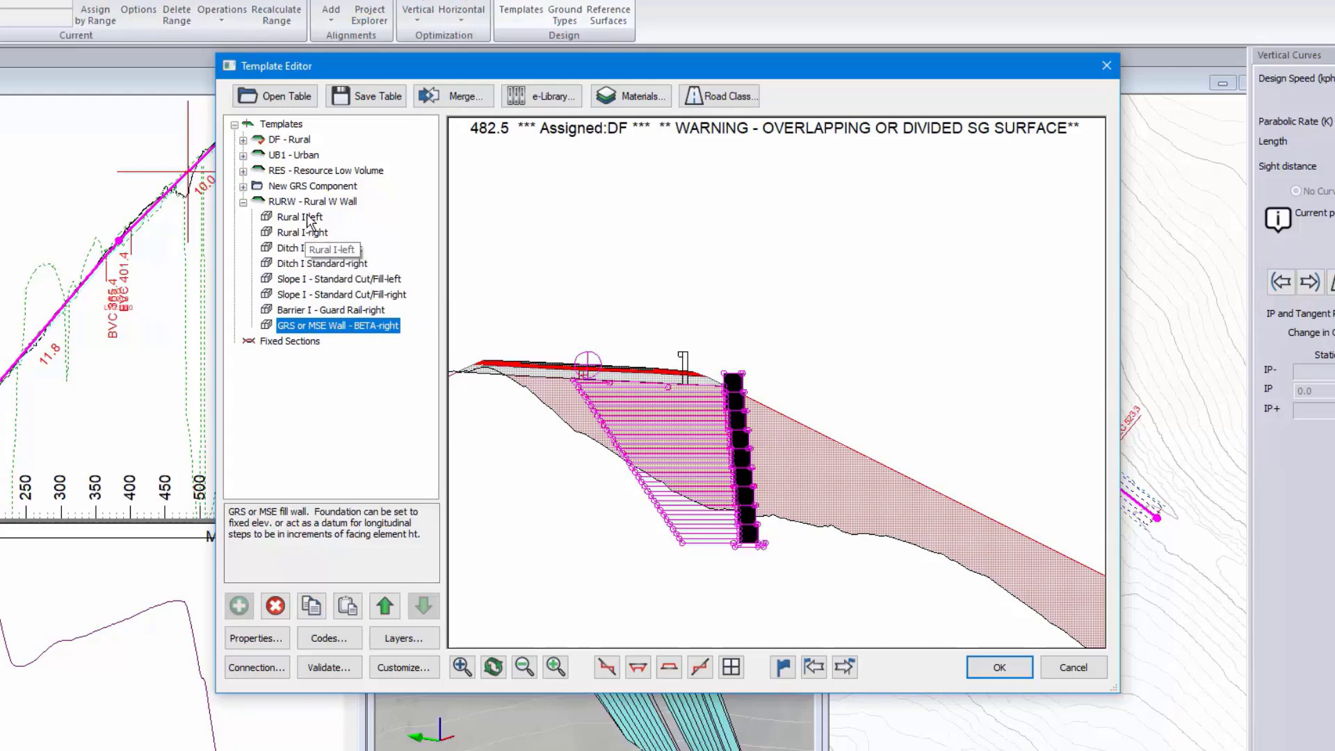
left_click(394, 607)
left_click(393, 607)
left_click(393, 607)
left_click(394, 607)
left_click(393, 607)
left_click(393, 606)
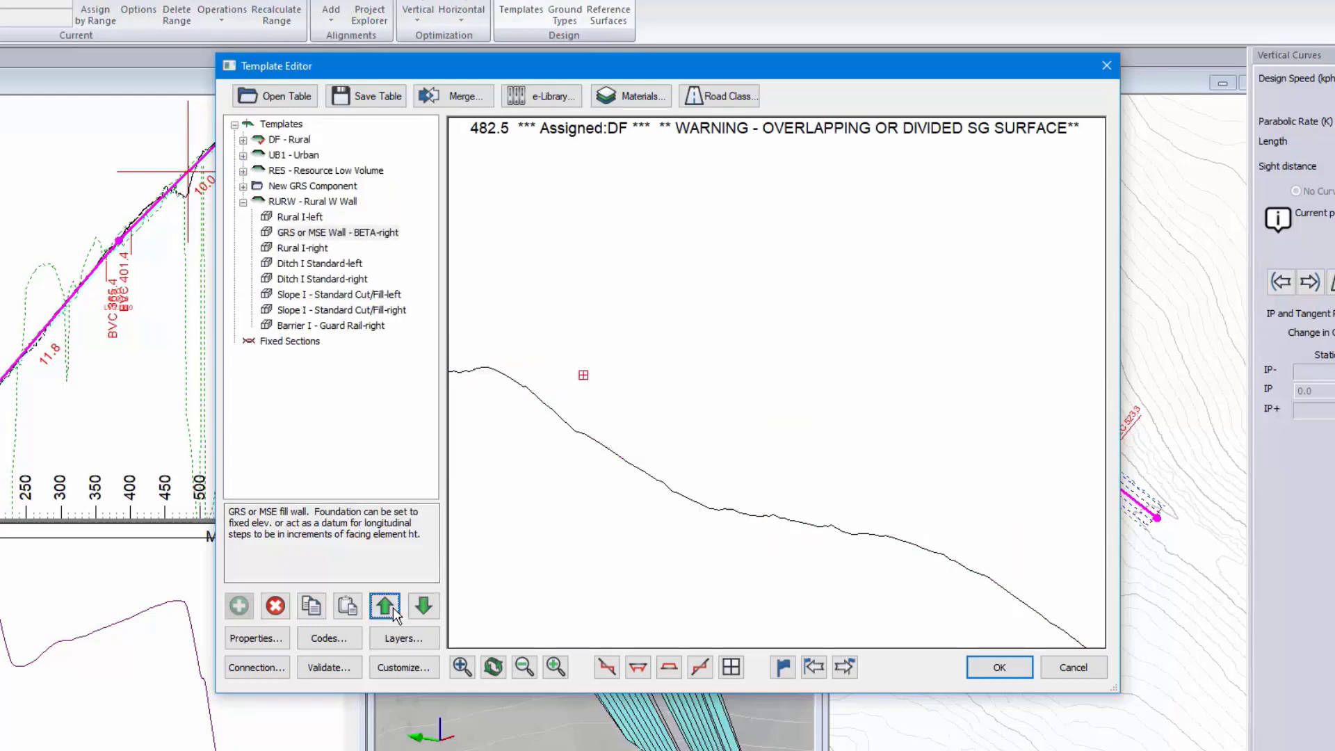
left_click(394, 607)
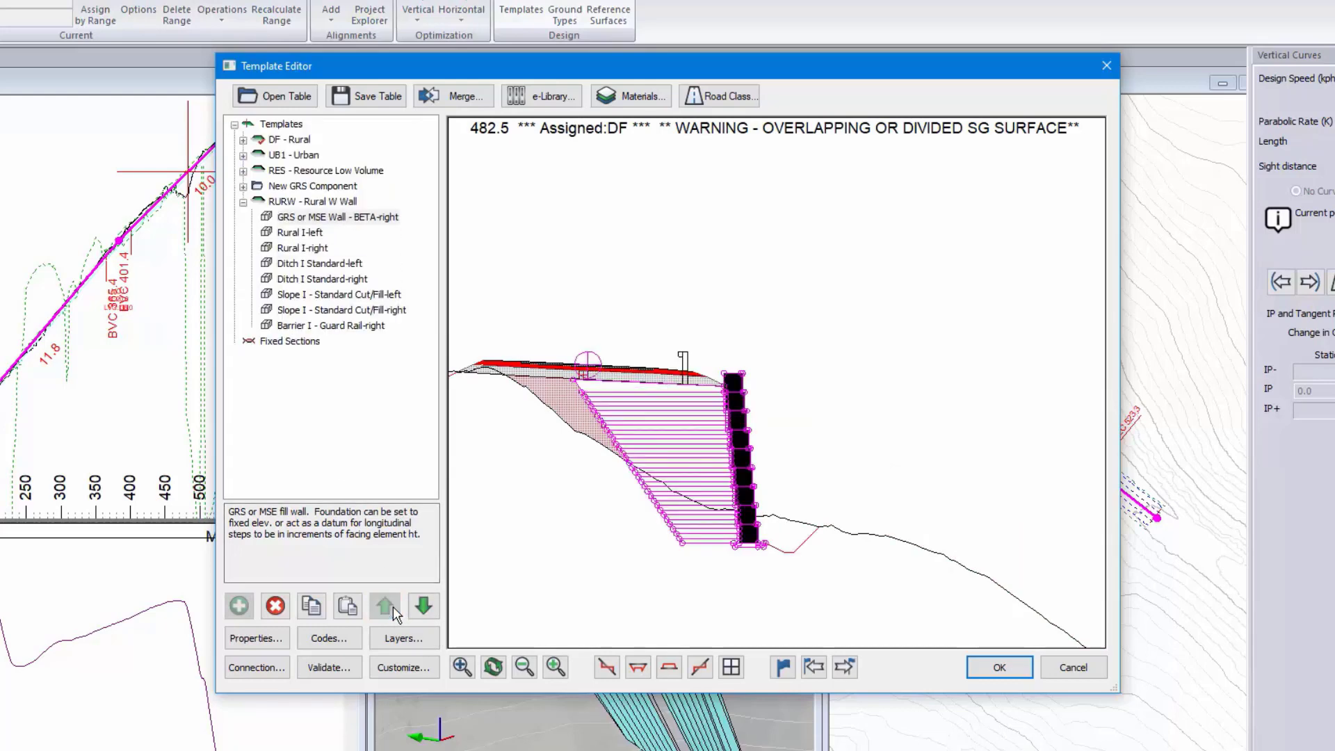
Delete the Ditch I Standard-right component from the RURW template.
left_click(307, 250)
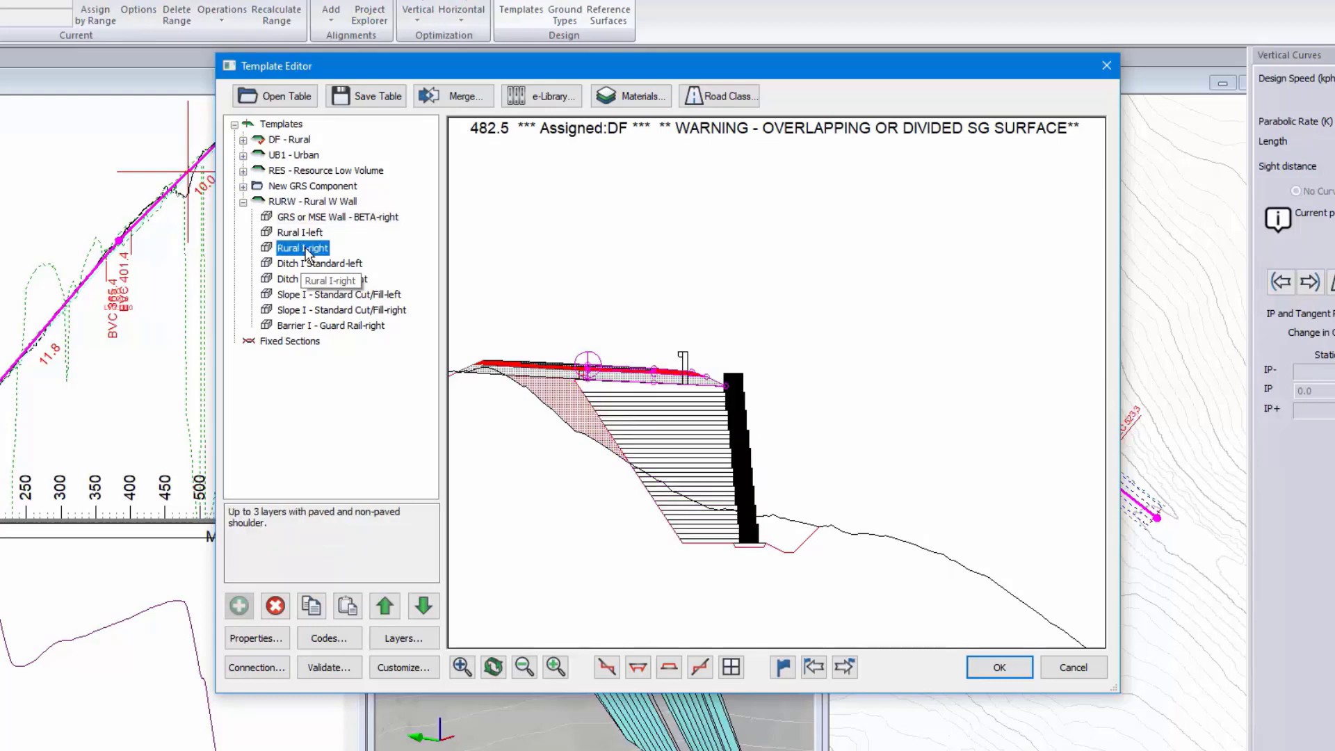
left_click(324, 216)
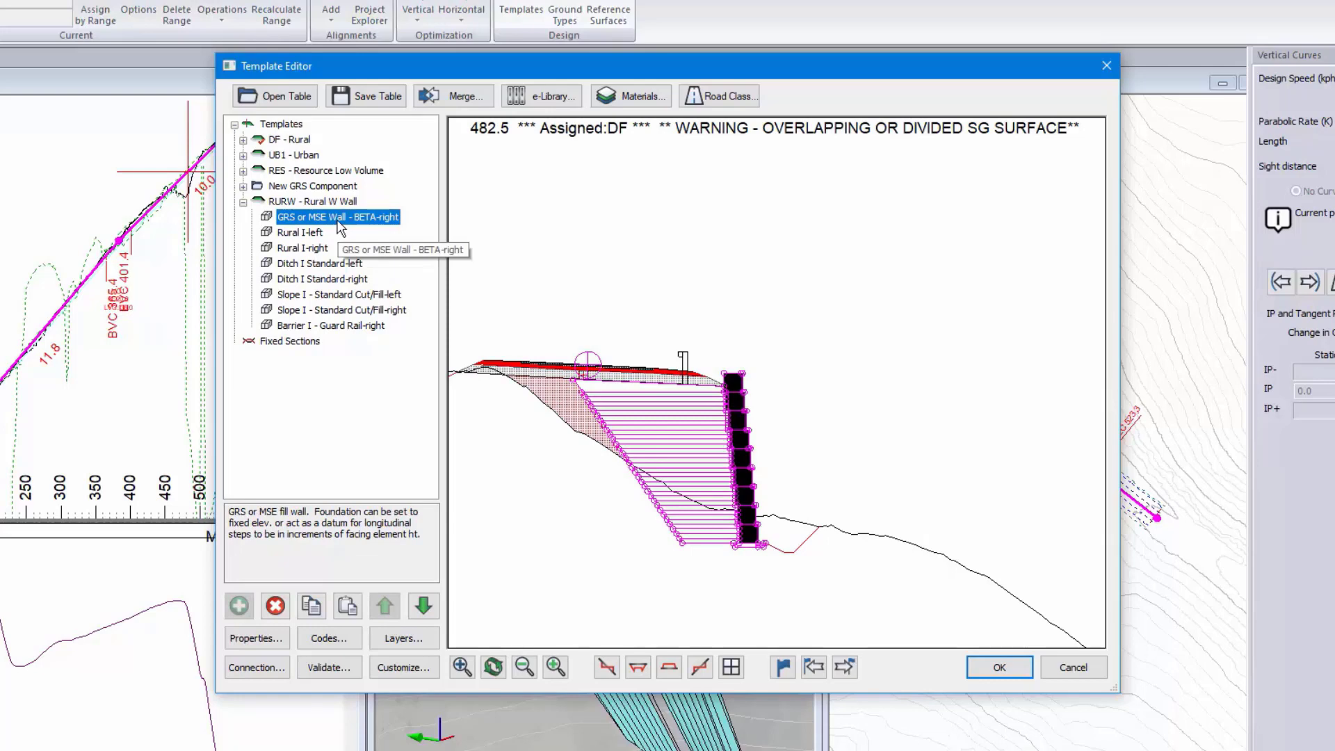
left_click(322, 279)
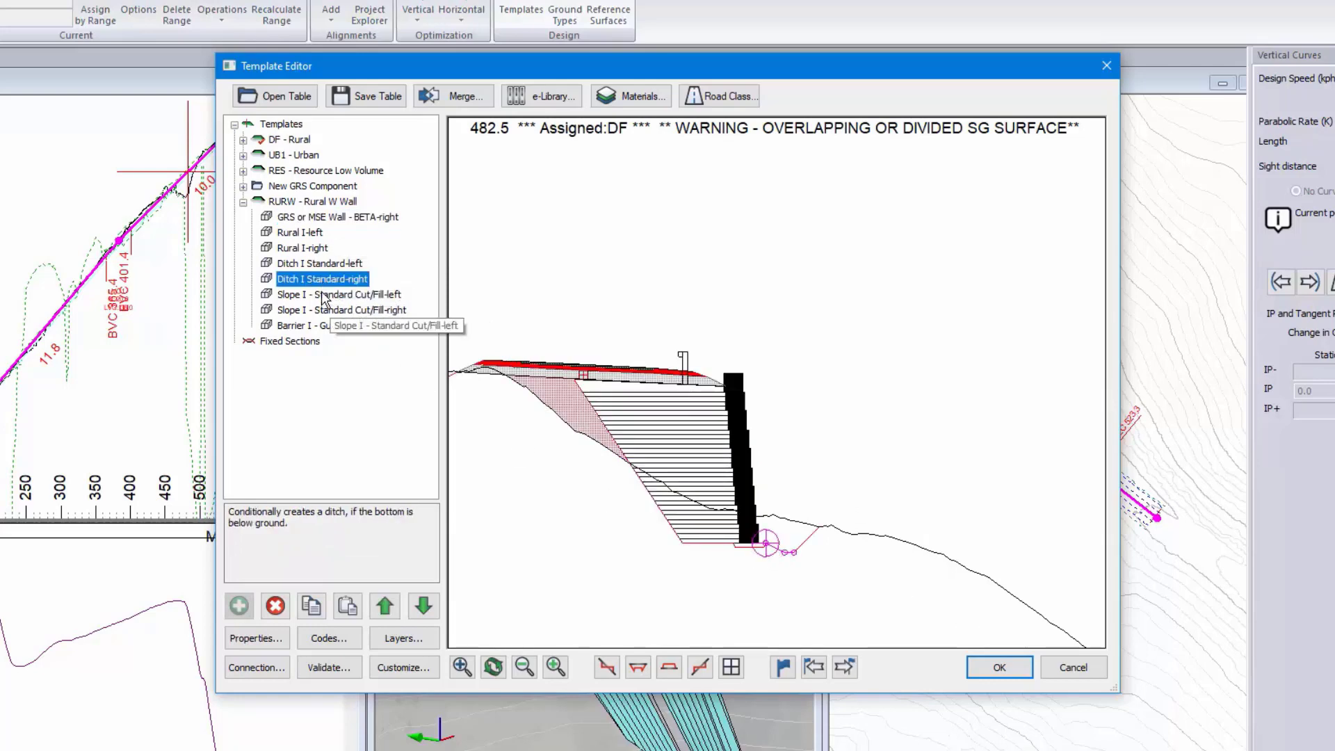
left_click(275, 606)
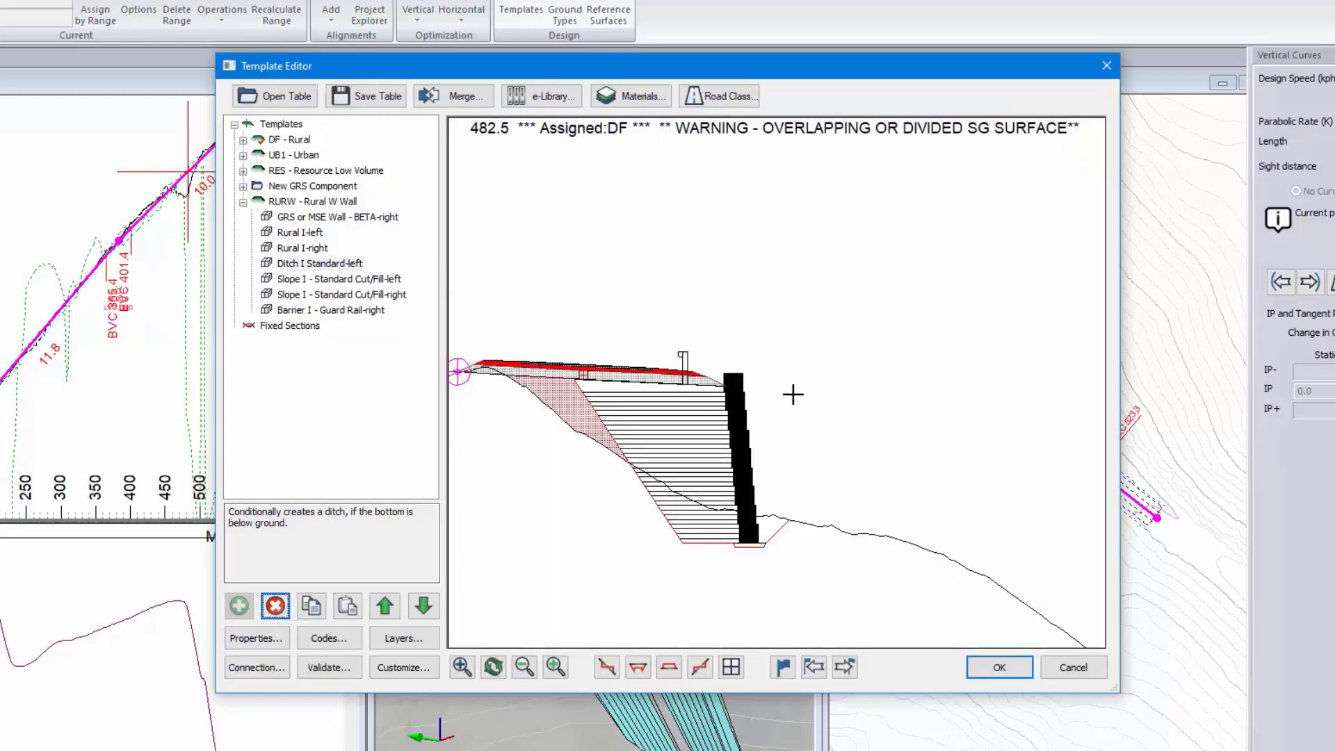
Shift the road section to several positions over the ground and examine how the wall, its toe and the slopes adapt.
scroll(973, 419, "down", 1)
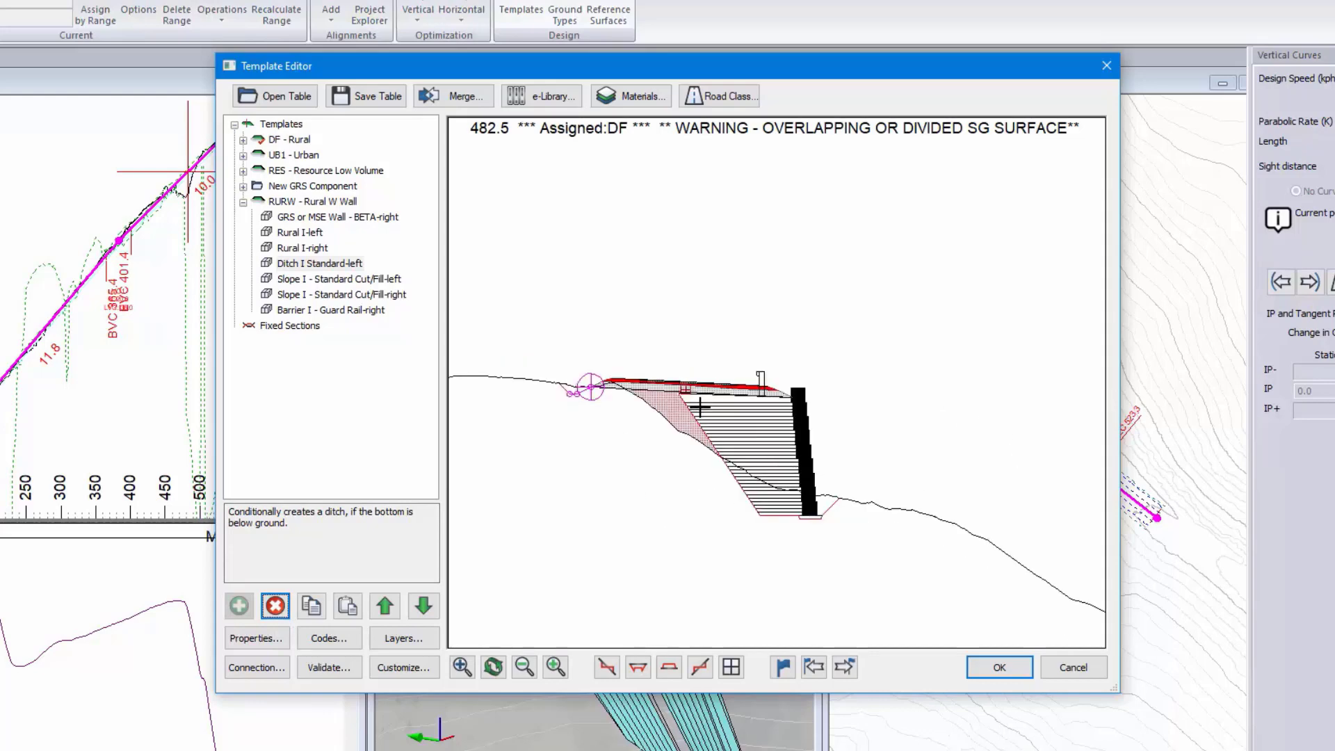
middle_click_drag(688, 395, 569, 353)
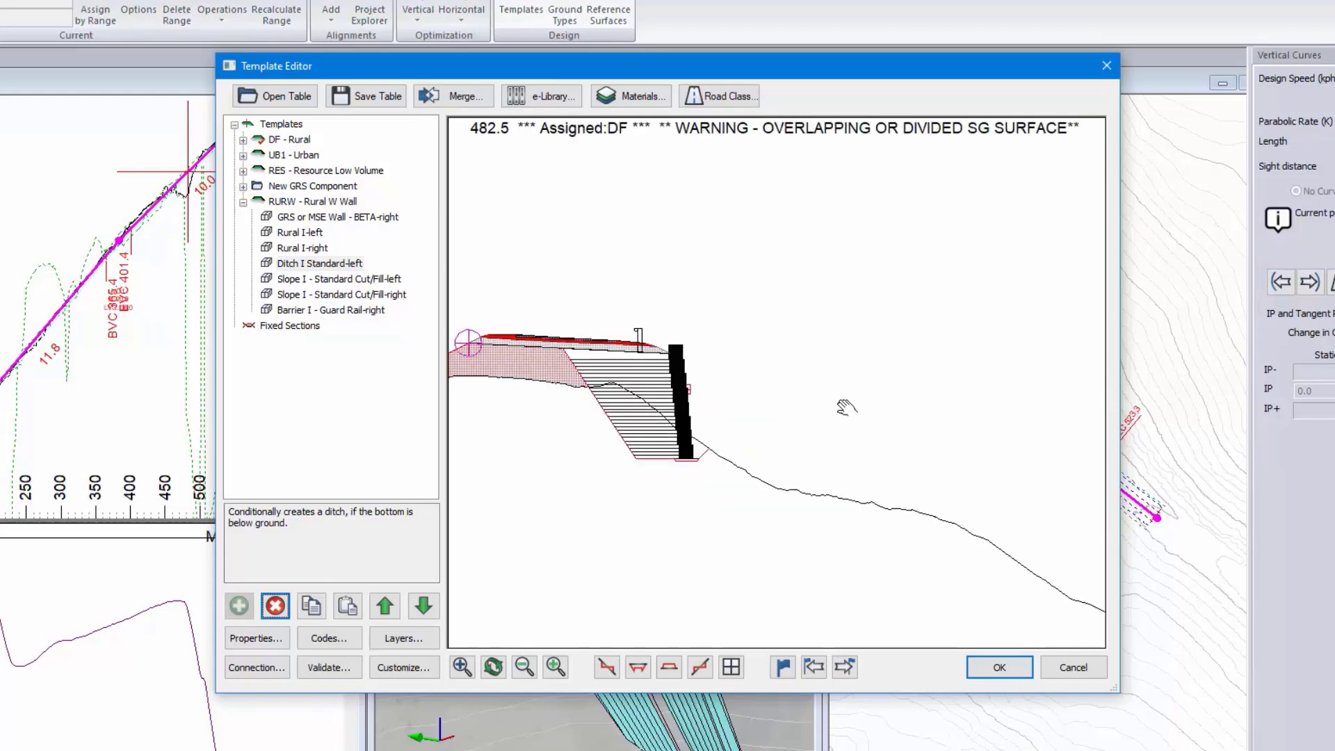
middle_click_drag(847, 407, 983, 370)
left_click_drag(718, 318, 726, 351)
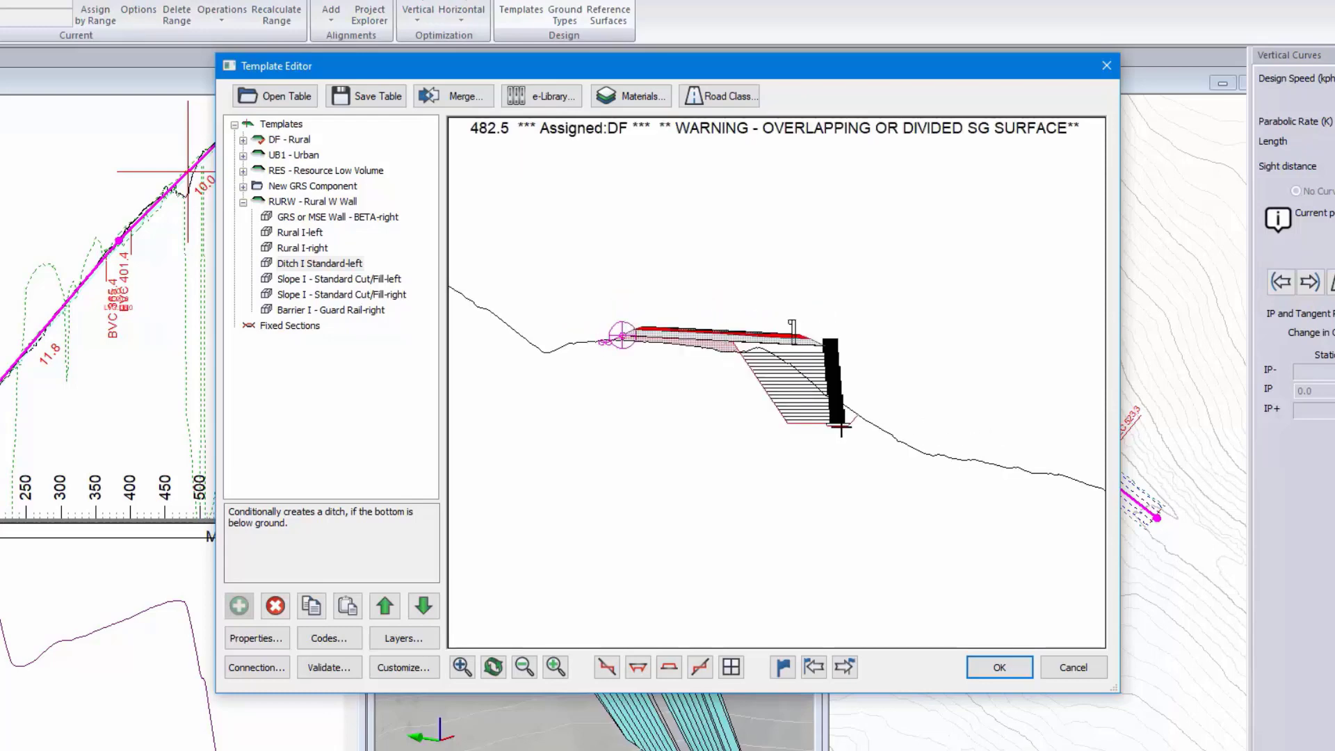
mouse_move(783, 396)
left_mouse_down()
mouse_move(803, 401)
mouse_move(792, 402)
left_mouse_up()
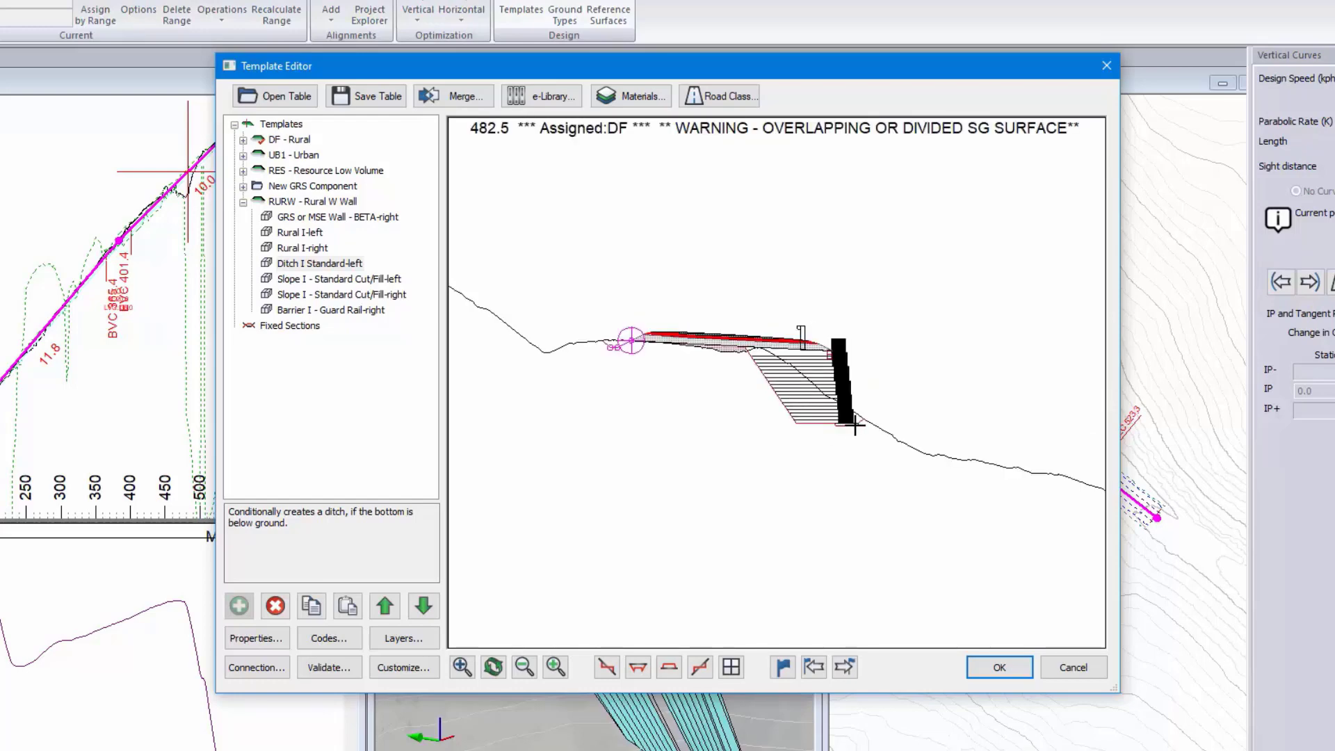
mouse_move(854, 425)
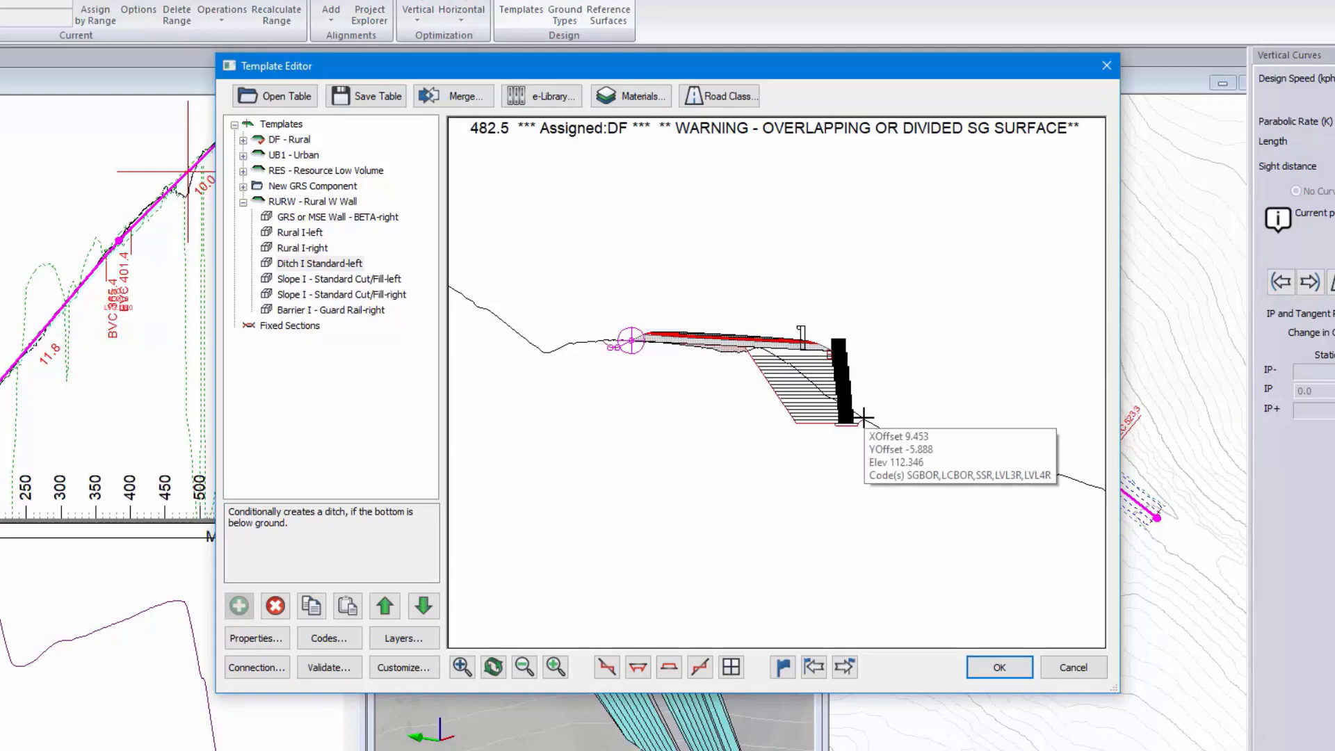
left_click_drag(825, 362, 844, 334)
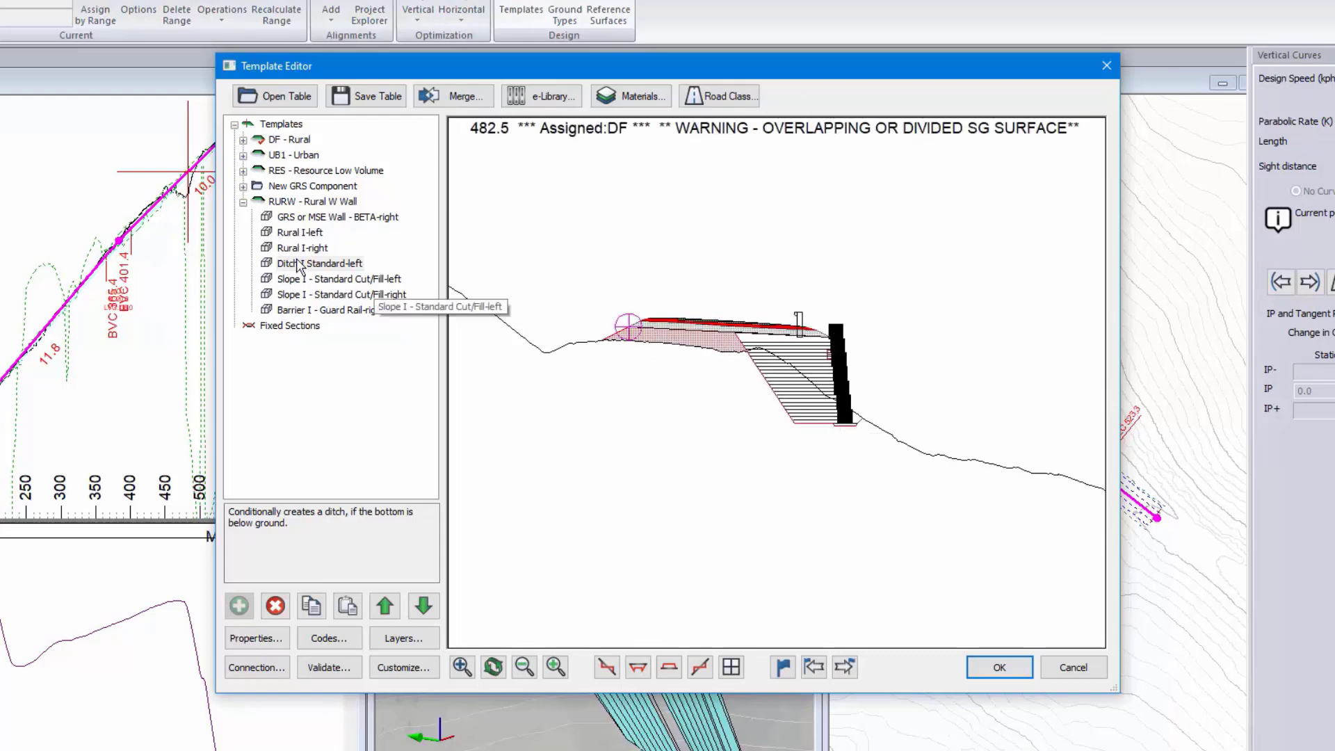
Open the properties of the RURW template's GRS or MSE wall component and inspect its VtOffset and HzOffset parameters.
left_click(307, 219)
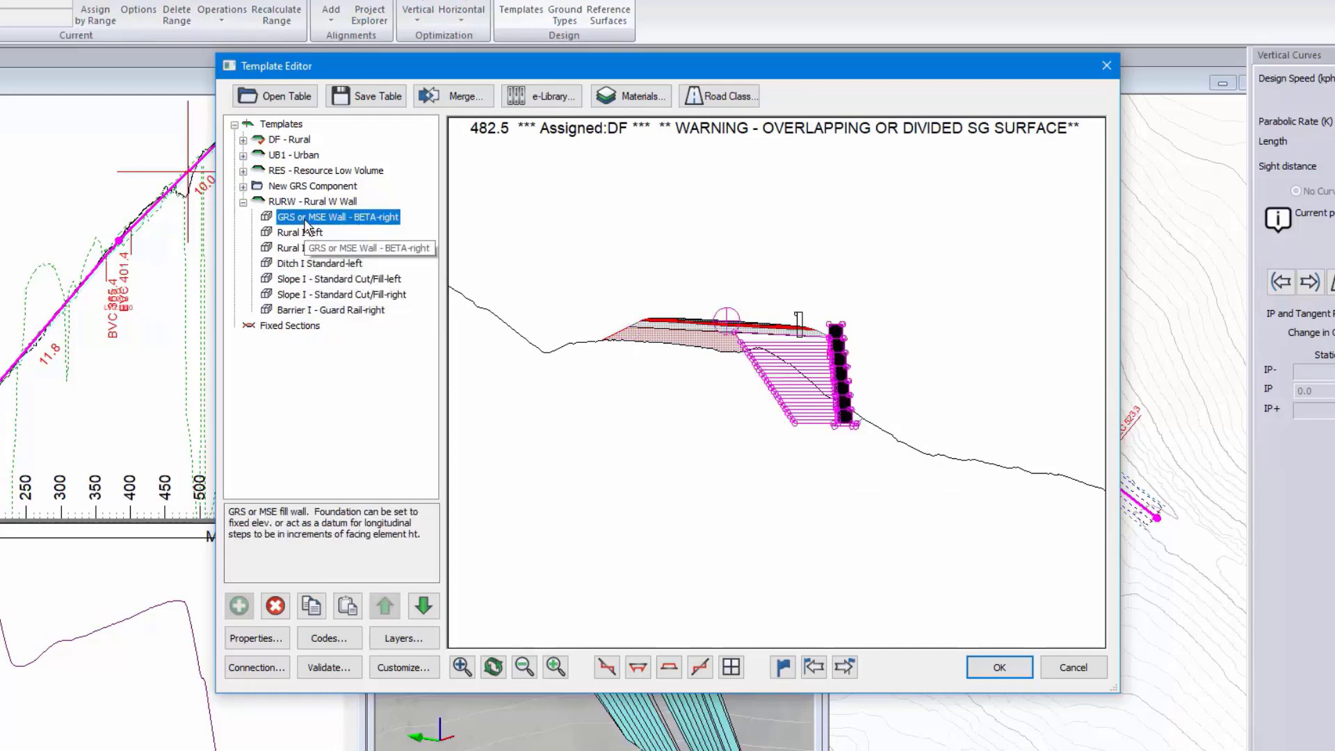
right_click(303, 218)
left_click(361, 256)
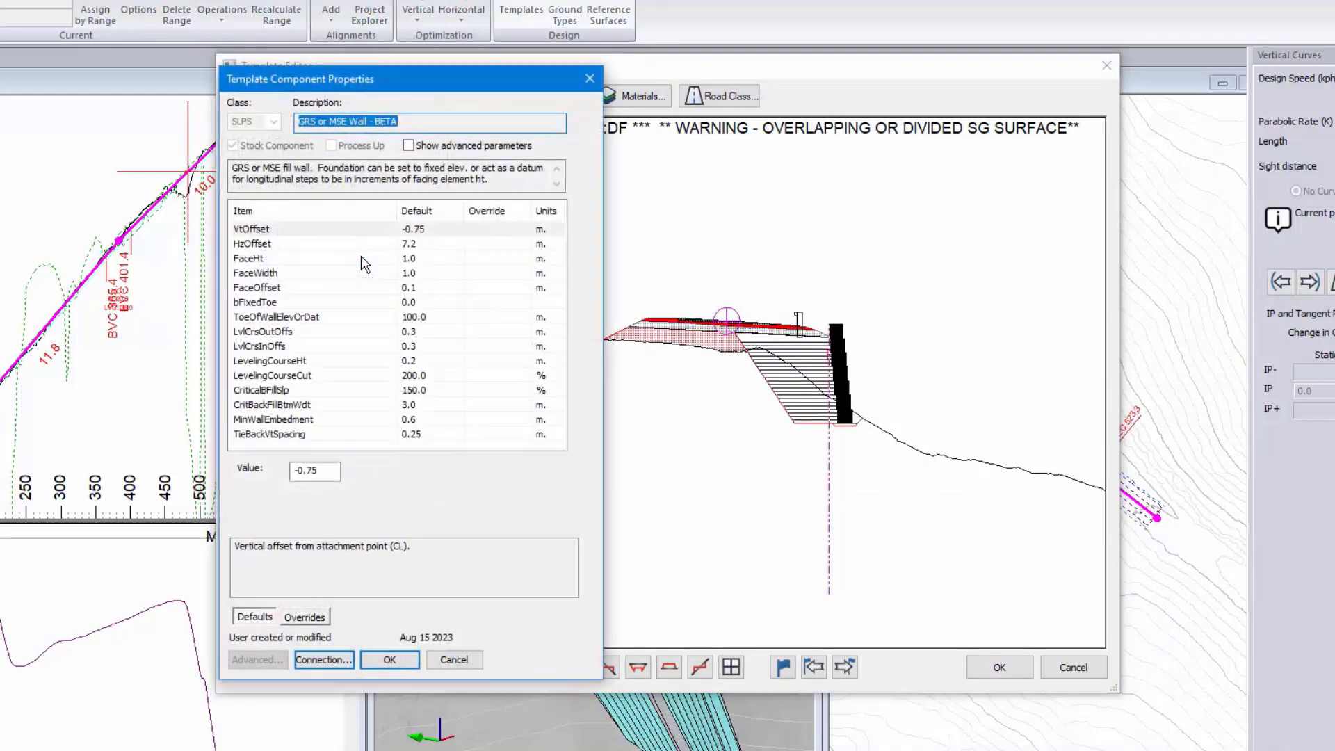
left_click(419, 235)
left_click(422, 244)
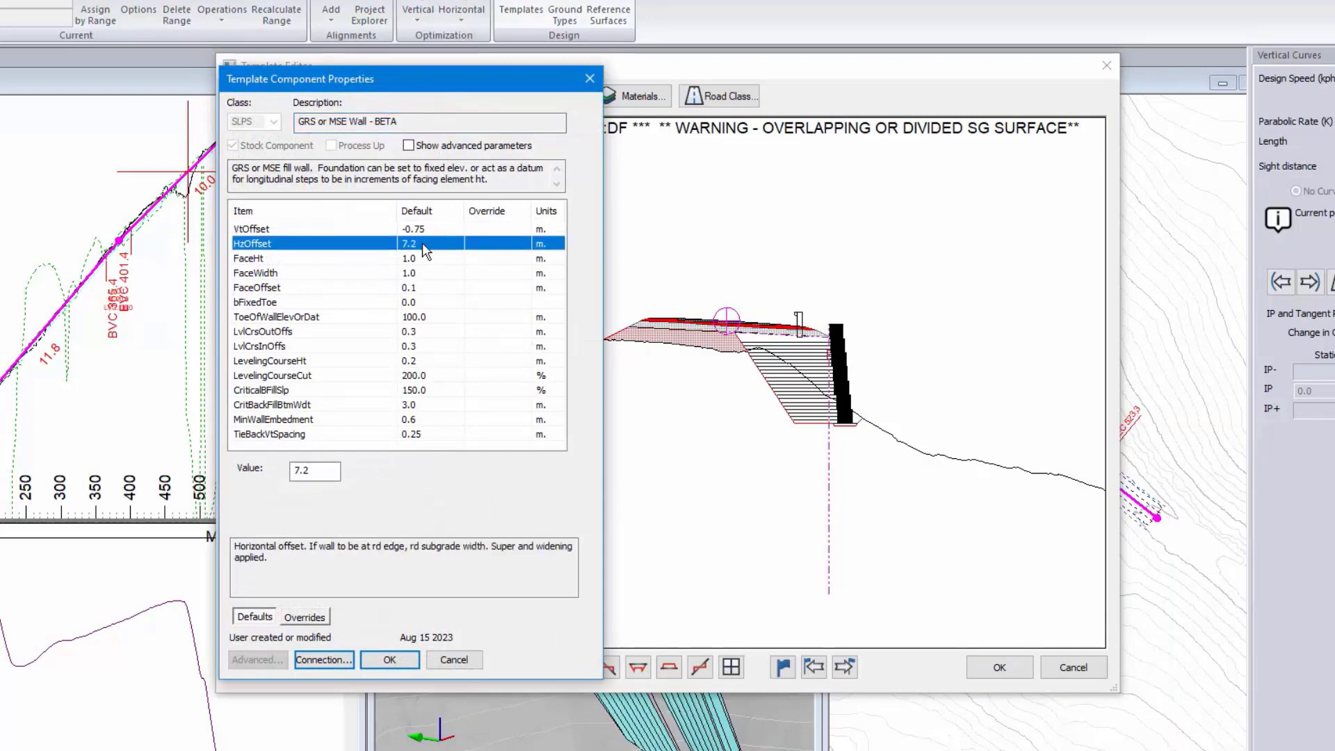
left_click(427, 227)
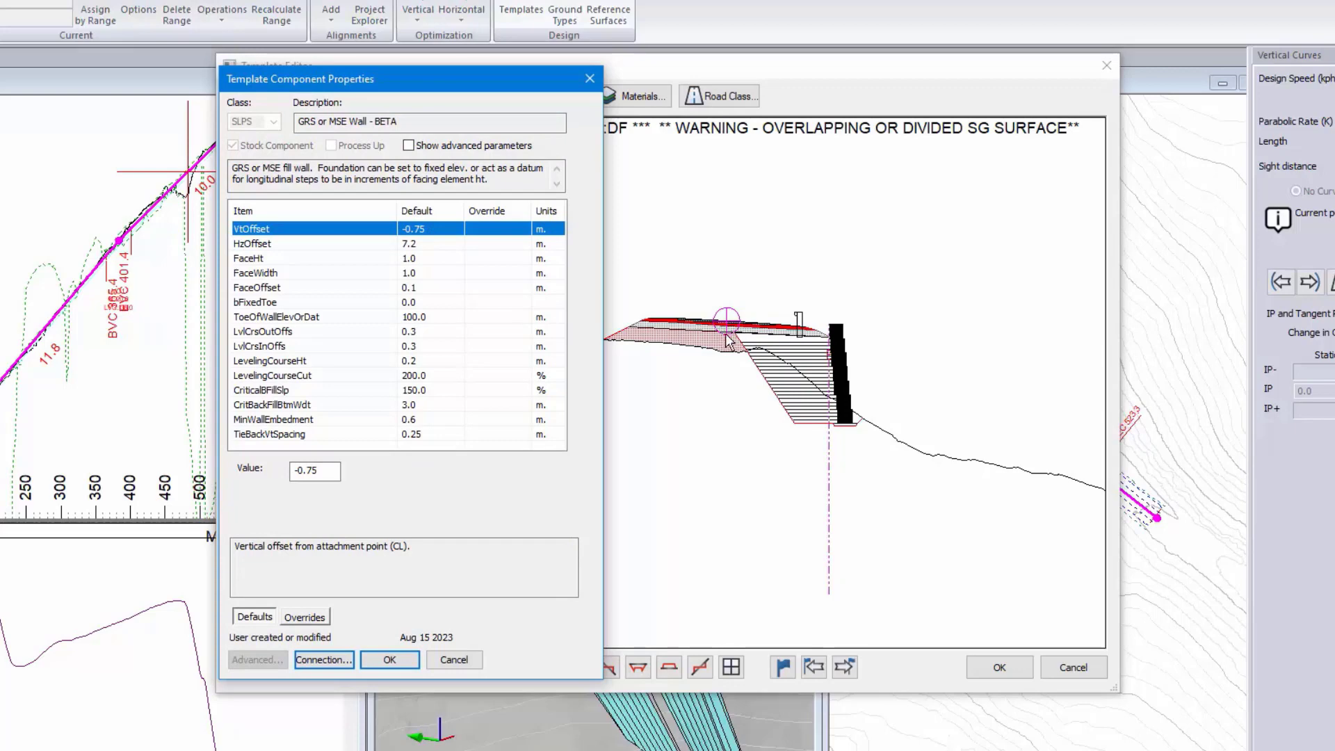
Try a VtOffset of 0.75 m for the wall and restore it to -0.75 m.
left_click(292, 471)
key("Delete")
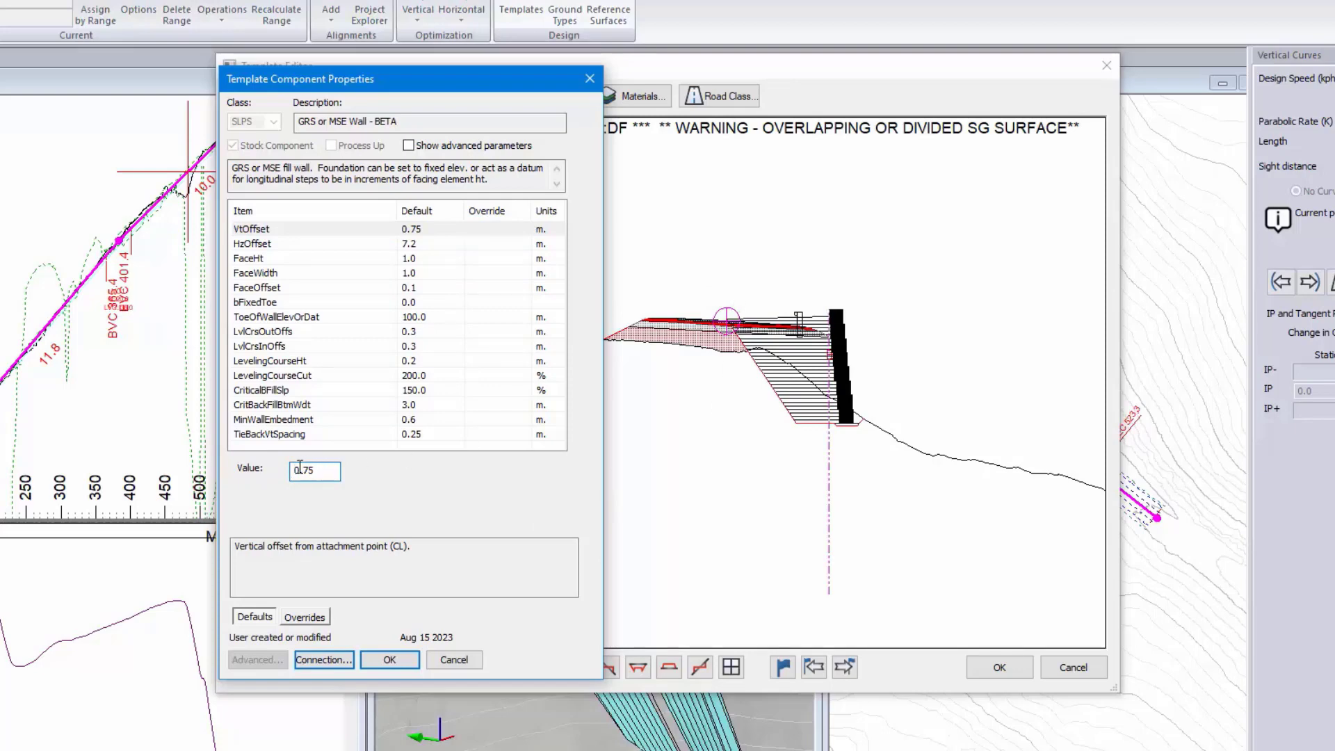
type("-")
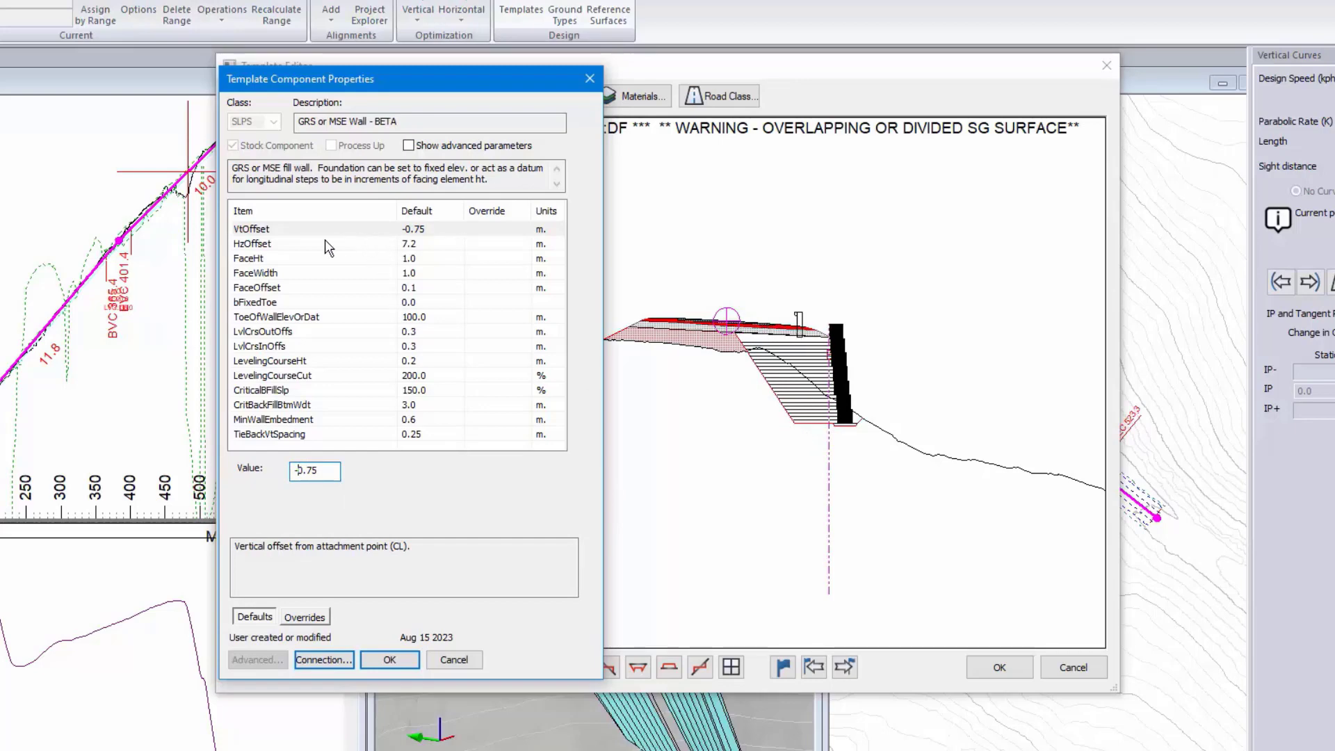
Check the wall's FaceHt parameter, accept the component properties and remove the solid fill from the wall's facing blocks in the section preview.
left_click(287, 257)
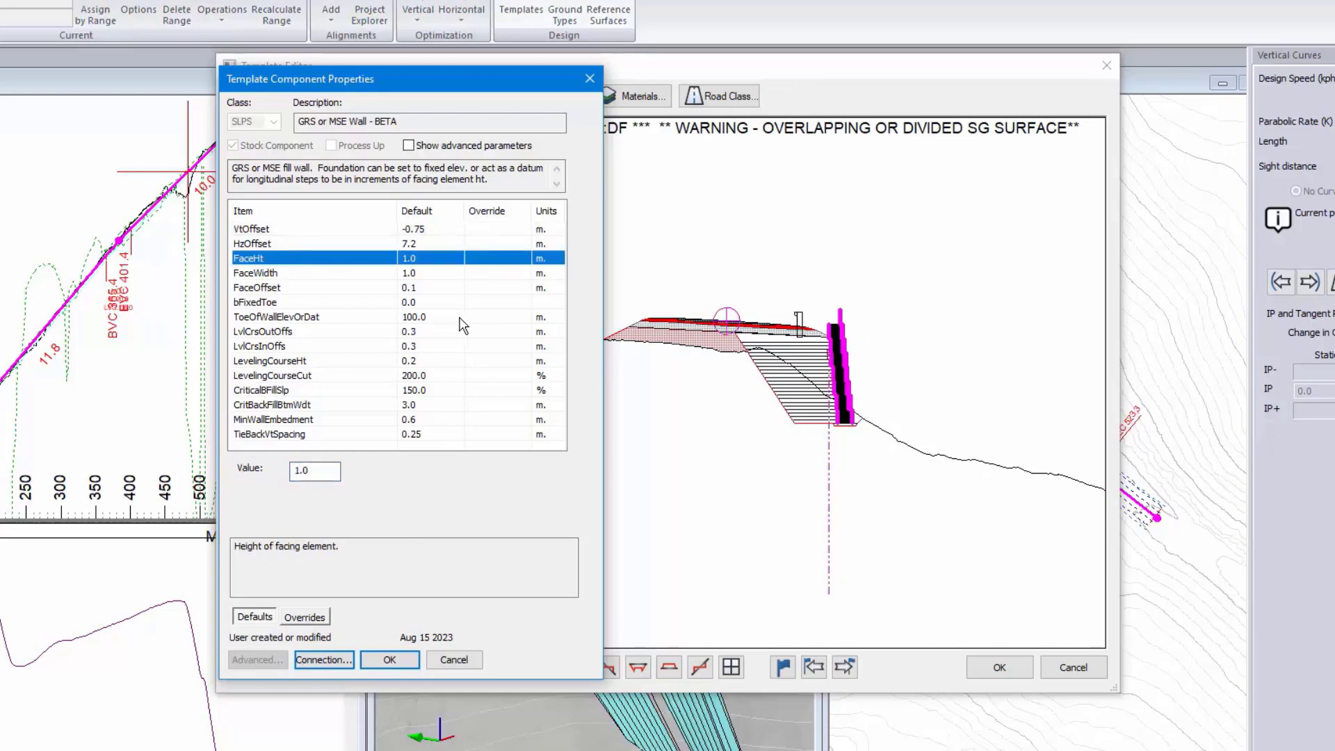
scroll(872, 362, "up", 3)
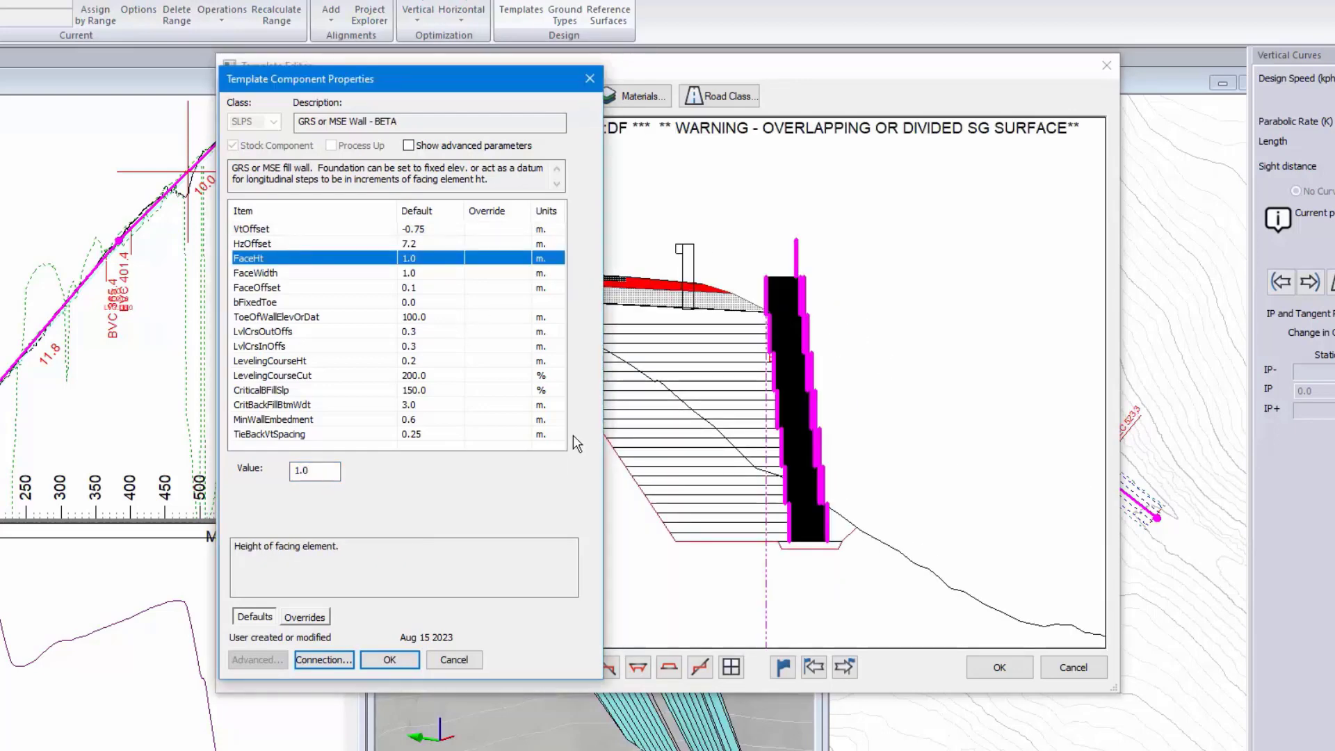
left_click(389, 659)
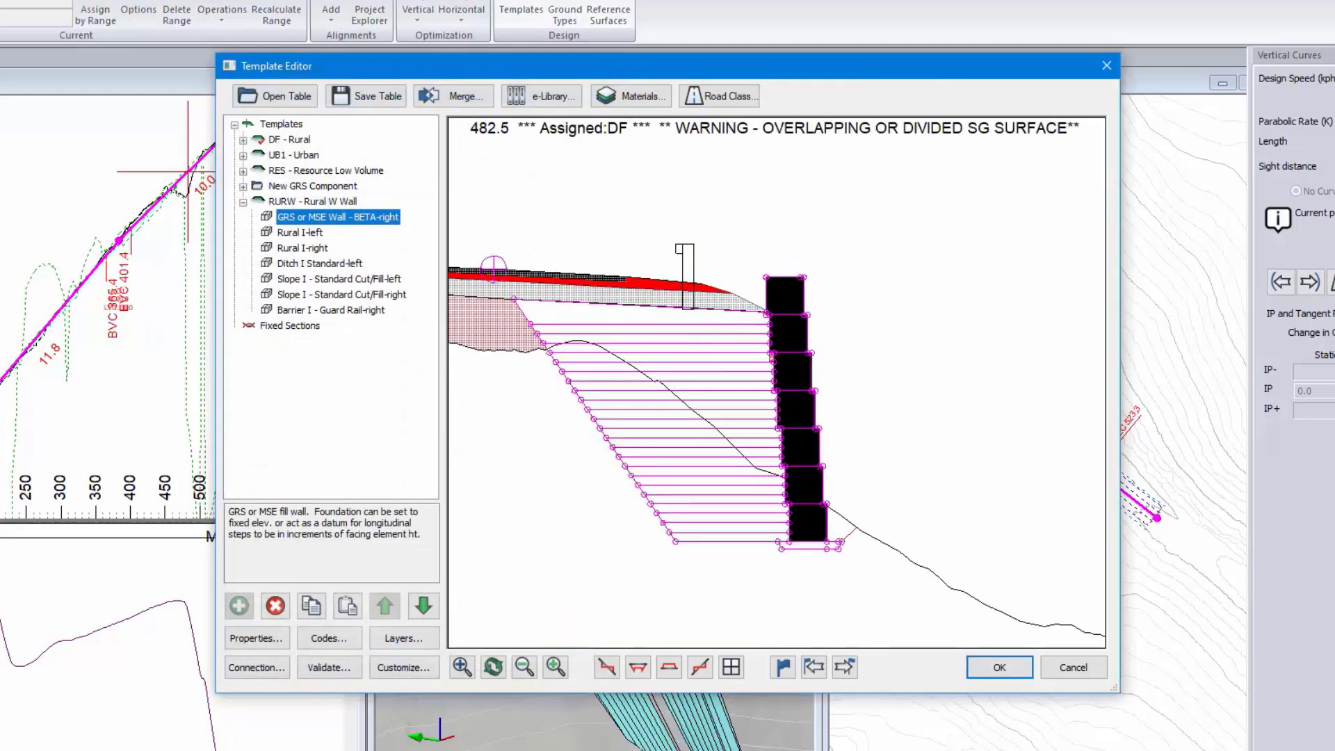
right_click(780, 299)
left_click(893, 546)
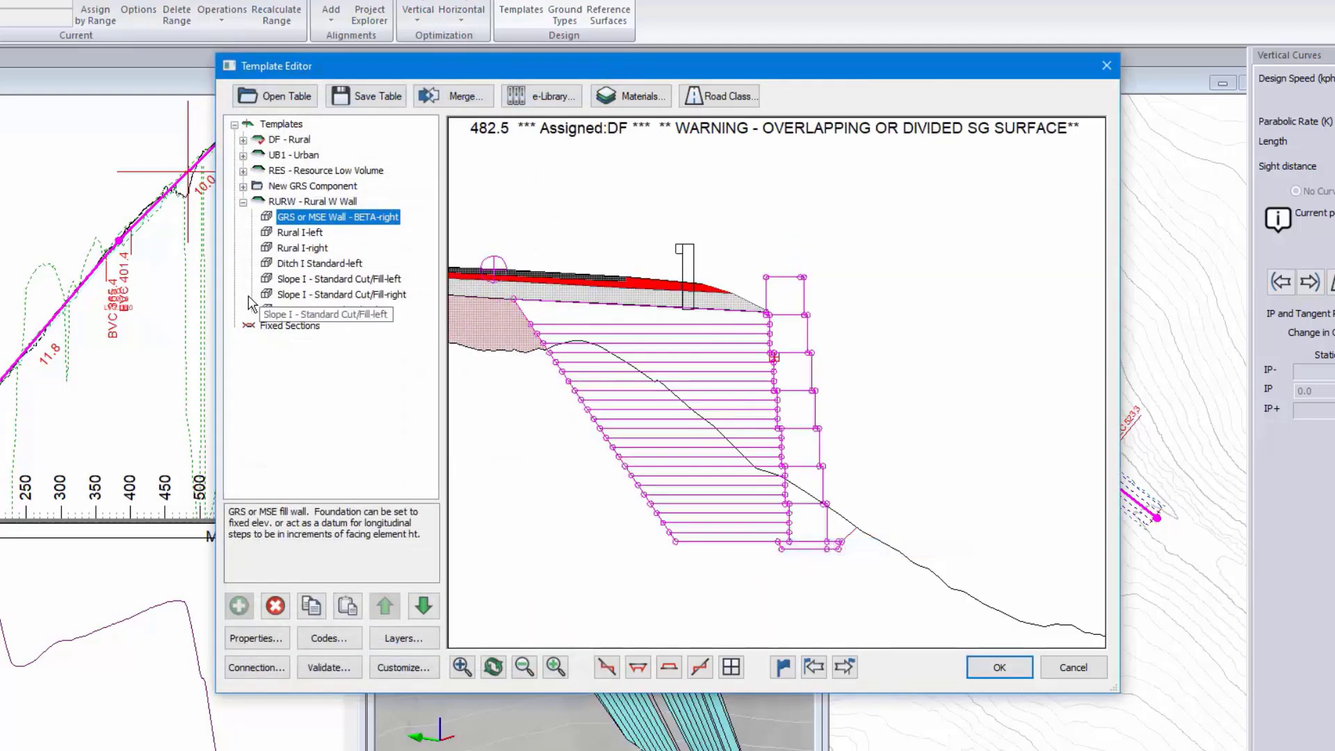
Reopen the GRS or MSE wall component's properties and compare what FaceWidth and FaceHt control on the facing blocks.
double_click(297, 220)
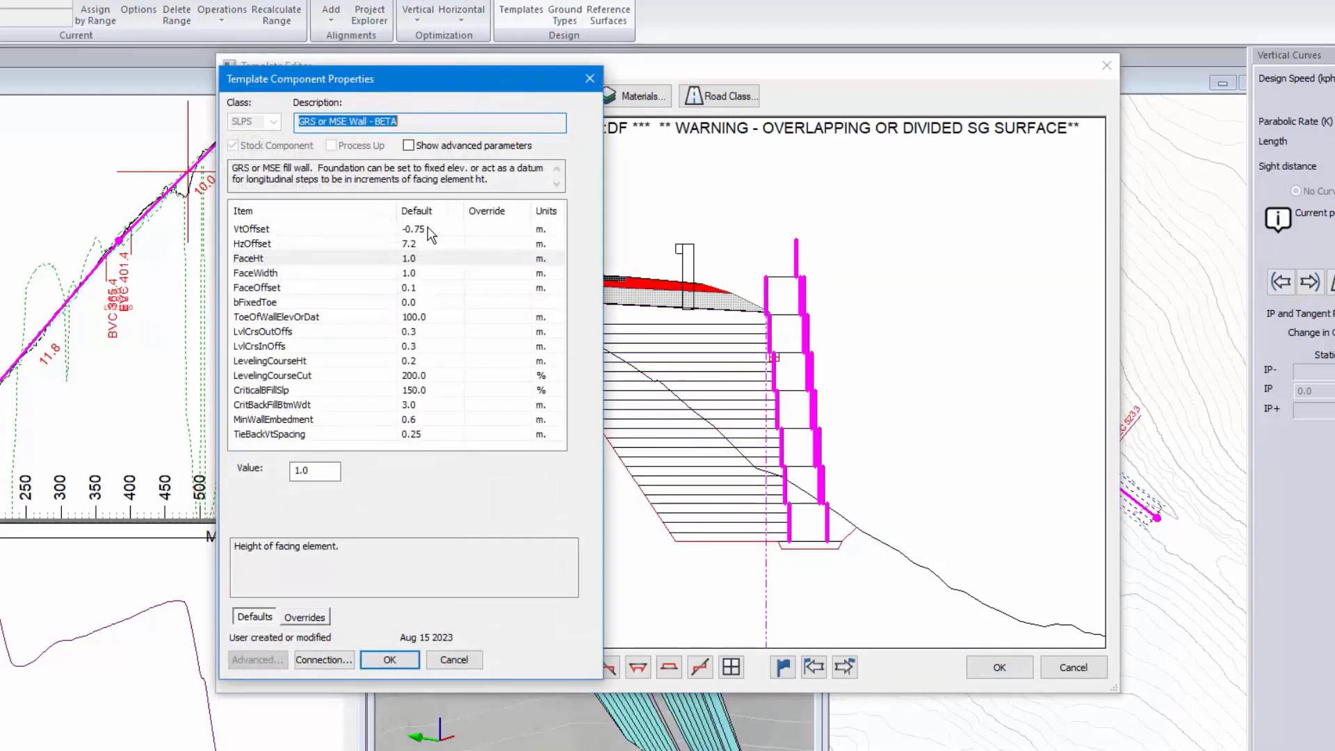
left_click(432, 274)
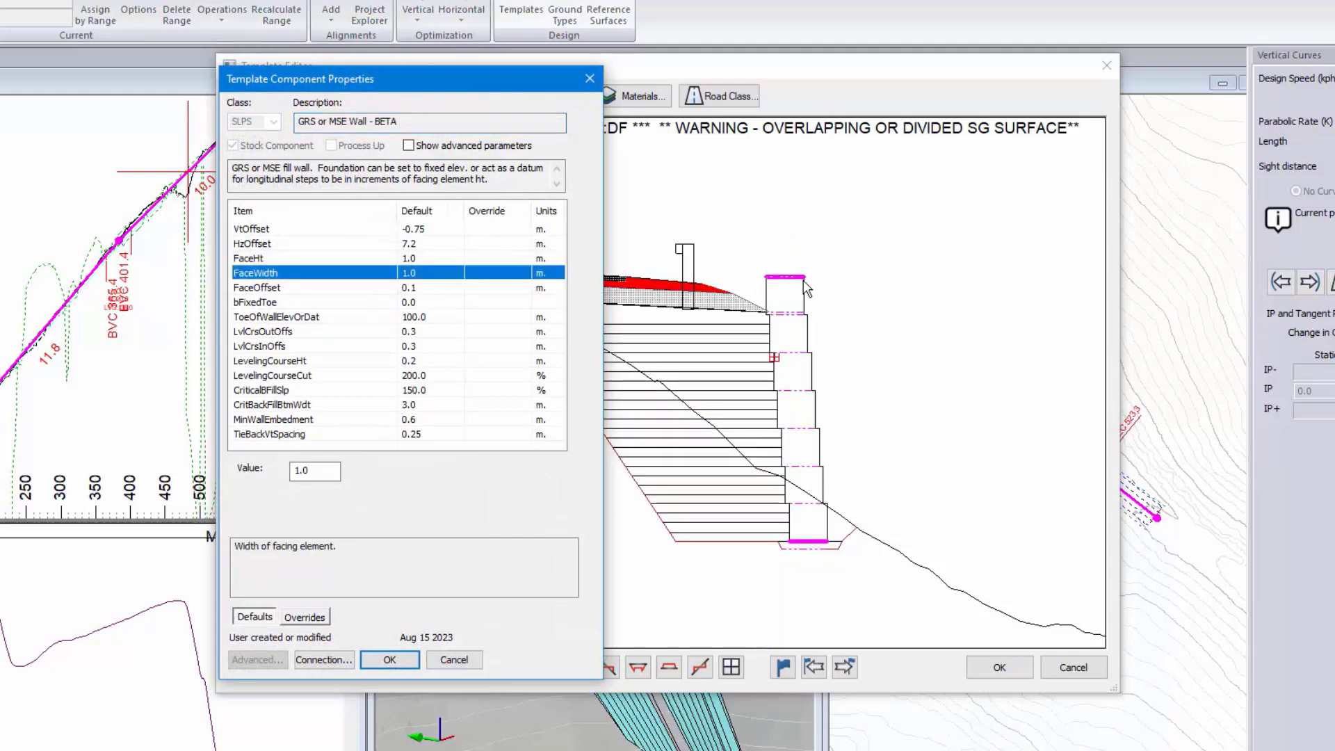
left_click(349, 260)
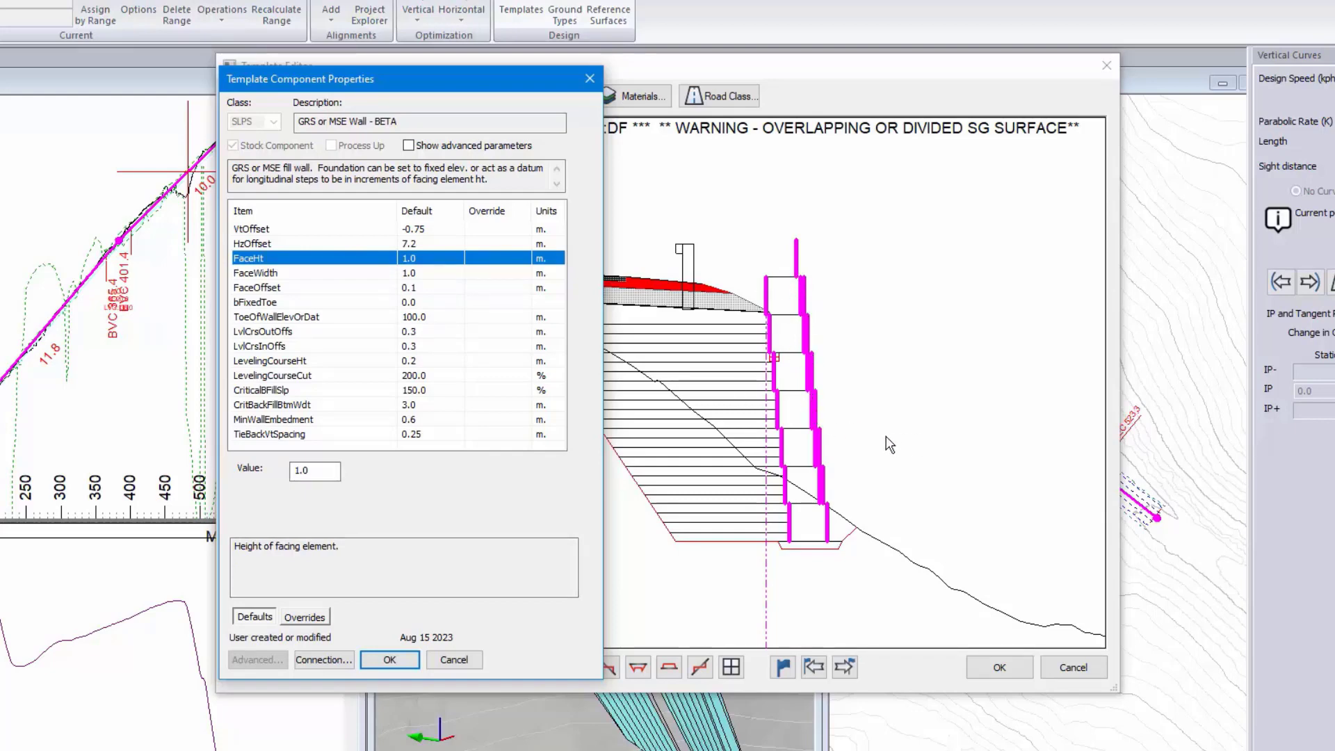
left_click(389, 275)
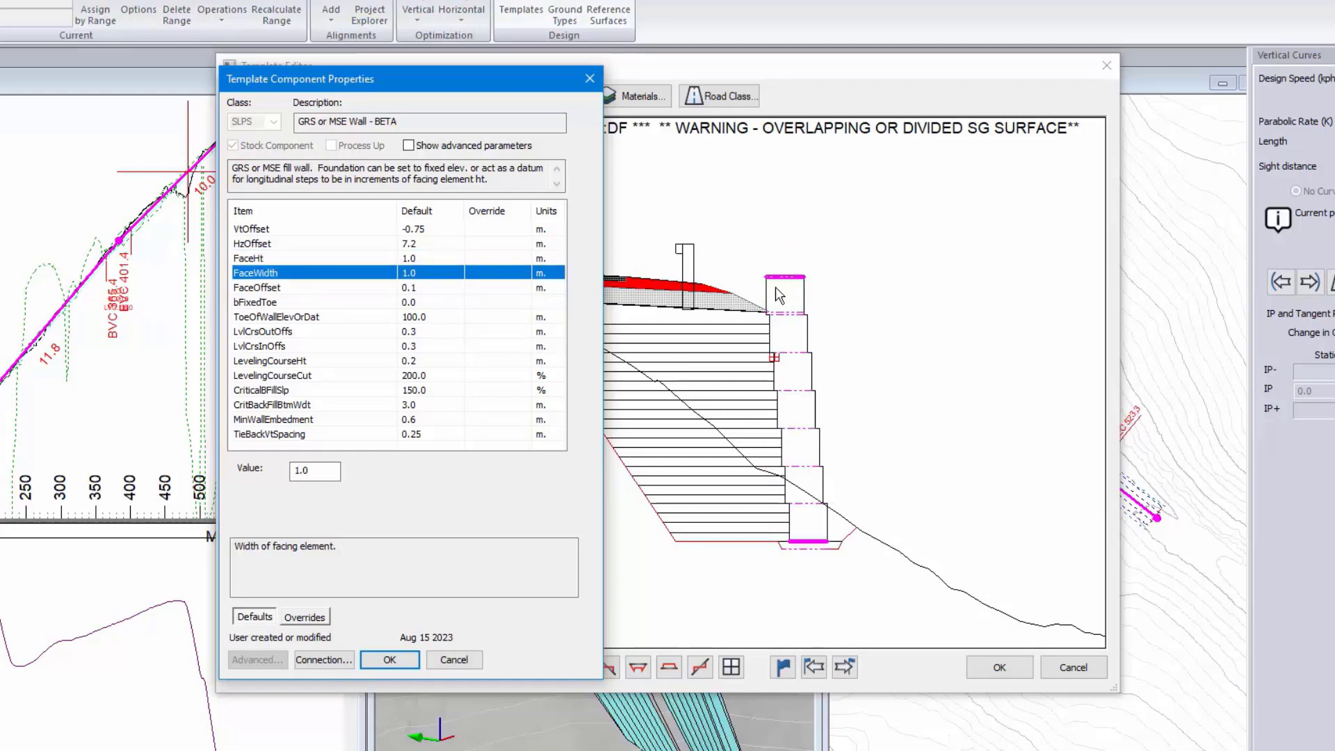
Try a FaceOffset of 0 m for a vertical wall face and restore it to 0.1 m.
left_click(341, 287)
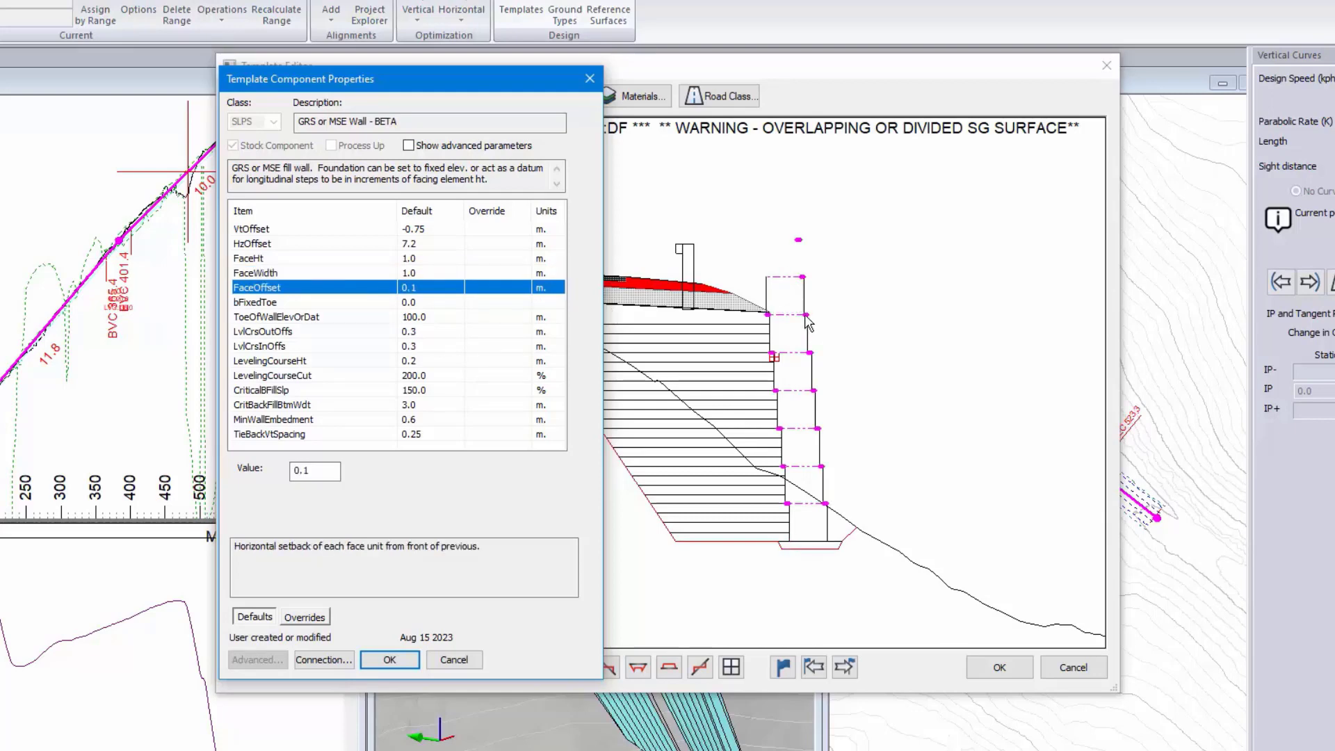
double_click(325, 470)
type("0")
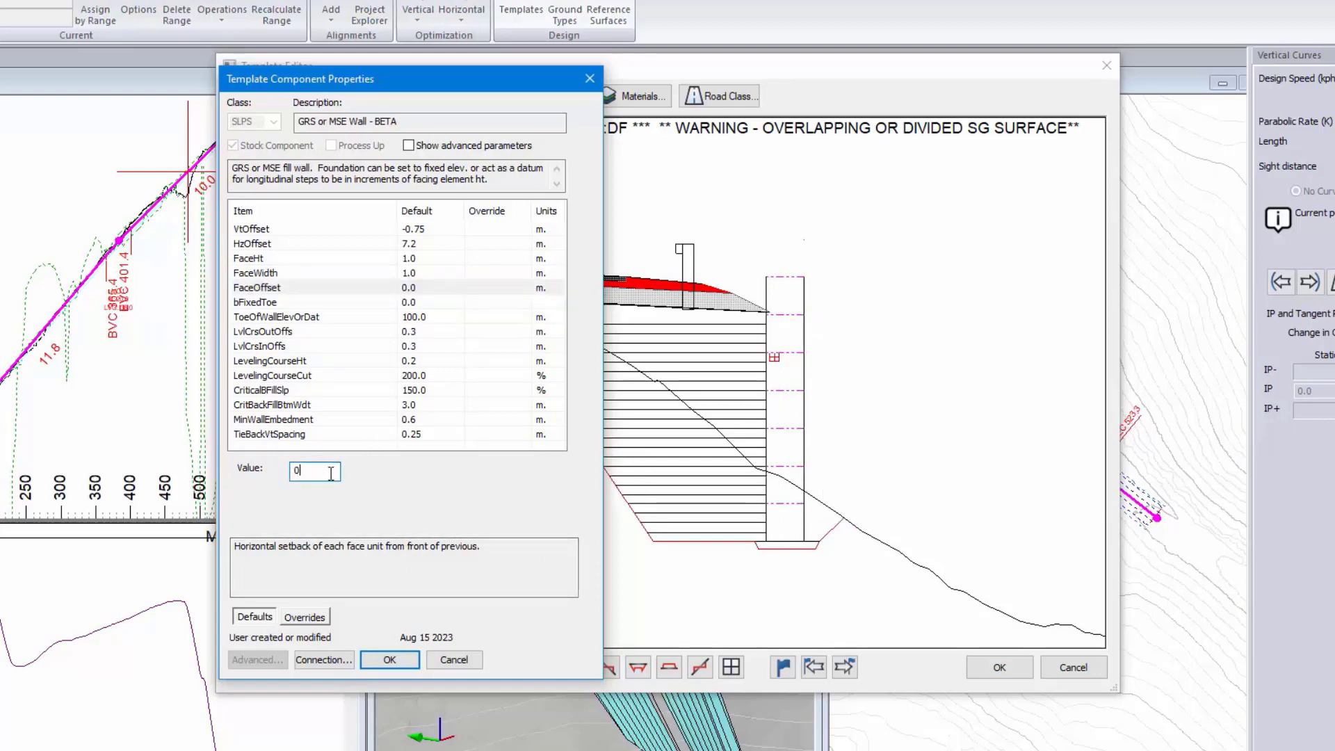
type(".1")
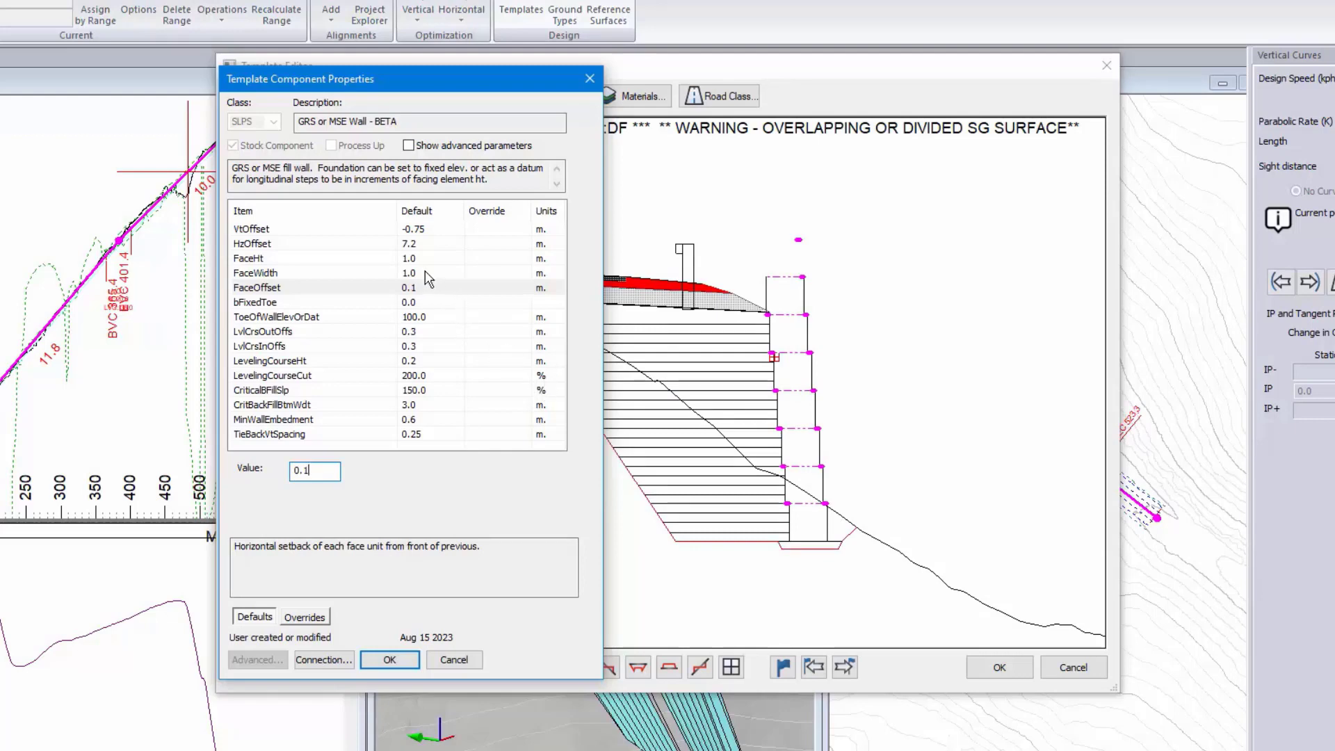
Try a FaceWidth of 0 m for the facing elements and restore it to 1 m.
left_click(425, 273)
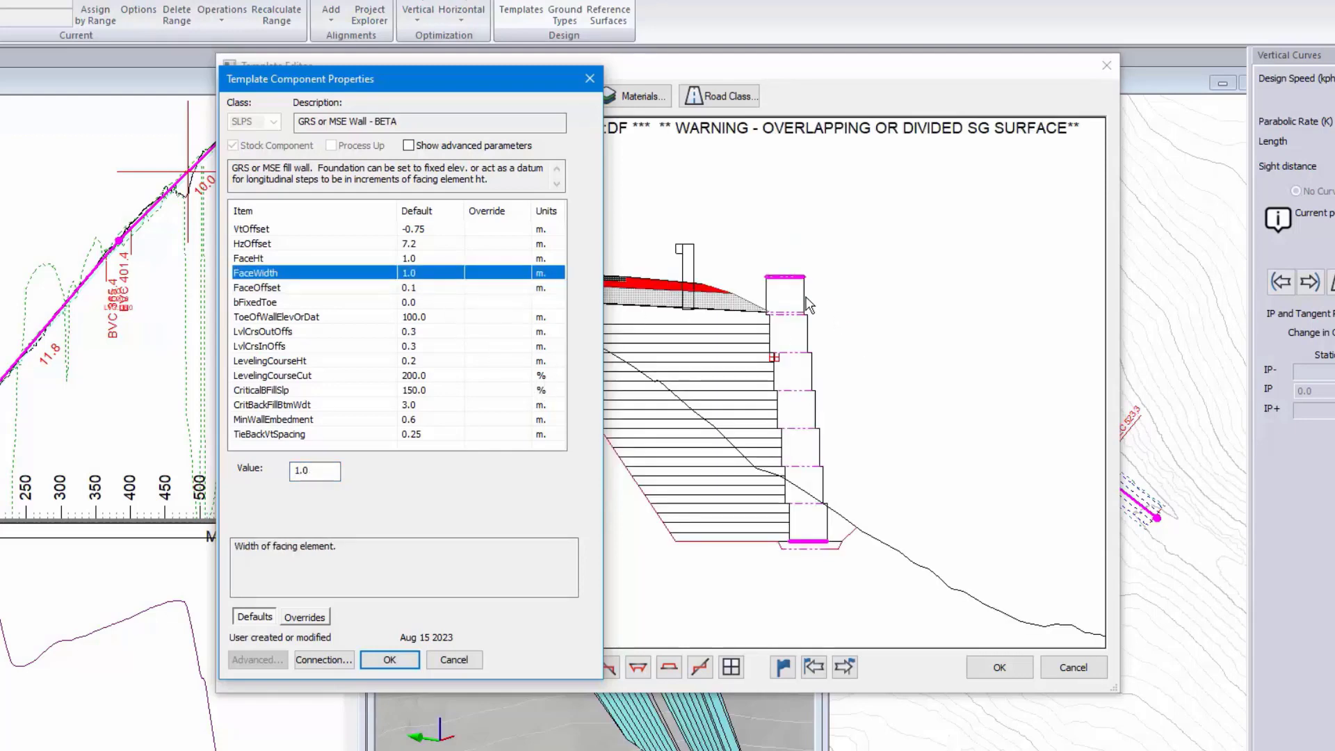
key("Tab")
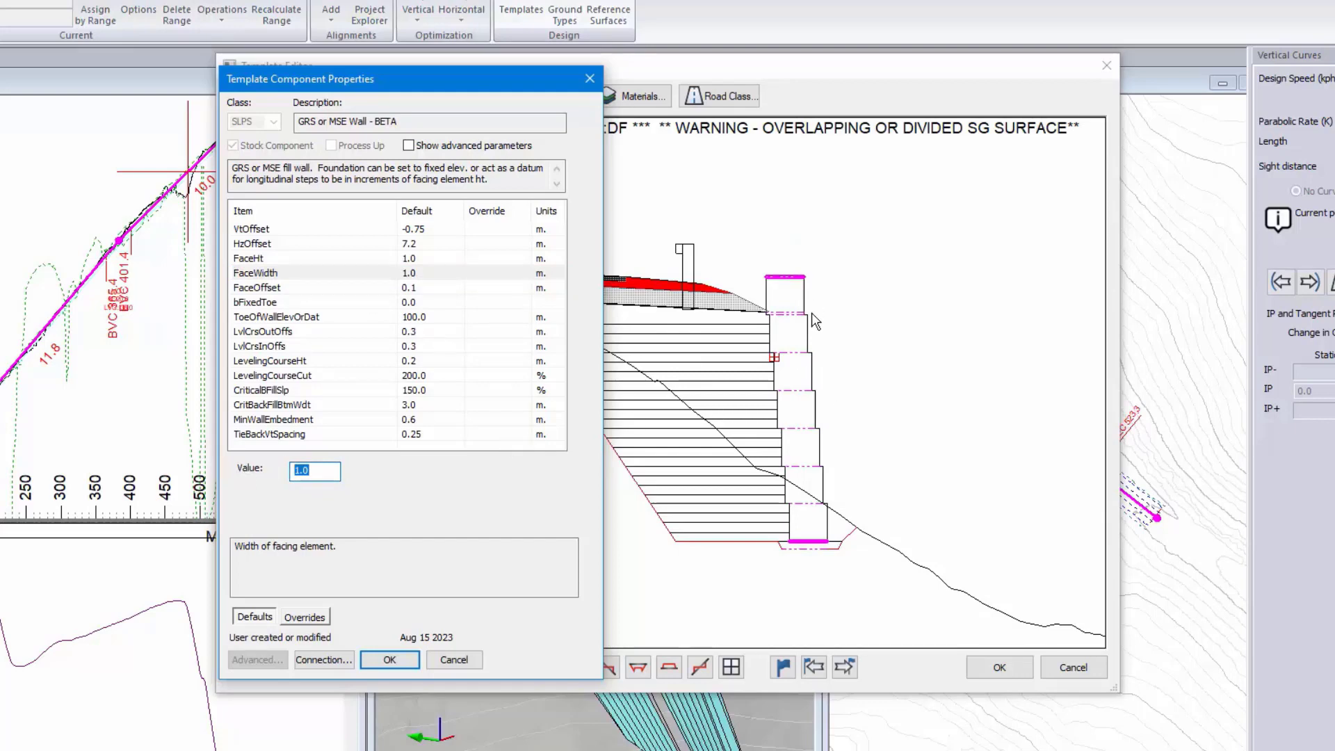
type("0.")
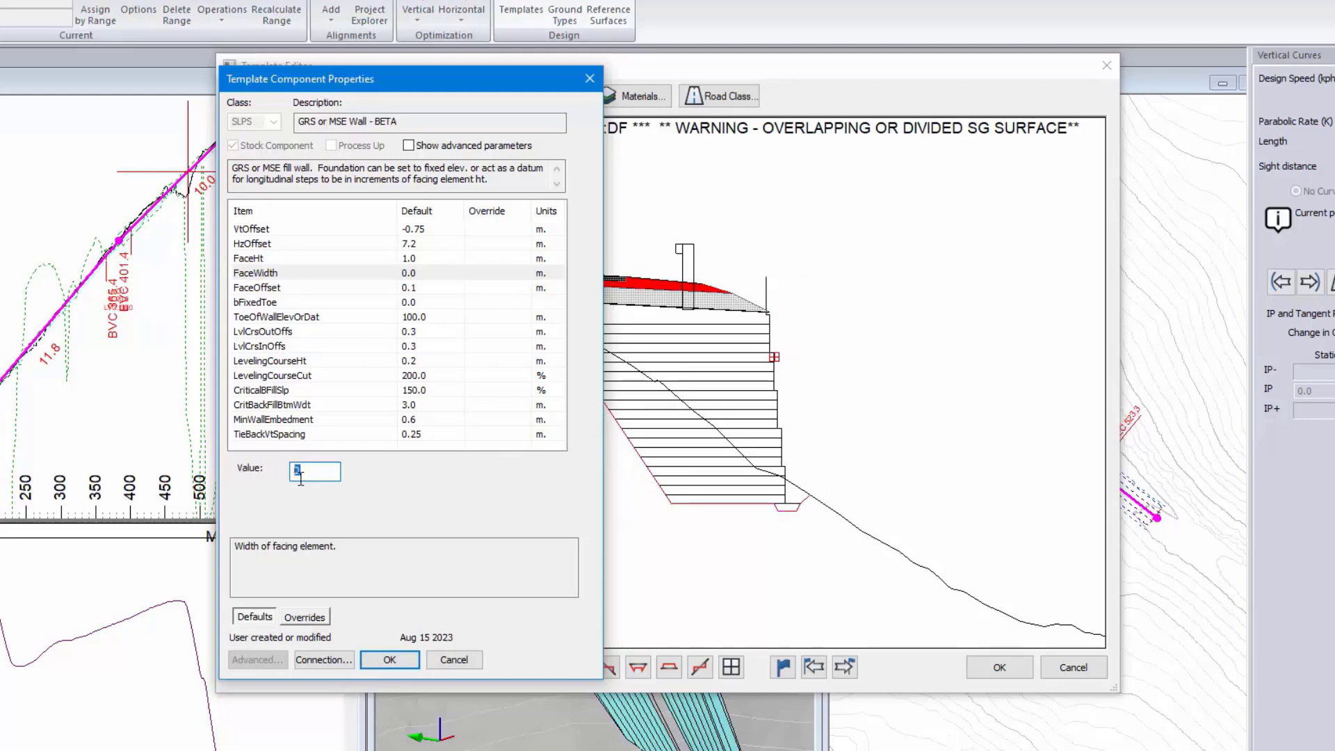
type("1")
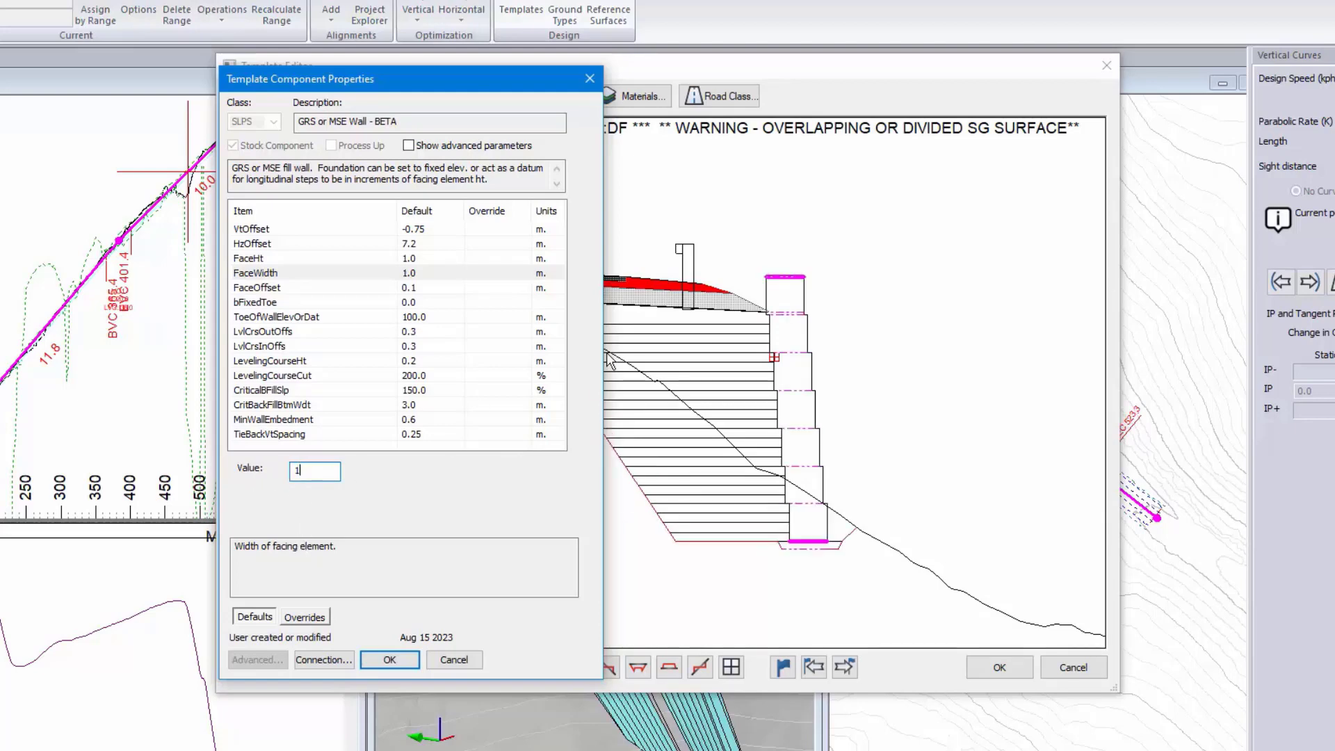
Inspect the wall toe parameters bFixedToe, MinWallEmbedment and ToeOfWallElevOrDat, along with FaceHt for the longitudinal steps.
left_click(414, 304)
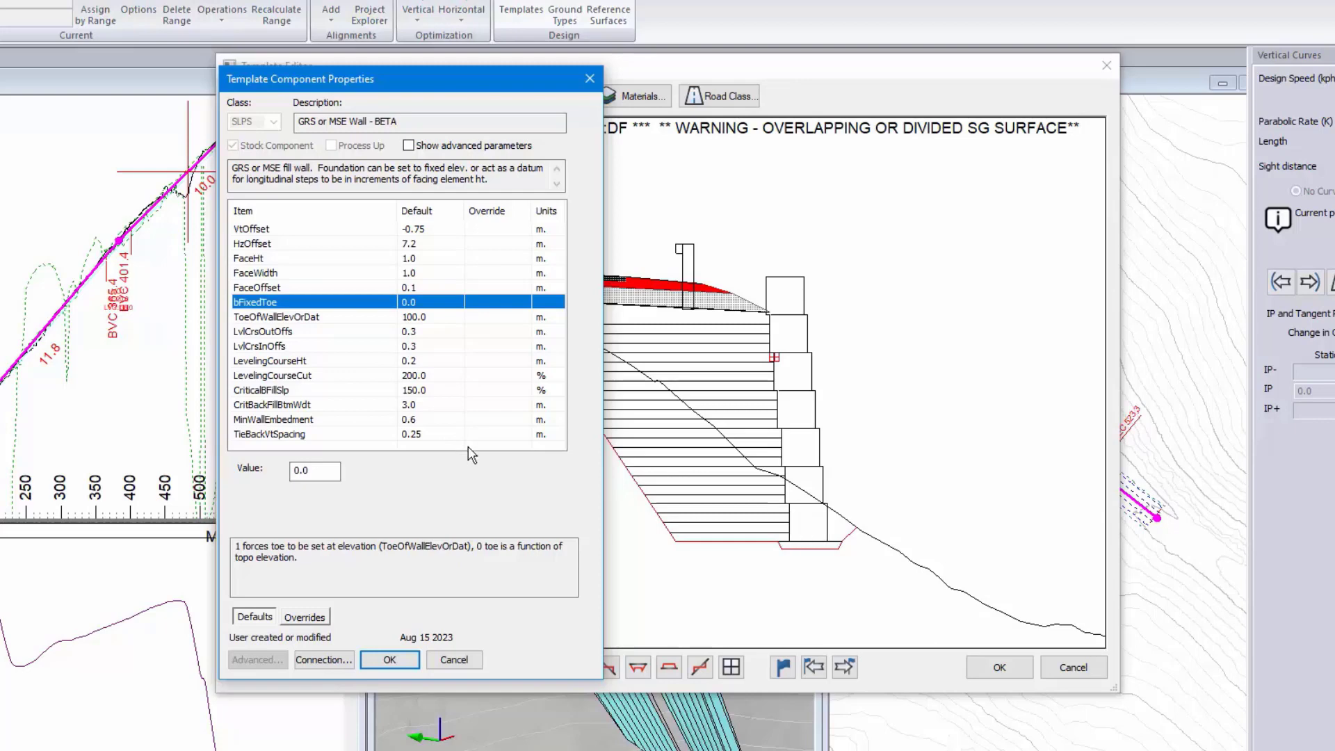
left_click(361, 420)
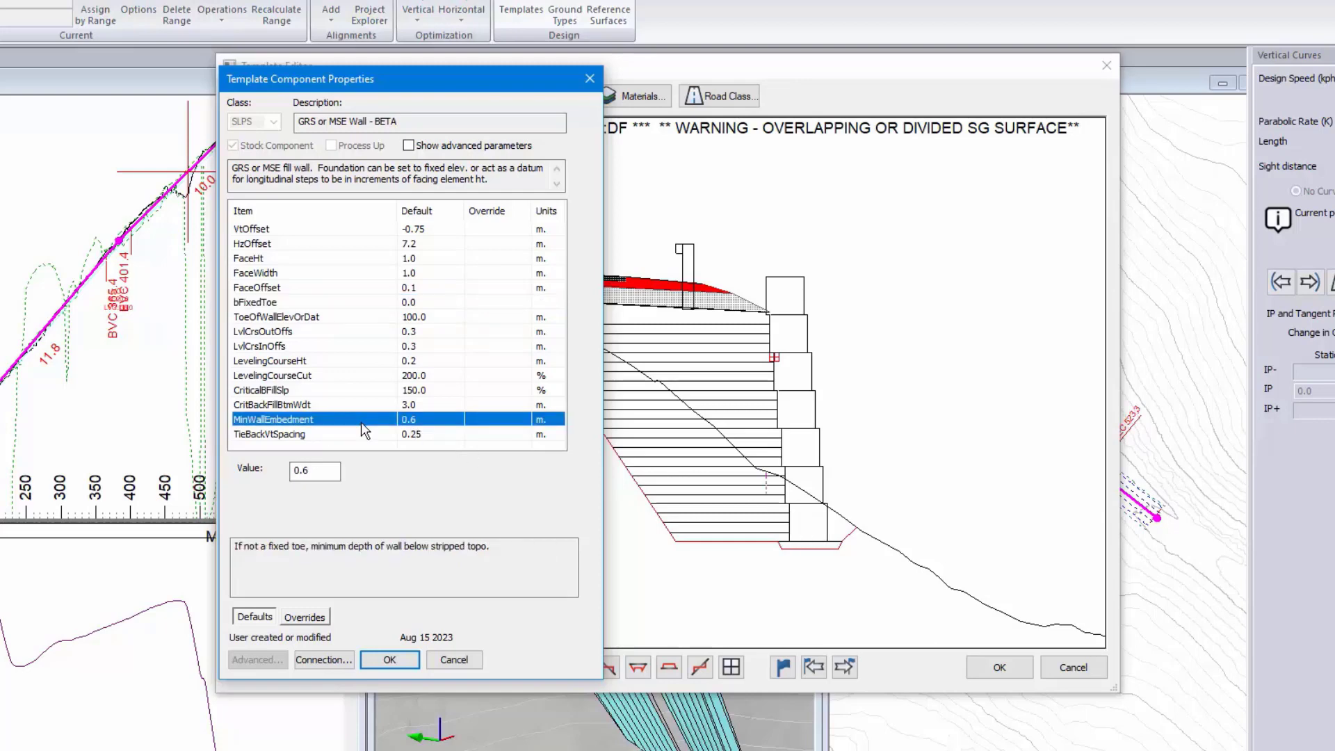
left_click(349, 316)
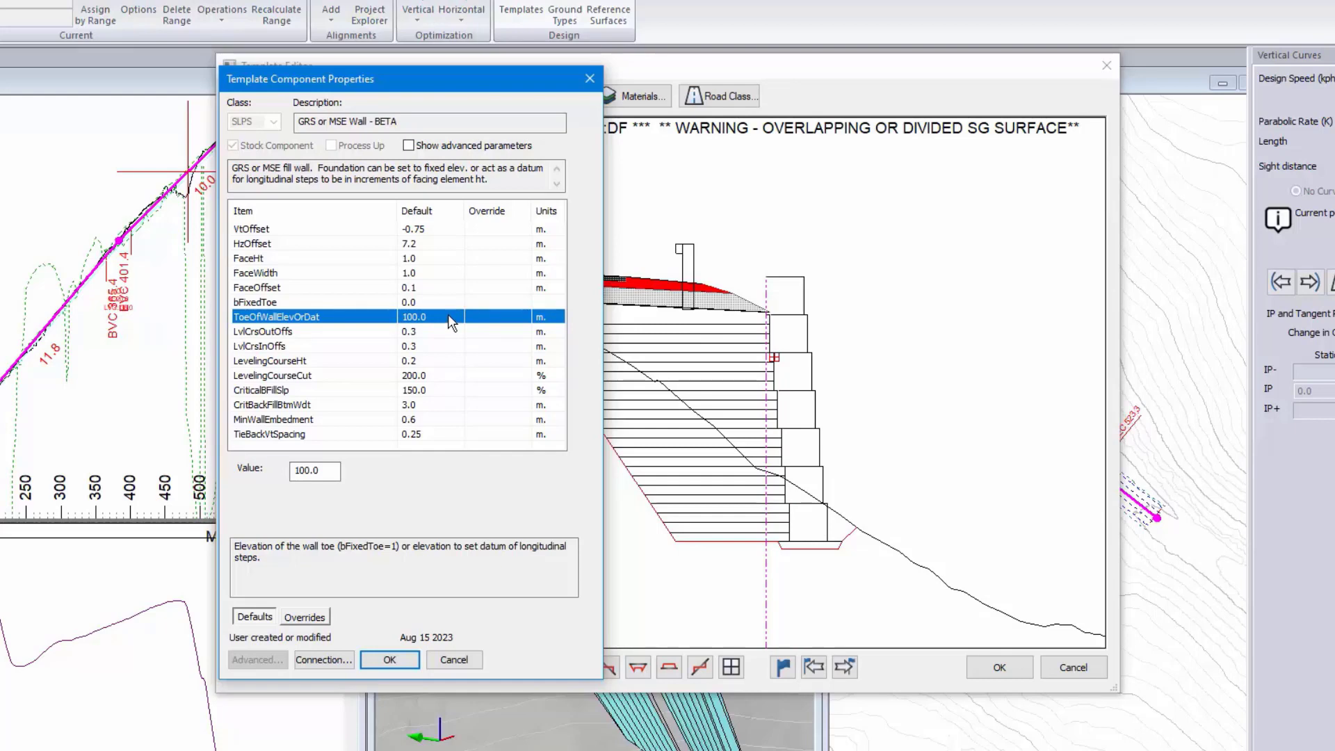
left_click(417, 260)
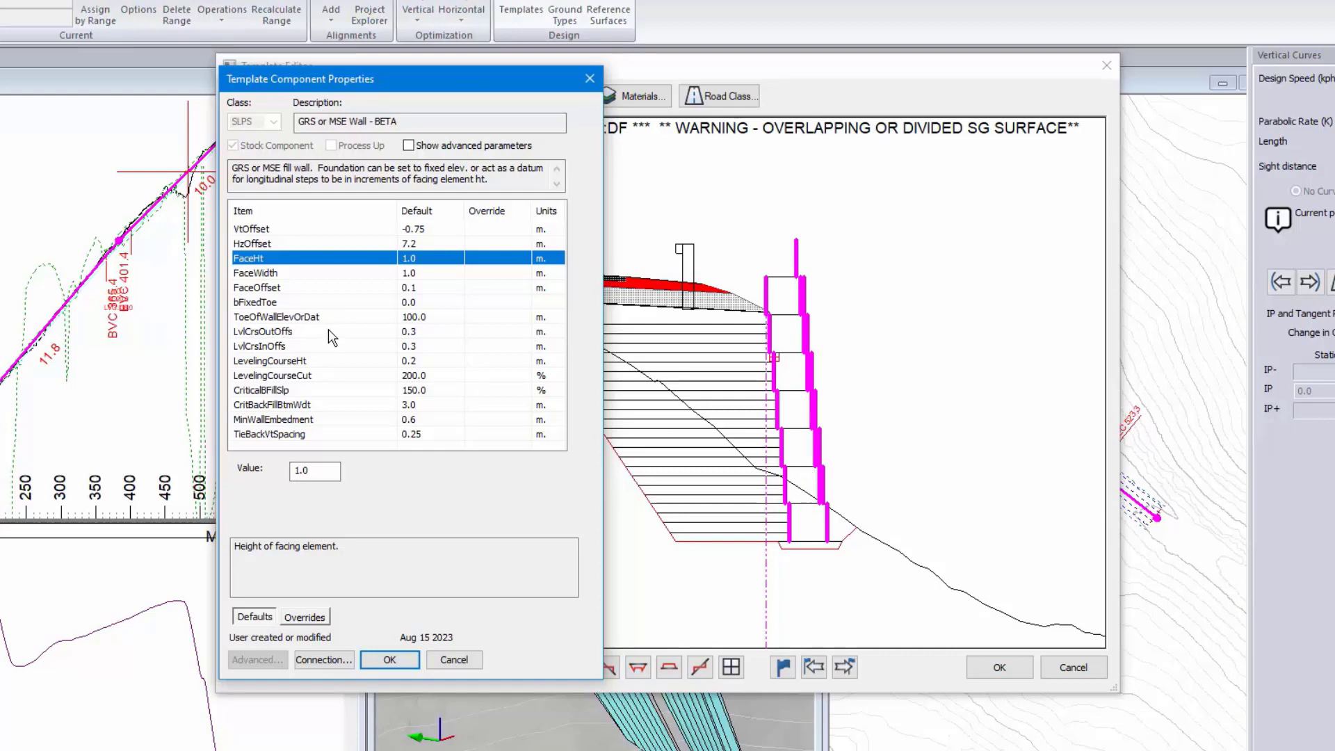
left_click(346, 318)
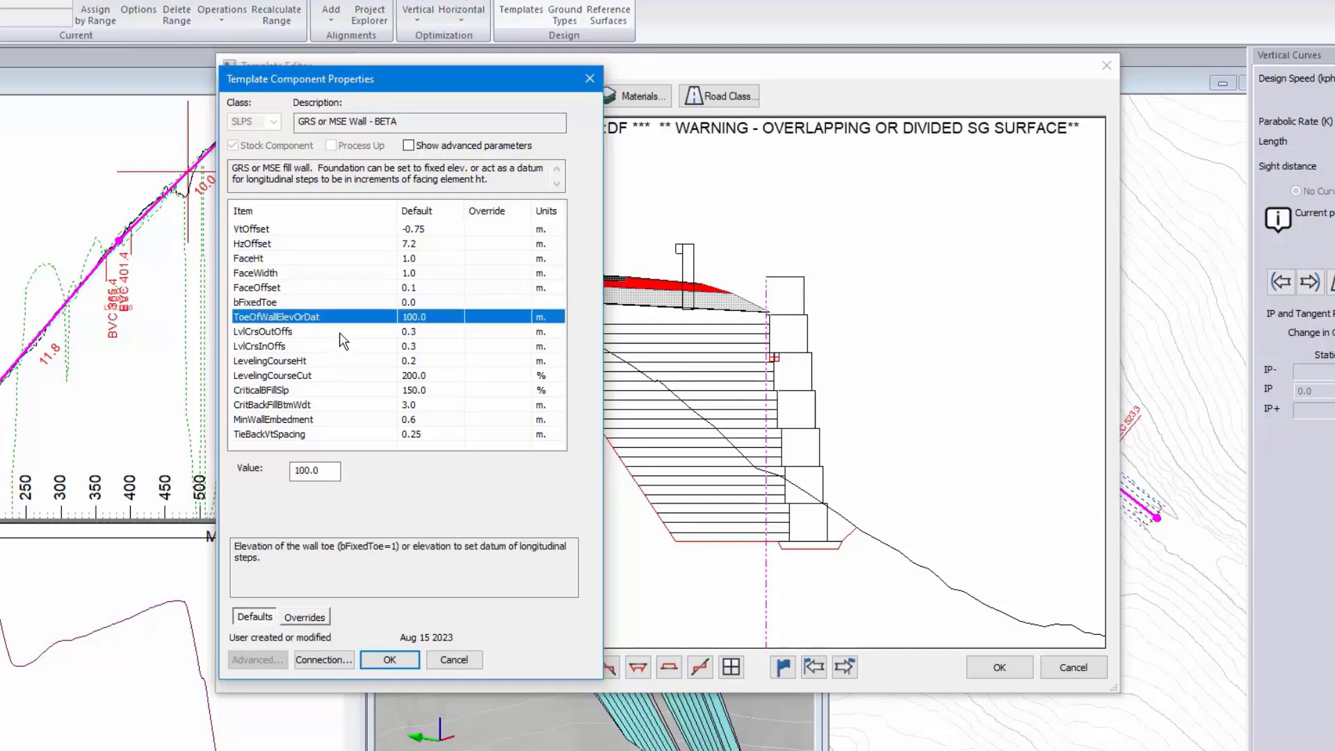
Examine the leveling course parameters LvlCrsOutOffs, LvlCrsInOffs, LevelingCourseHt and LevelingCourseCut, and the critical backfill slope CriticalBFillSlp.
left_click(340, 332)
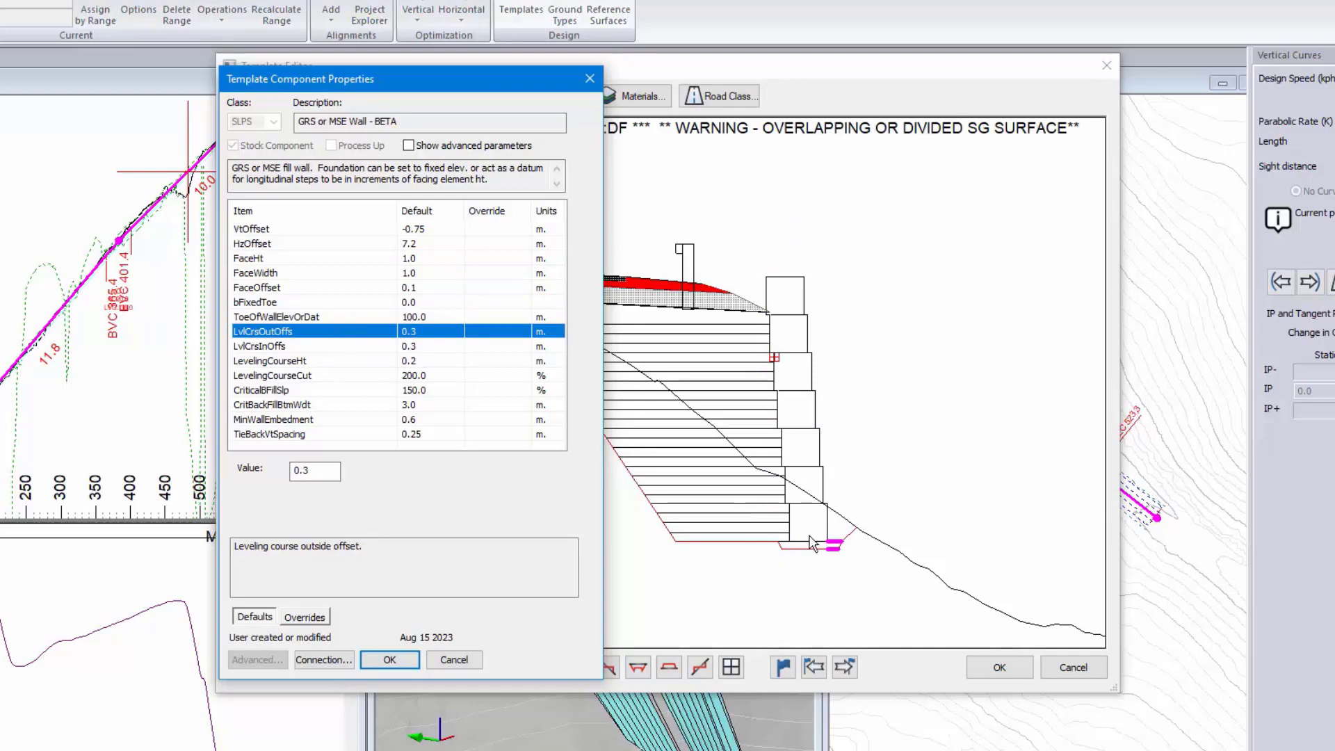
left_click(415, 346)
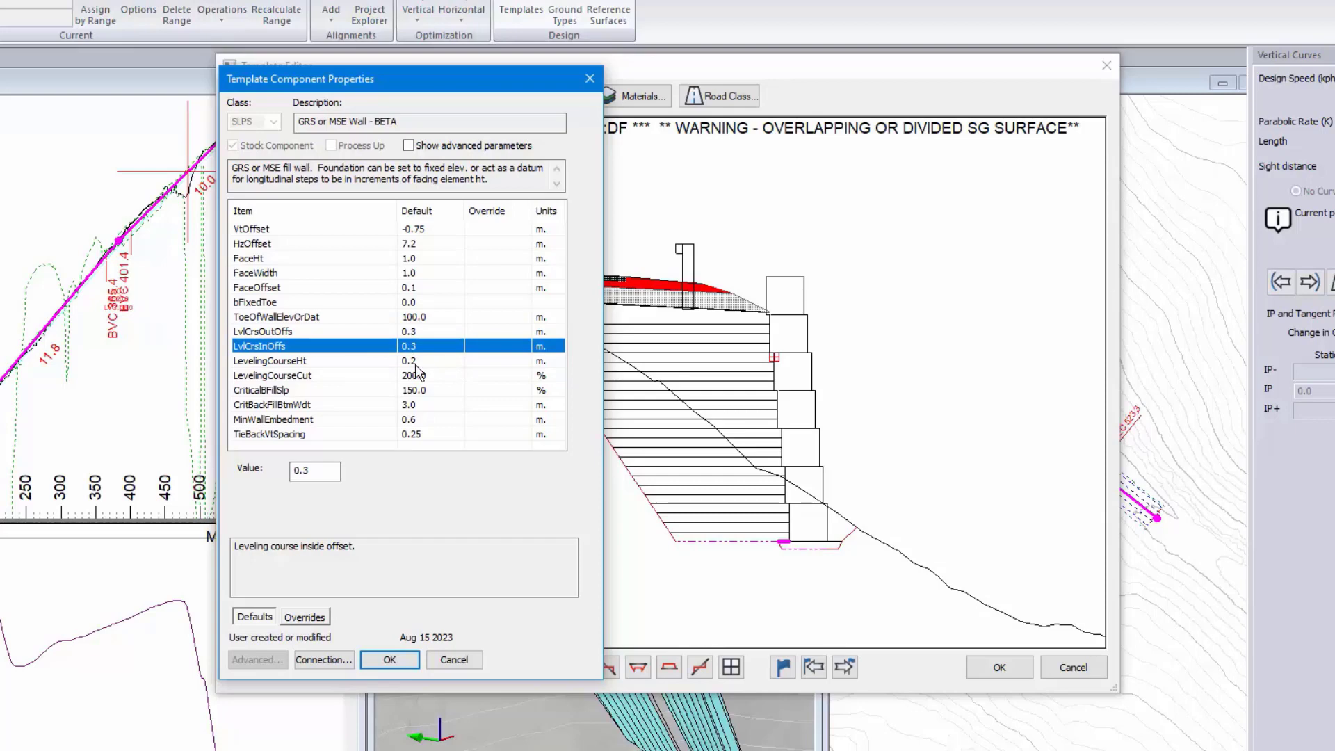
left_click(415, 363)
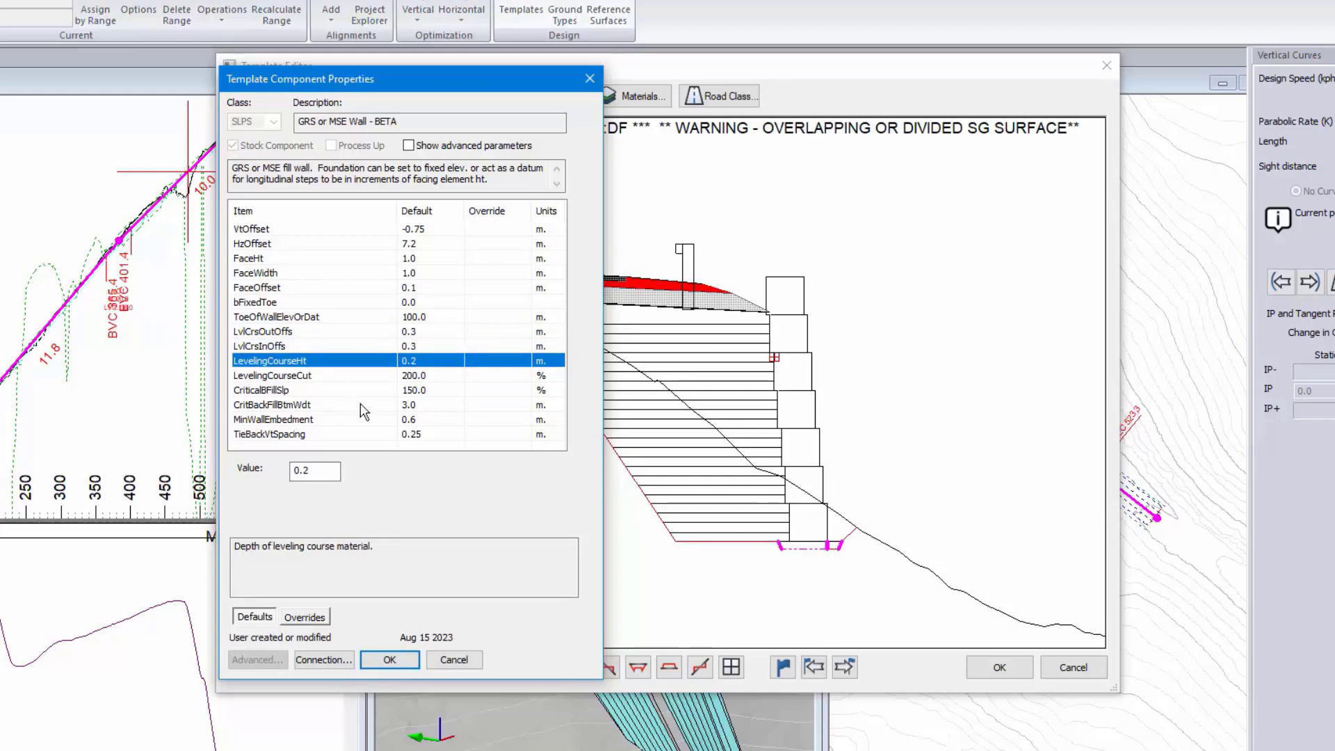
left_click(410, 376)
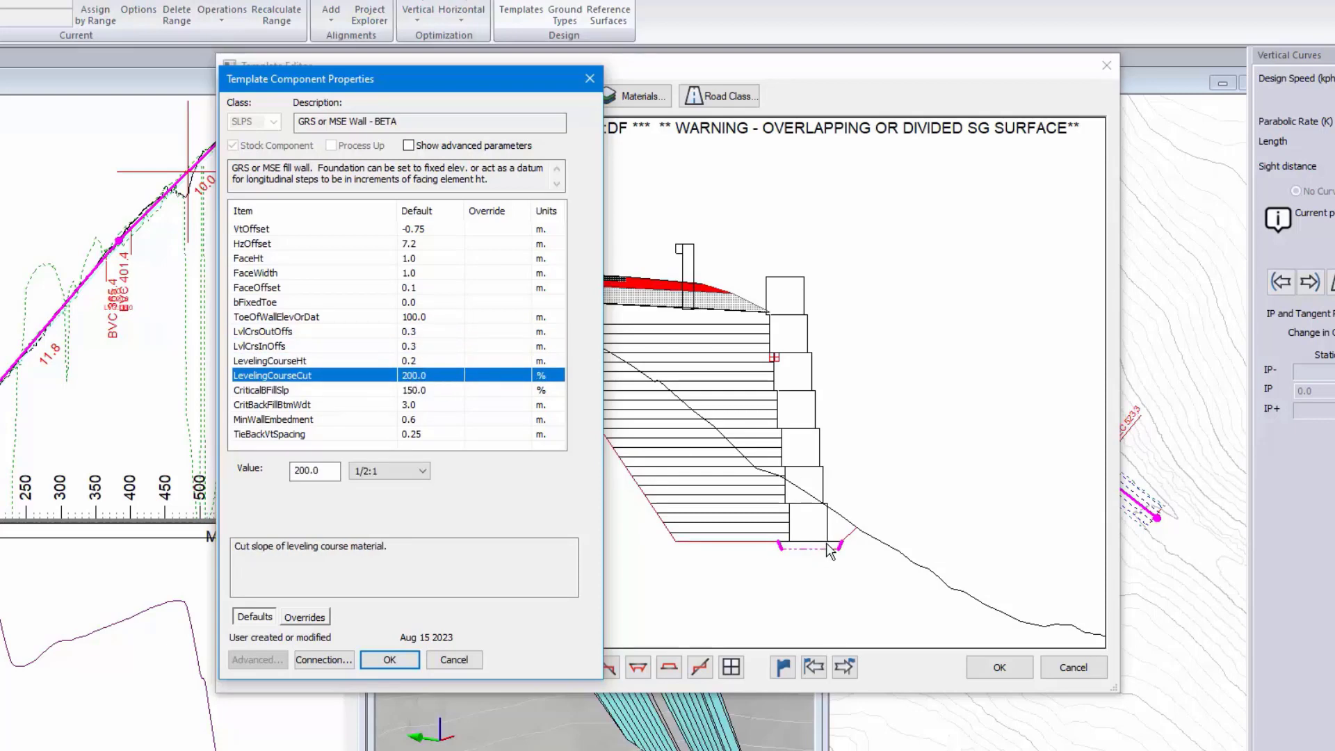
left_click(371, 388)
scroll(977, 512, "down", 1)
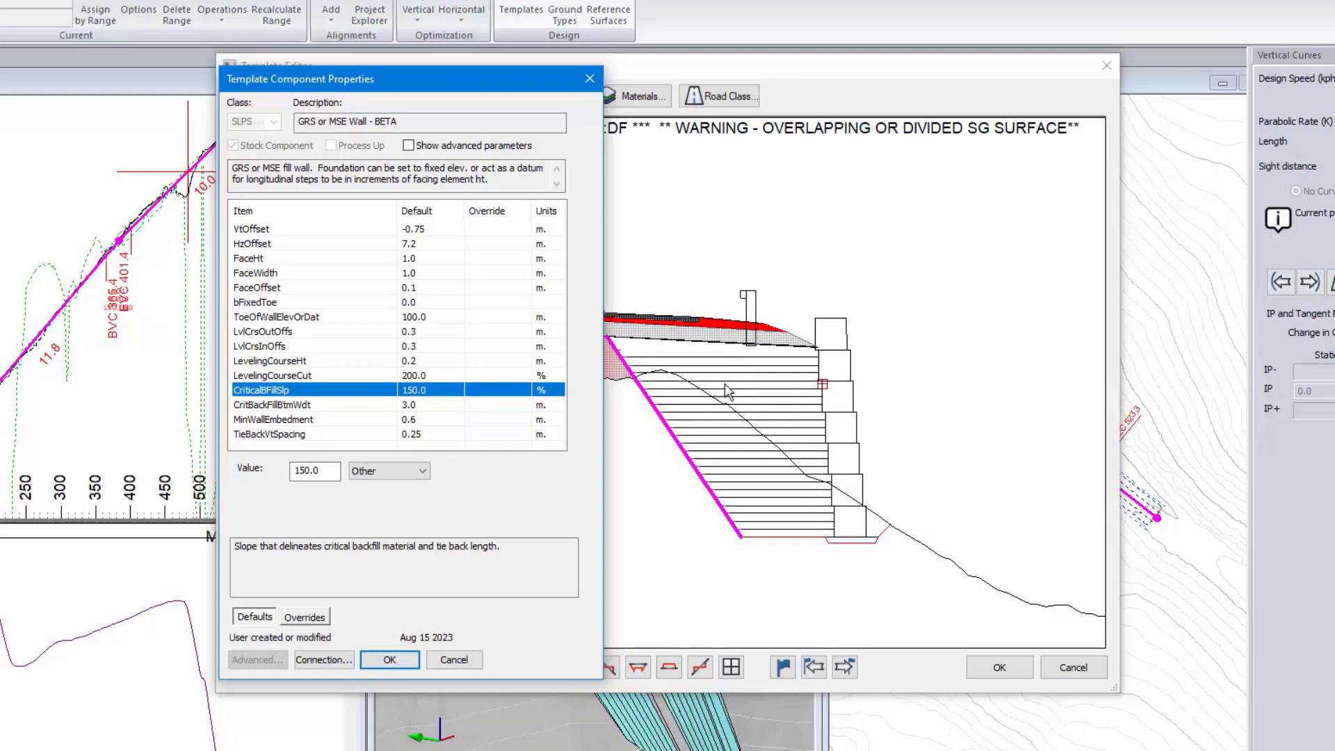
Try a different CritBackFillBtmWdt for the critical backfill at the wall's base and restore it to 3 m.
left_click(295, 406)
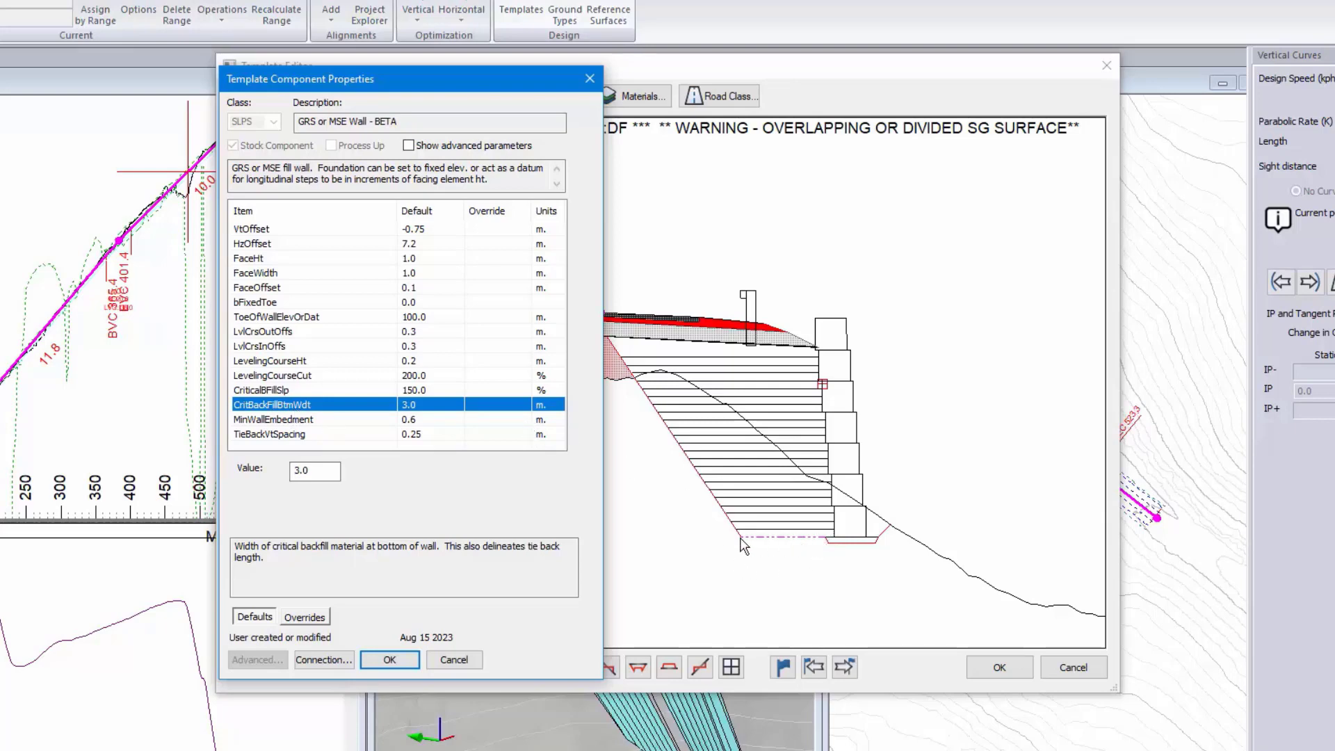
double_click(314, 471)
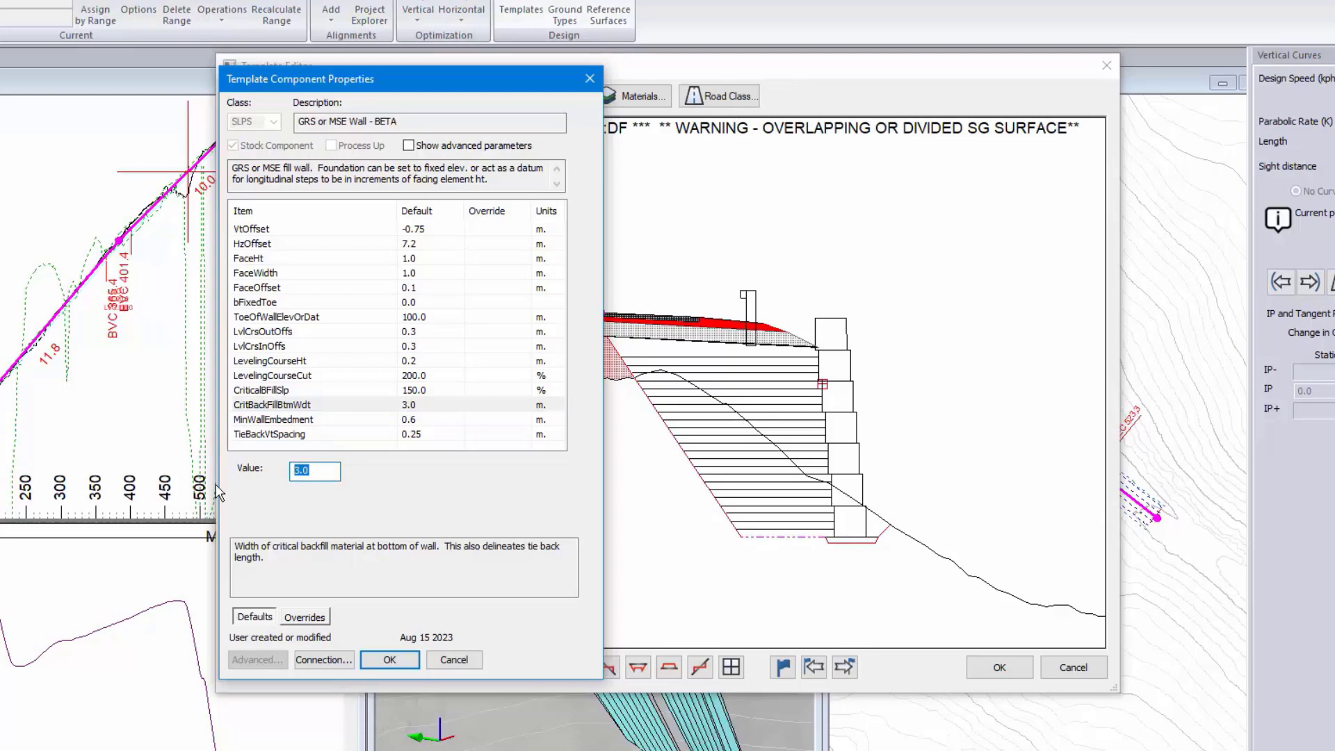
type("5")
key("BackSpace")
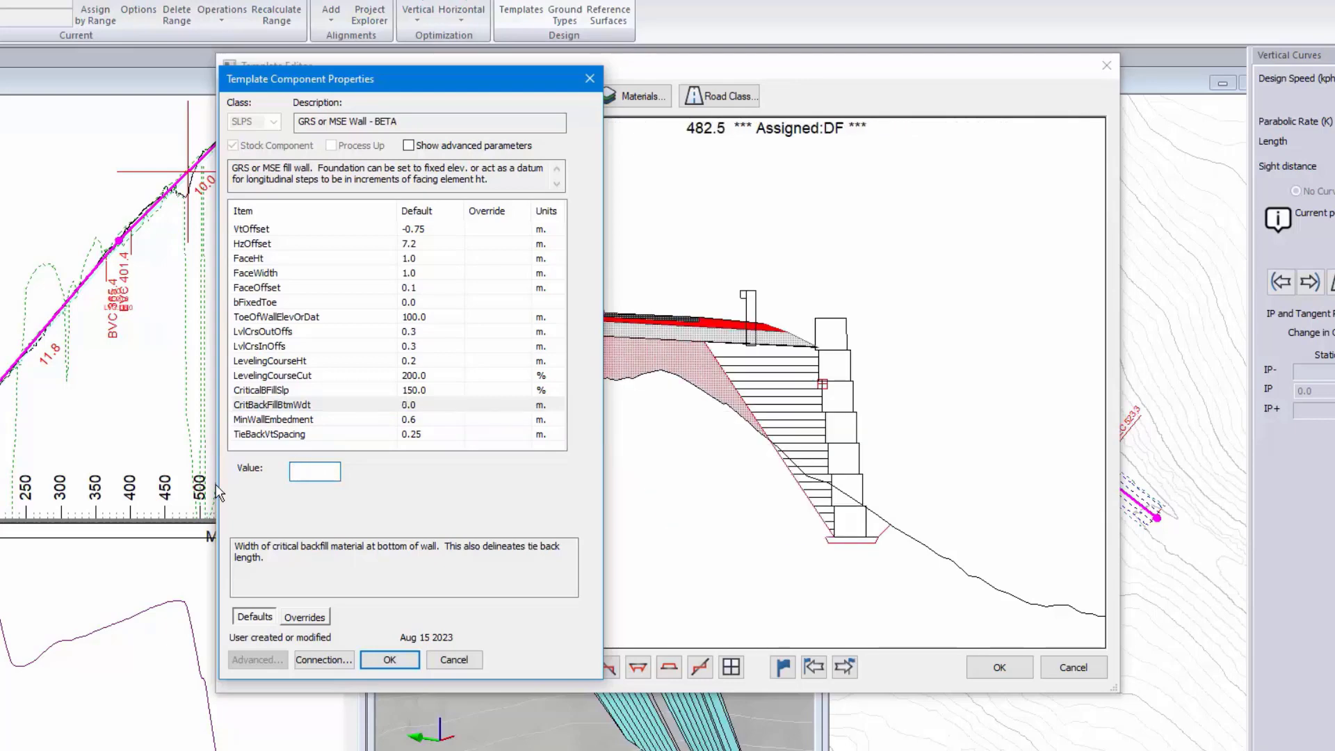
type("3")
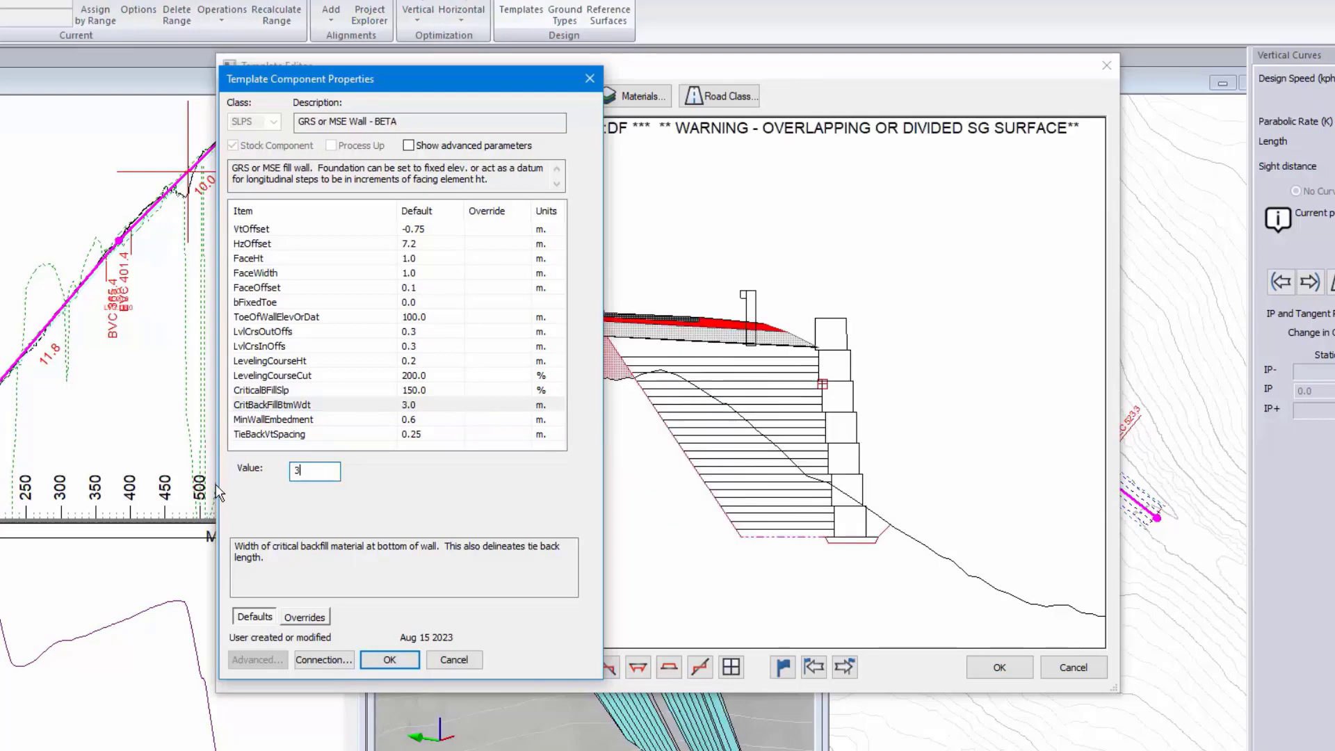
Inspect MinWallEmbedment and TieBackVtSpacing, and show the advanced parameters to examine MinTieBckCover and Fillslope_OtherSid.
left_click(328, 420)
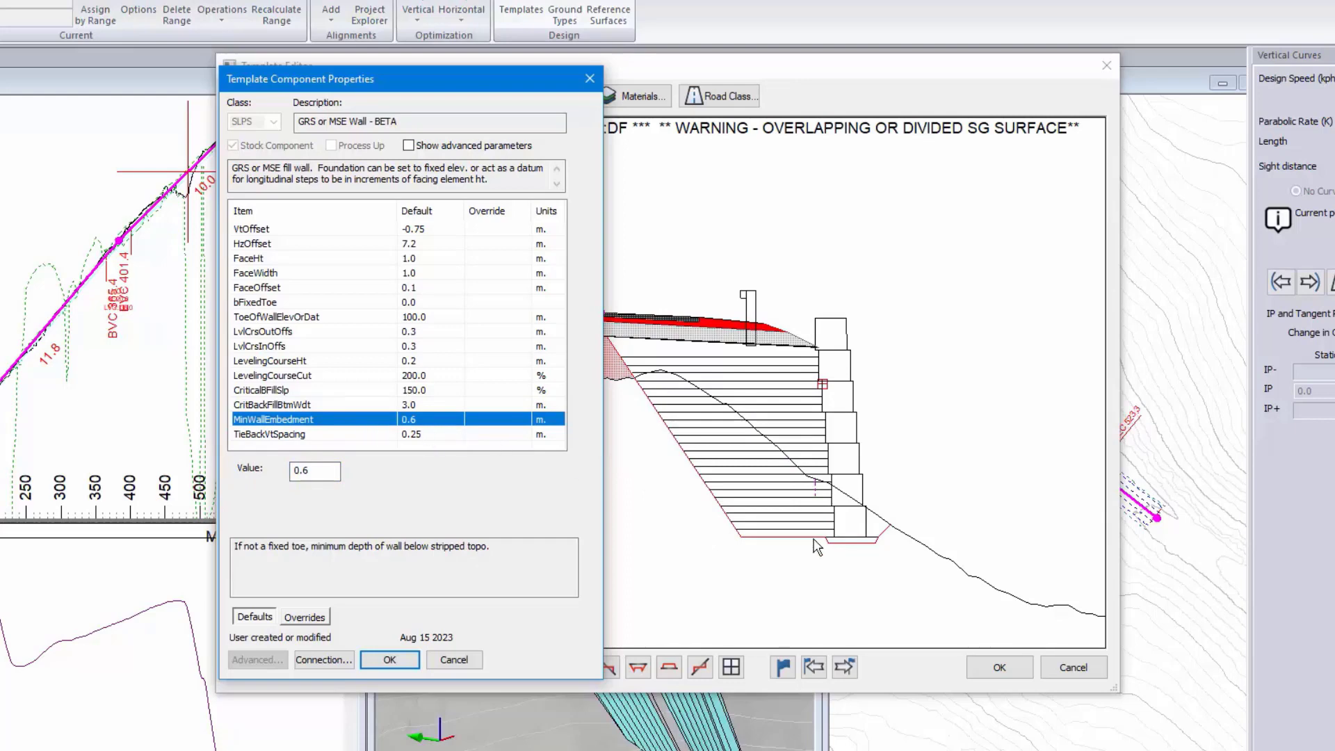
left_click(336, 434)
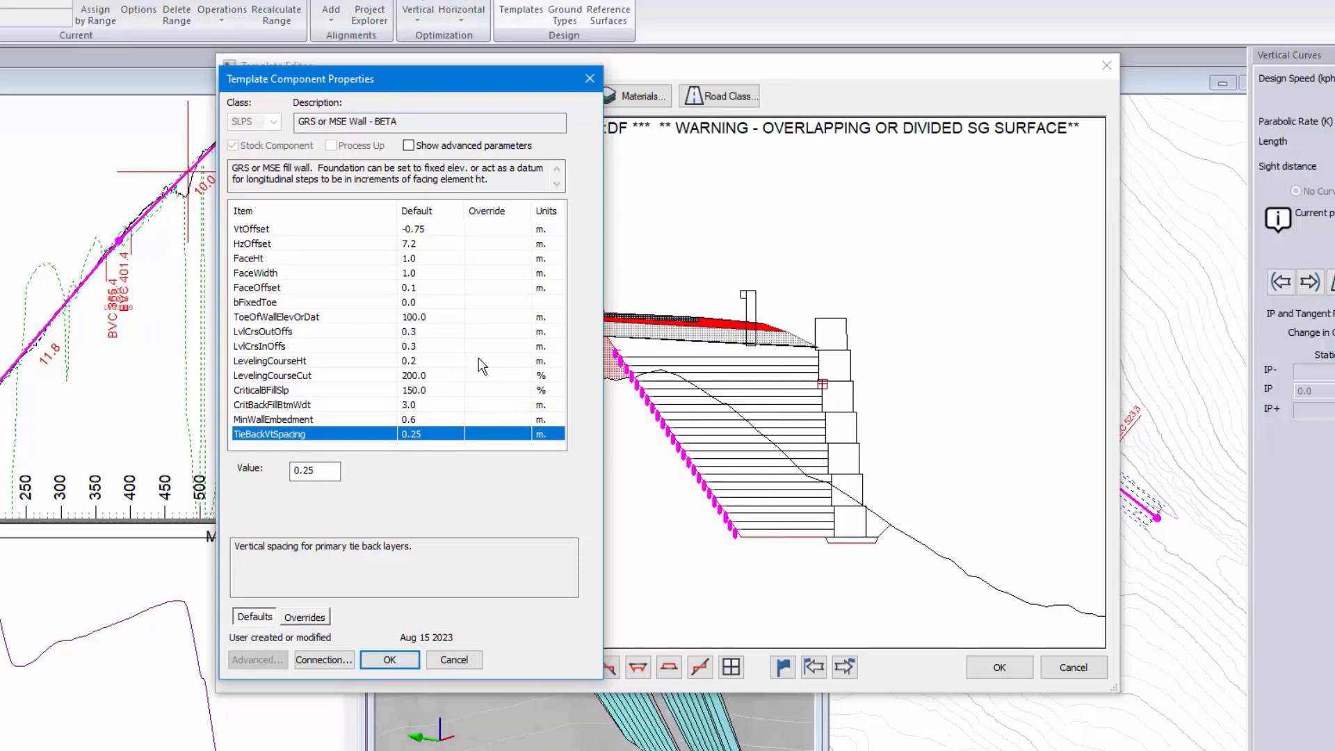
left_click(408, 145)
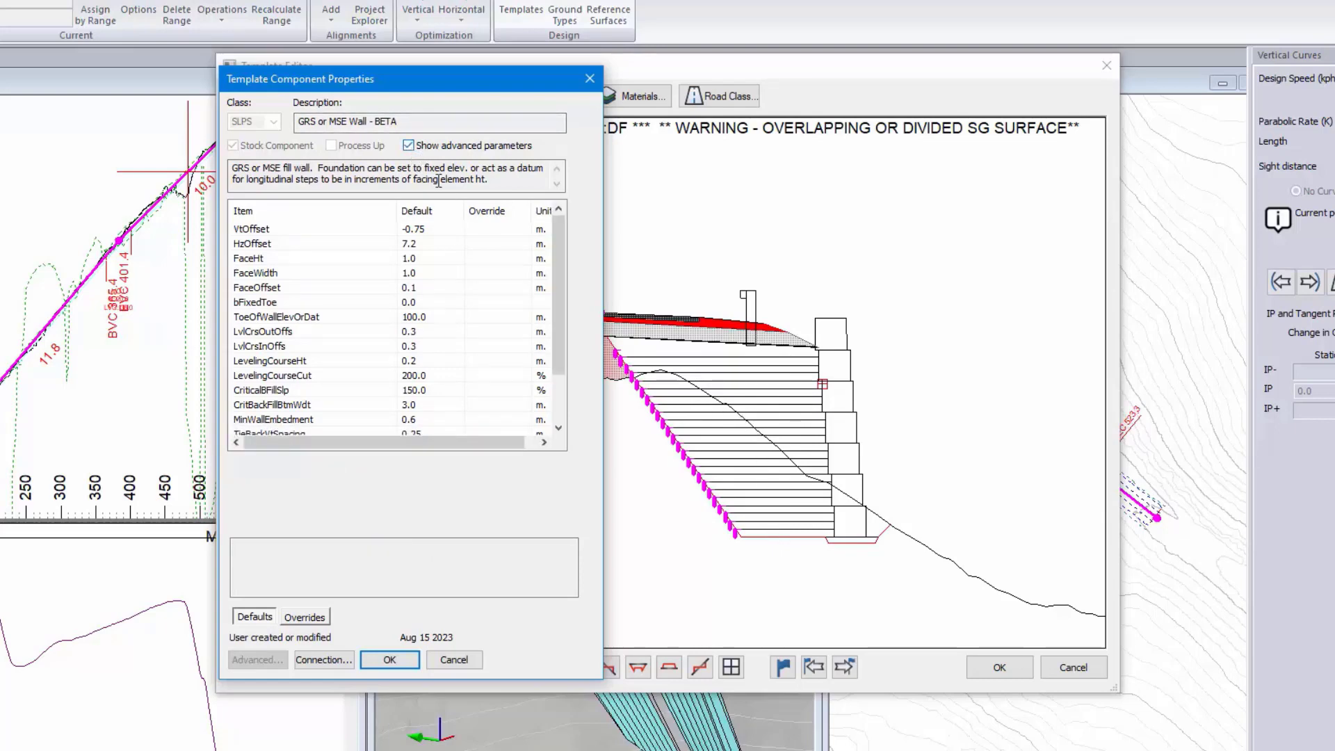
scroll(506, 357, "down", 2)
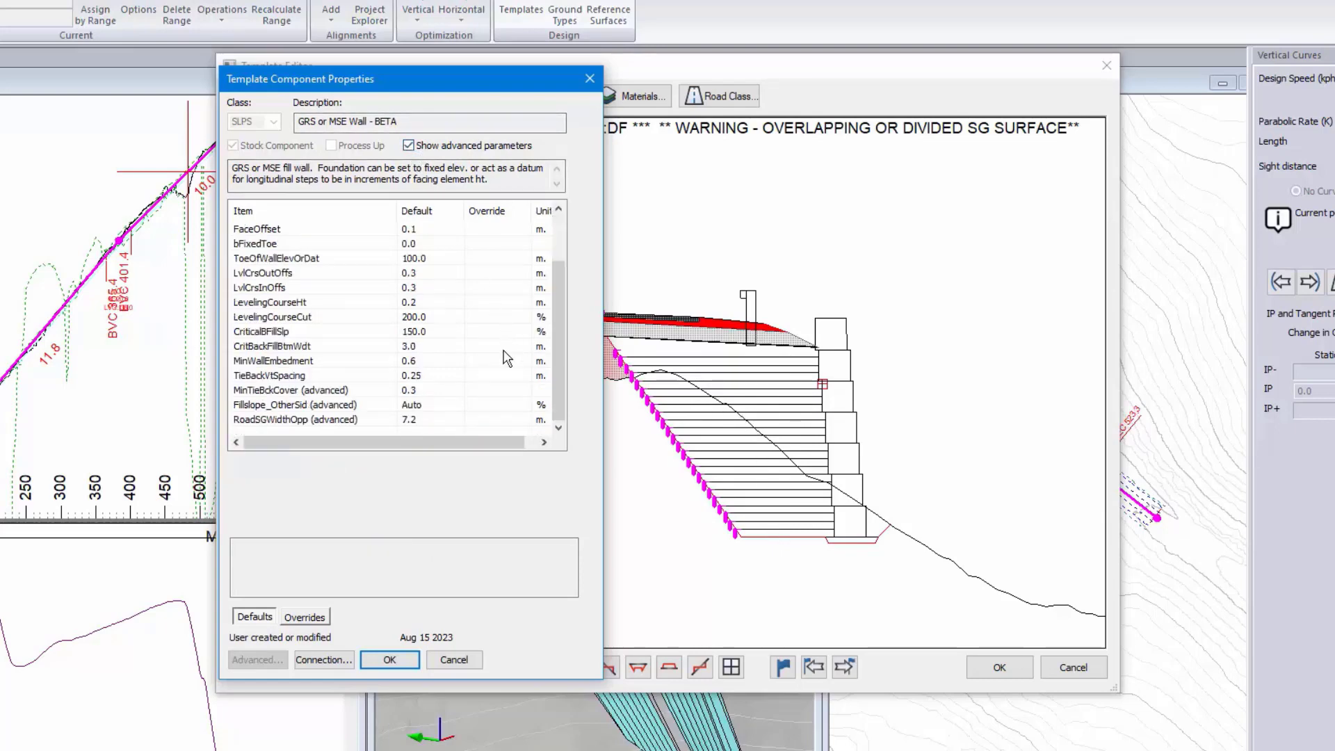
left_click(324, 392)
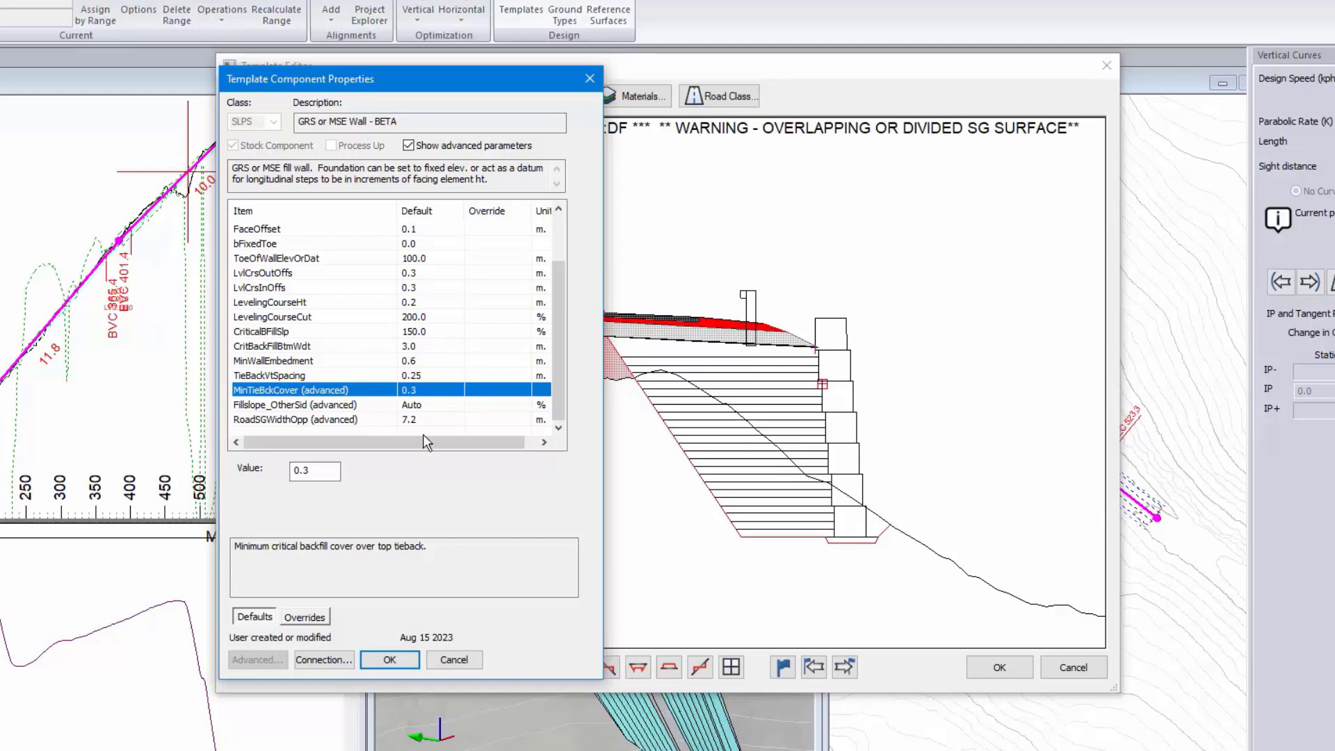
left_click(332, 405)
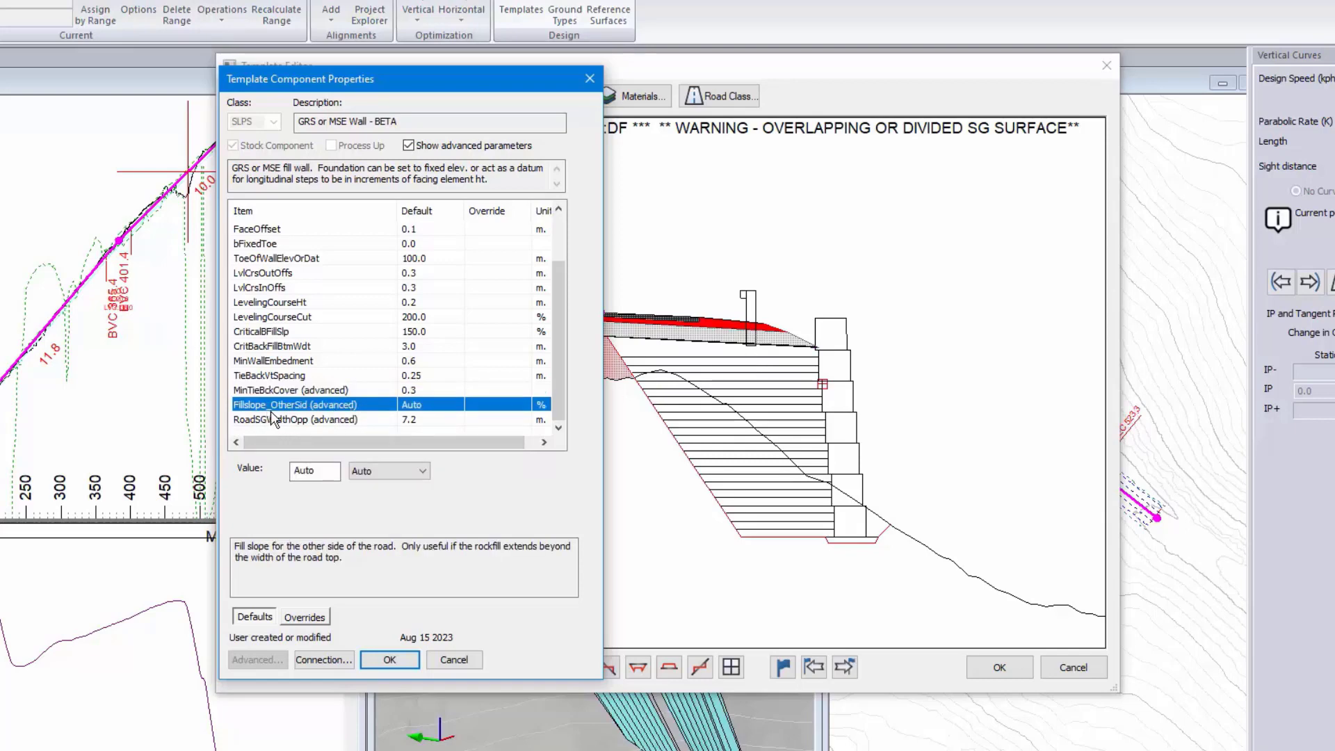
Examine how Fillslope_OtherSid acts on the opposite fill slope in the section preview at different road positions, and accept the component properties.
scroll(1020, 510, "down", 4)
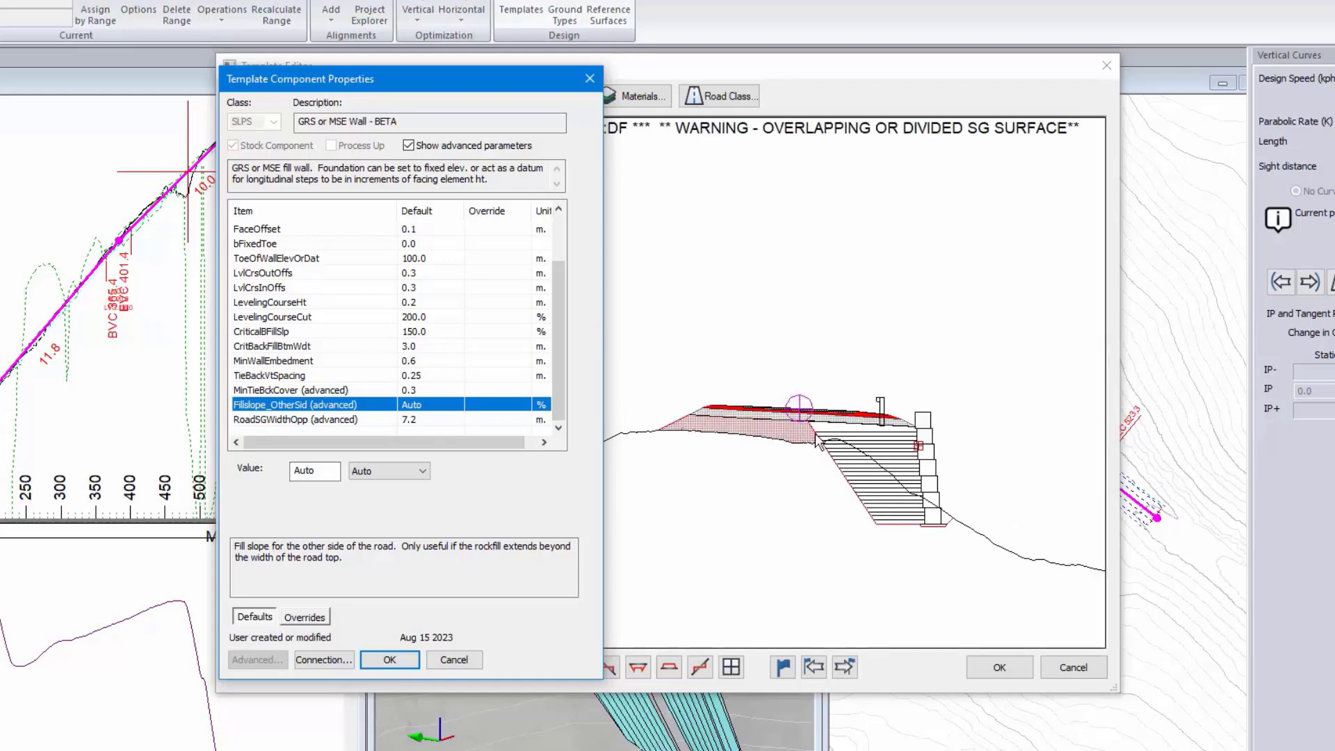
left_click(388, 659)
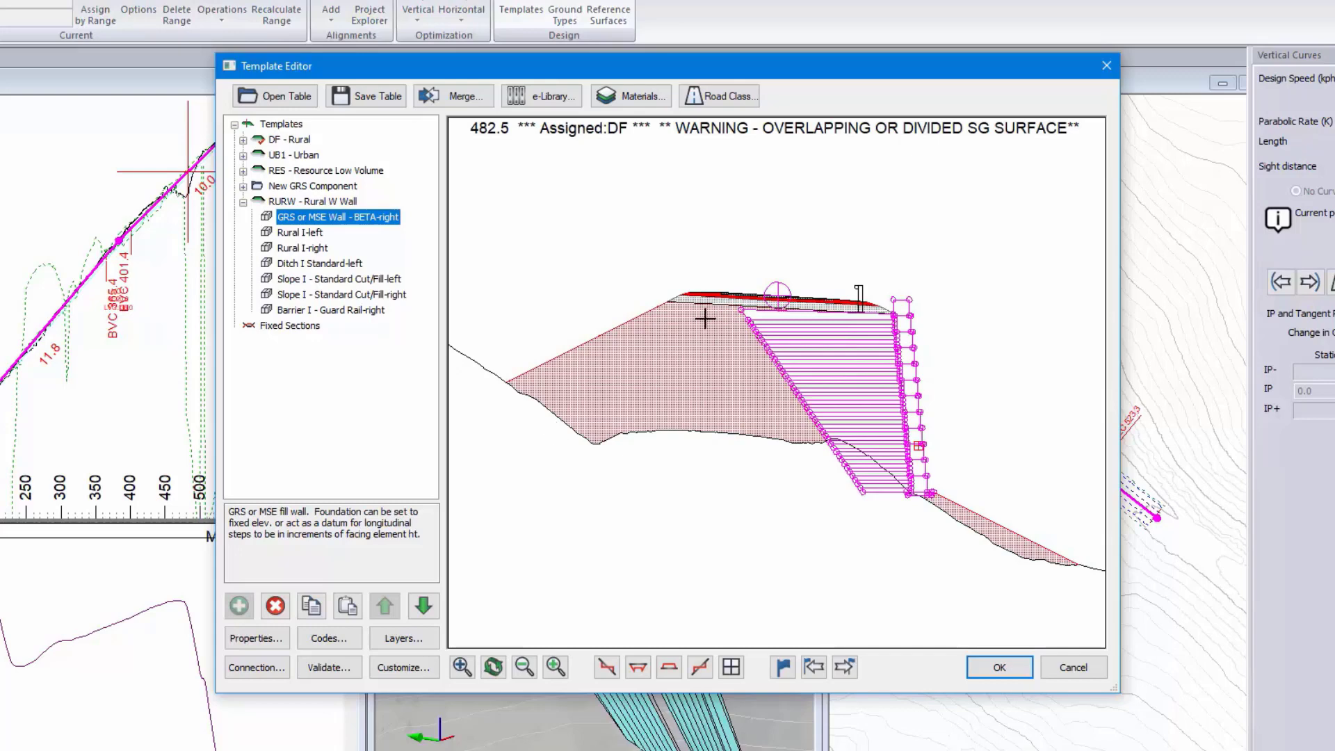
middle_click_drag(784, 408, 791, 425)
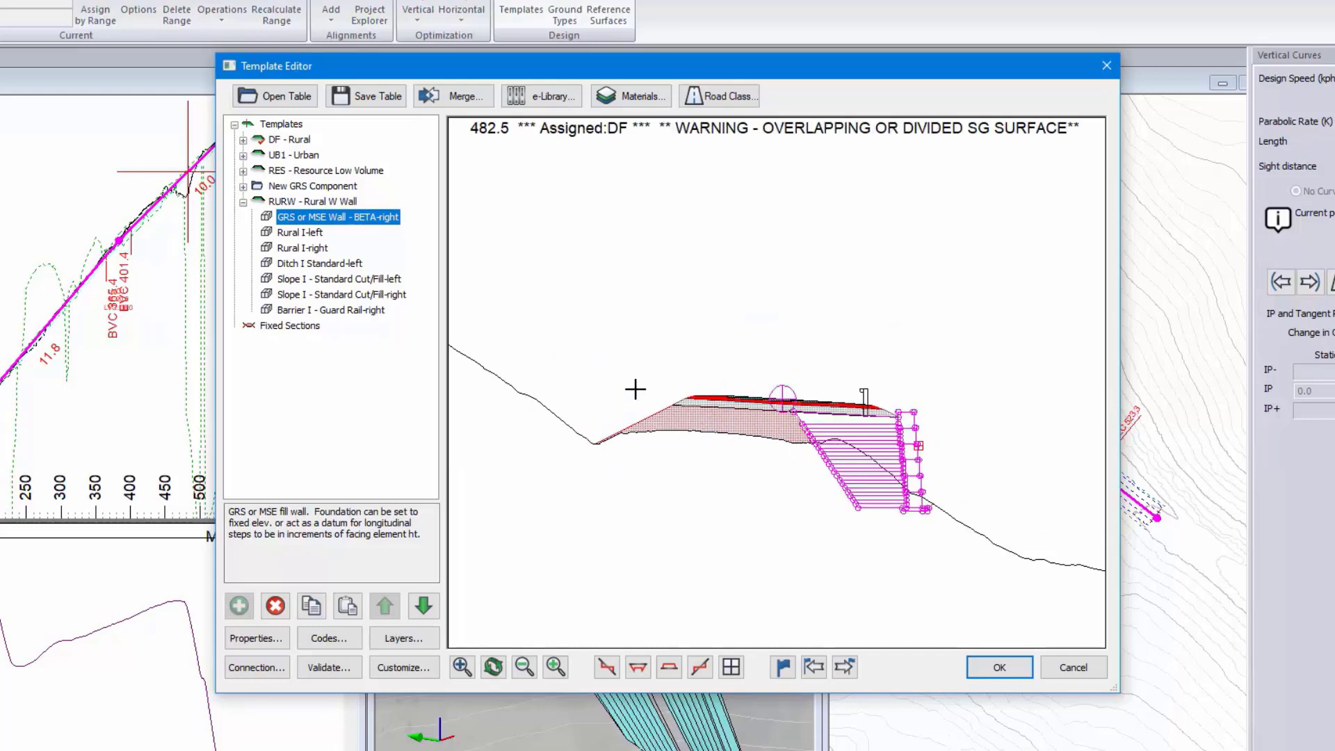
Inspect the wall component's advanced parameter RoadSGWidthOpp, and accept the component and the edited templates.
right_click(319, 214)
left_click(375, 250)
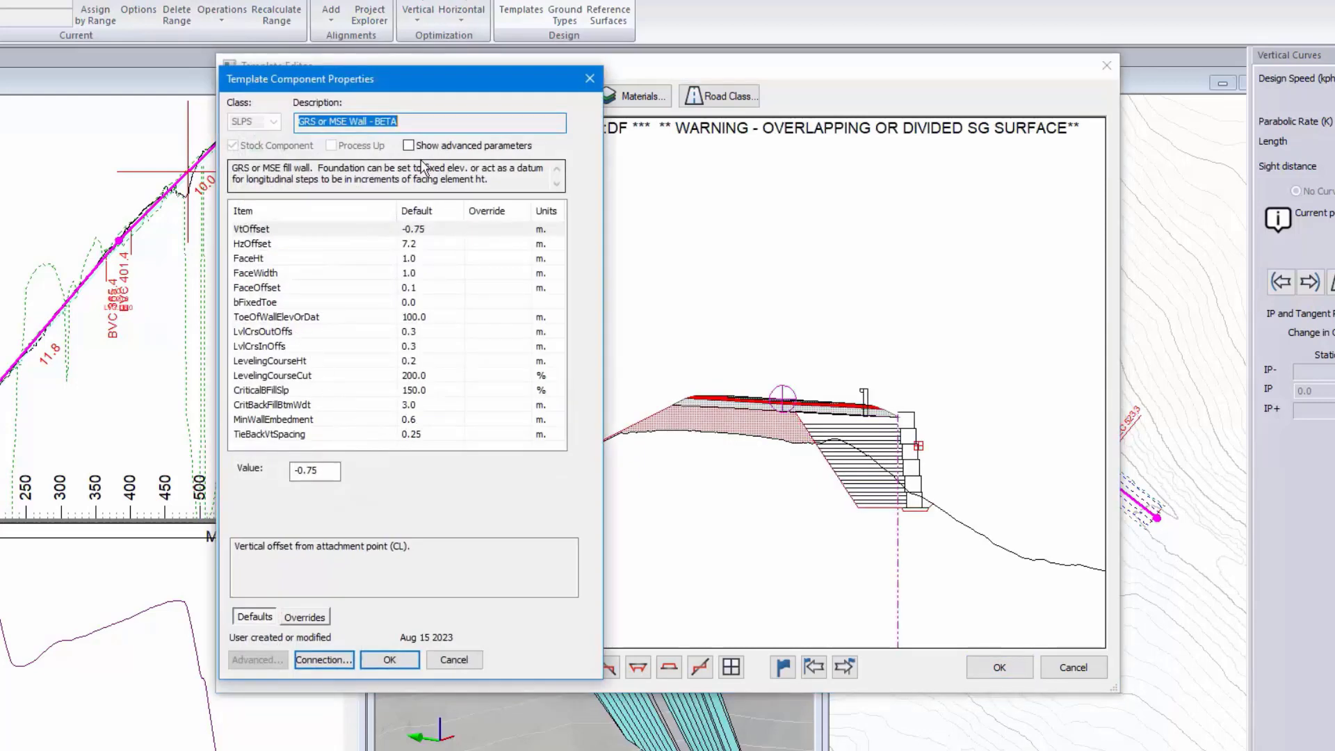
left_click(408, 146)
scroll(411, 403, "down", 2)
left_click(327, 420)
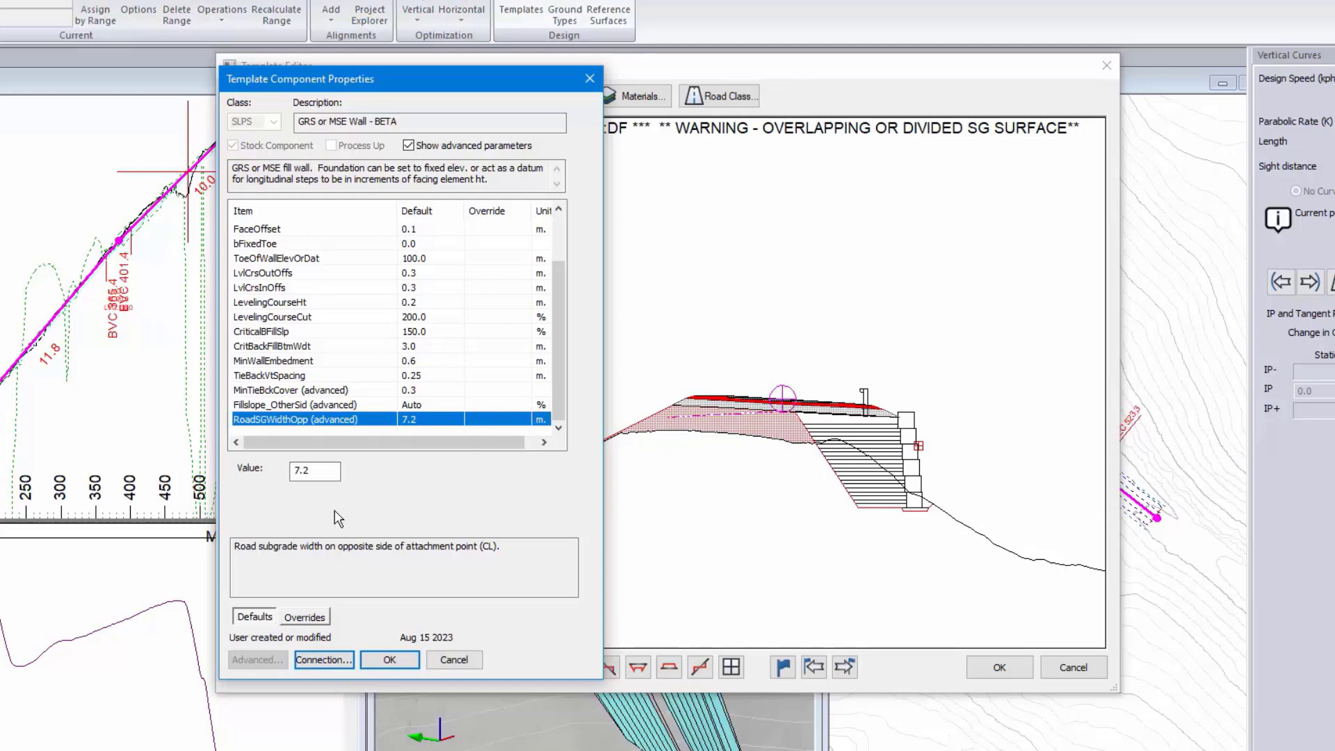
left_click(390, 659)
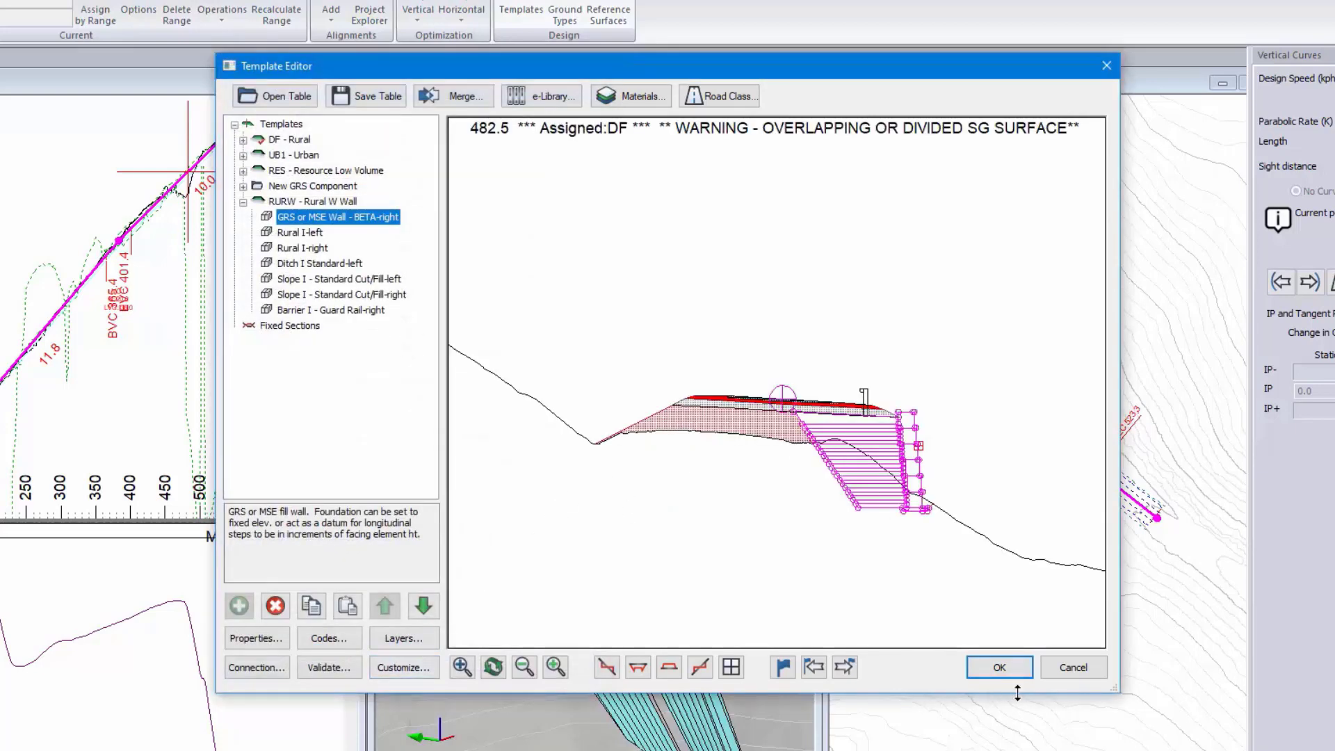
left_click(1016, 669)
Identify the station range for the wall by viewing the sections at 475 and 530 along the plan alignment.
left_click(712, 446)
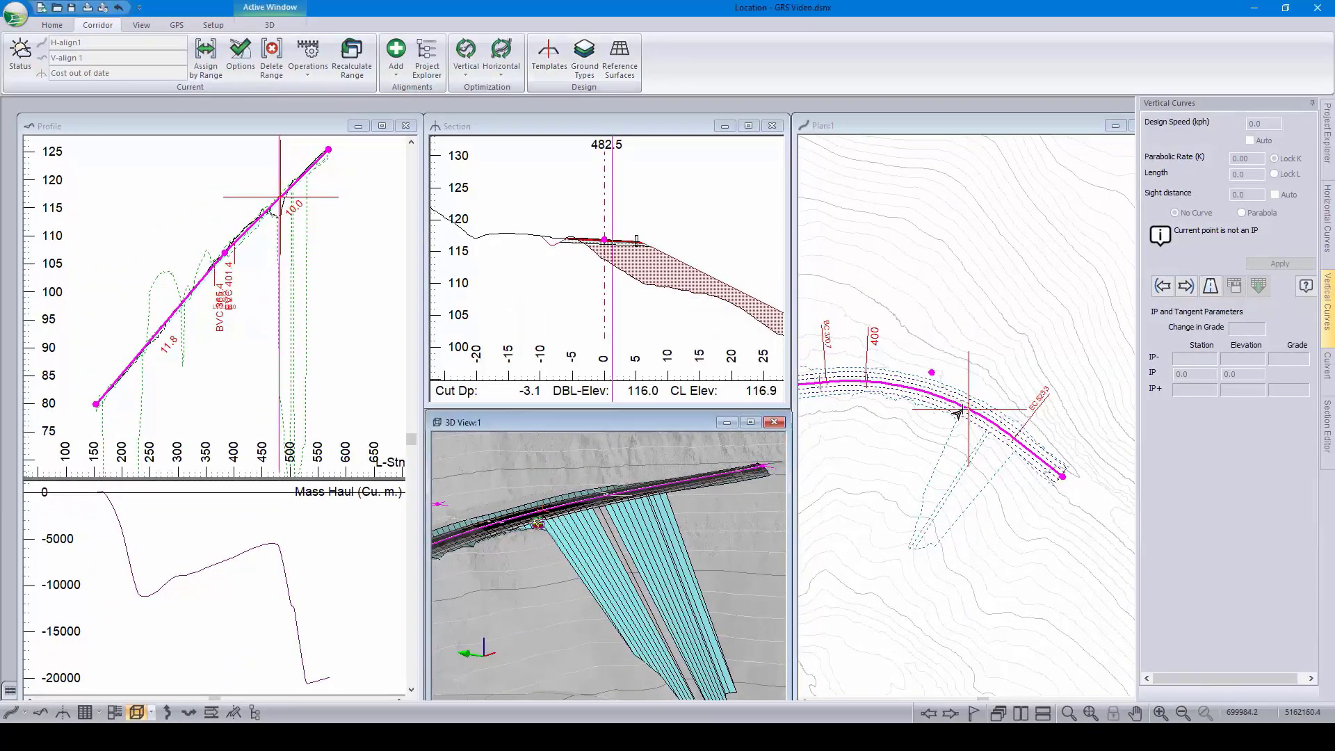
left_click(959, 406)
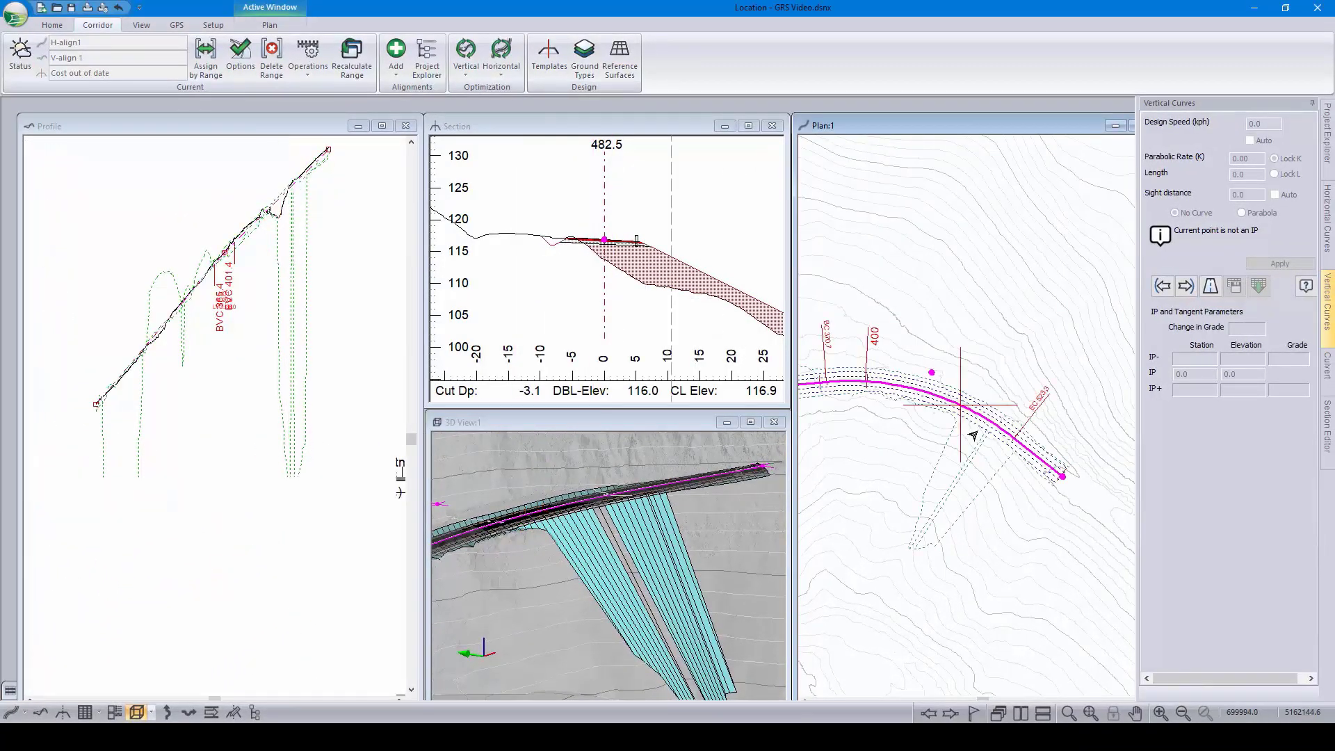
mouse_move(971, 435)
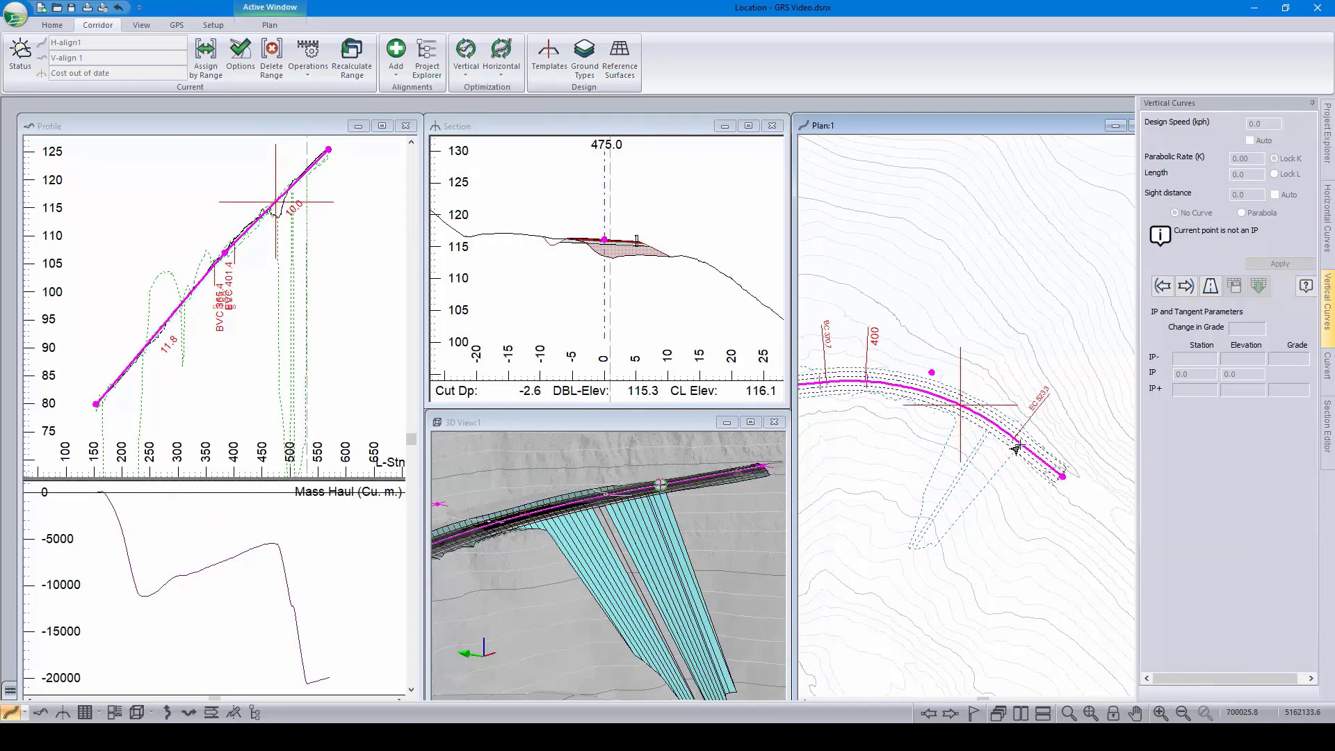
left_click(1018, 444)
mouse_move(1113, 503)
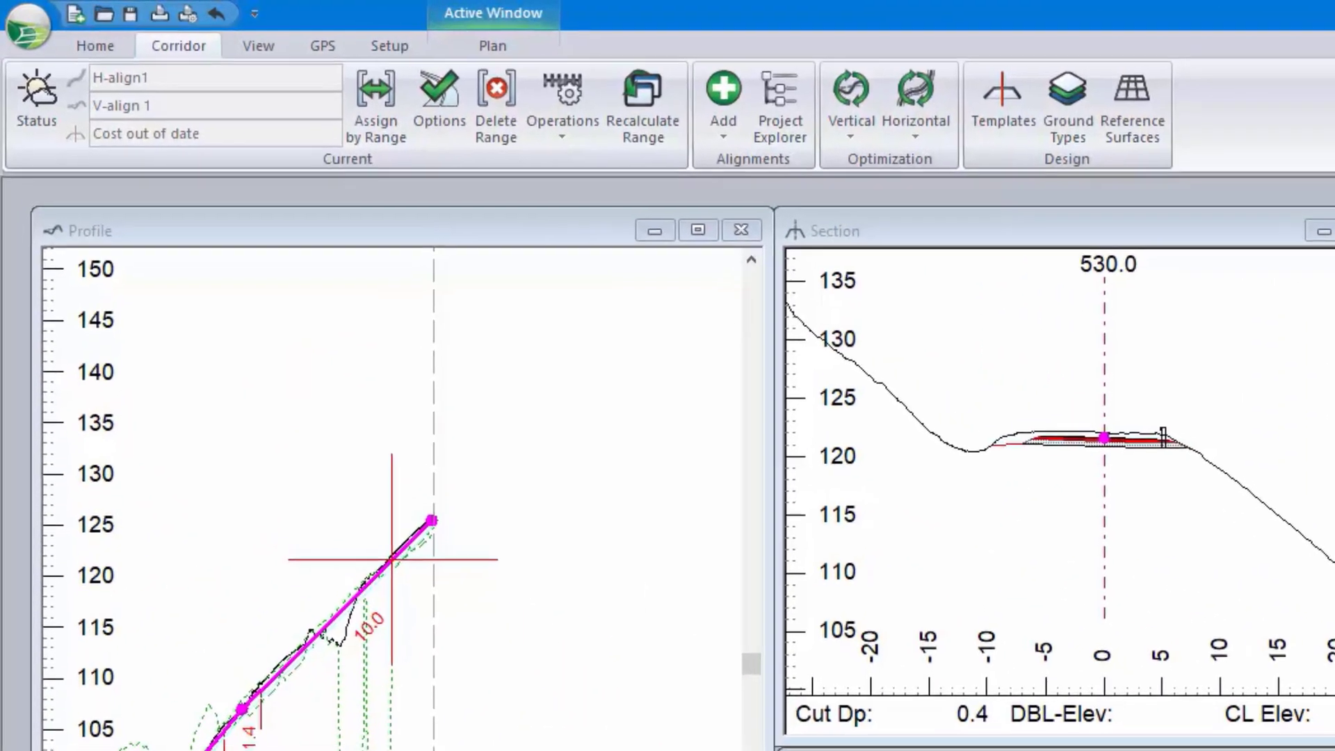
Assign the RURW Rural W Wall template from station 475 to 530 and recalculate all cross sections and corridor surfaces.
left_click(400, 129)
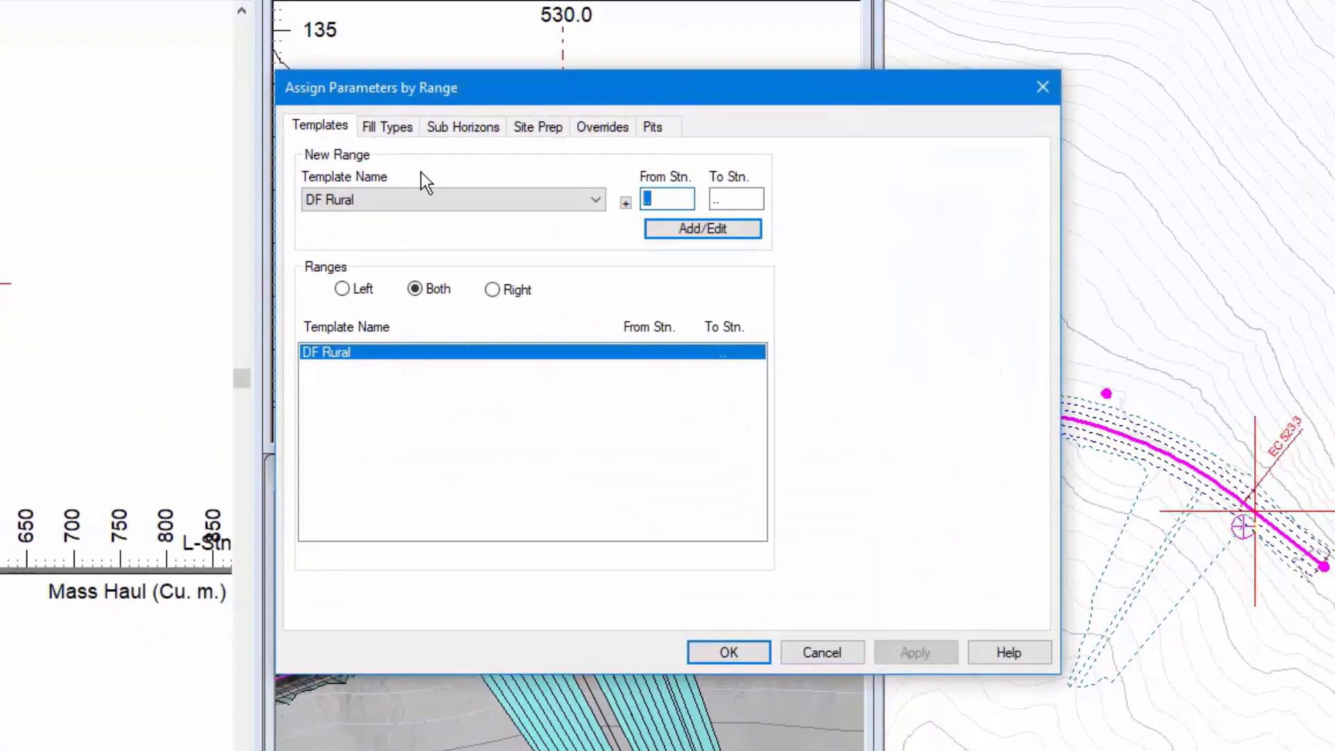
type("475")
double_click(732, 199)
type("530")
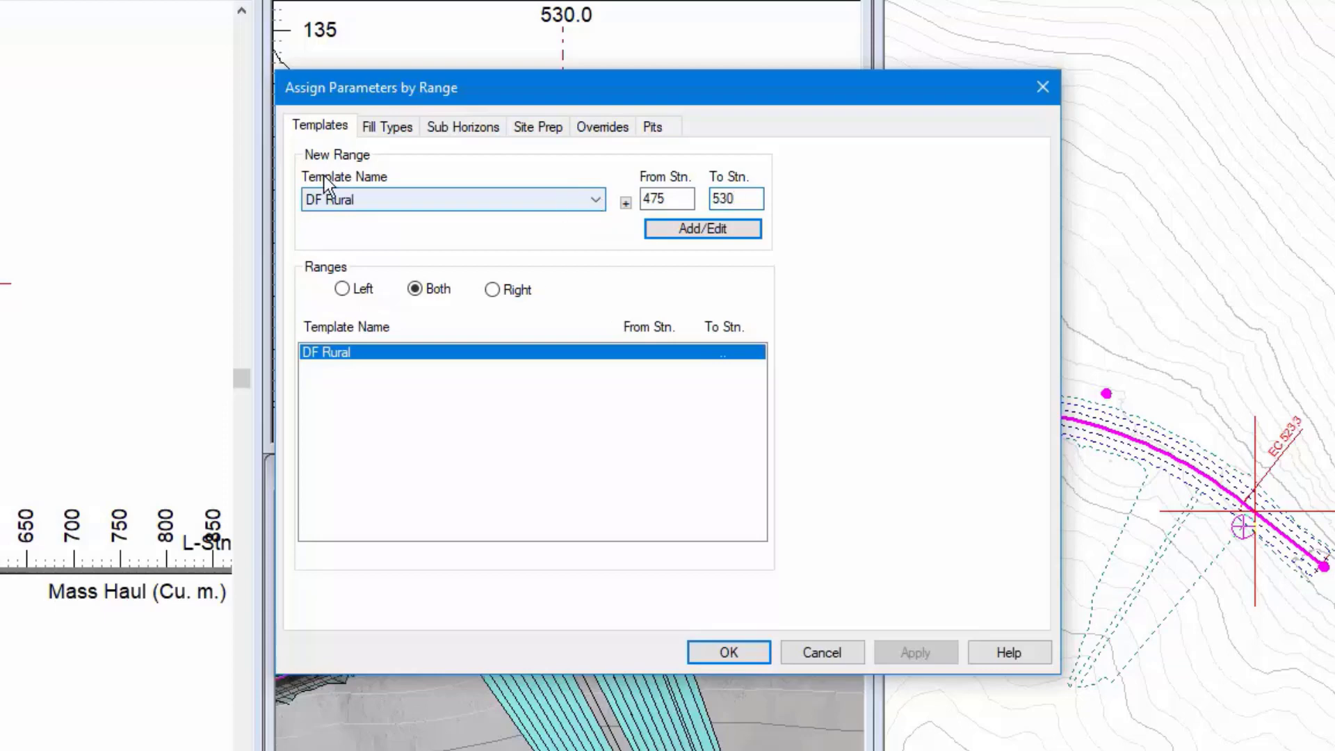
left_click(364, 202)
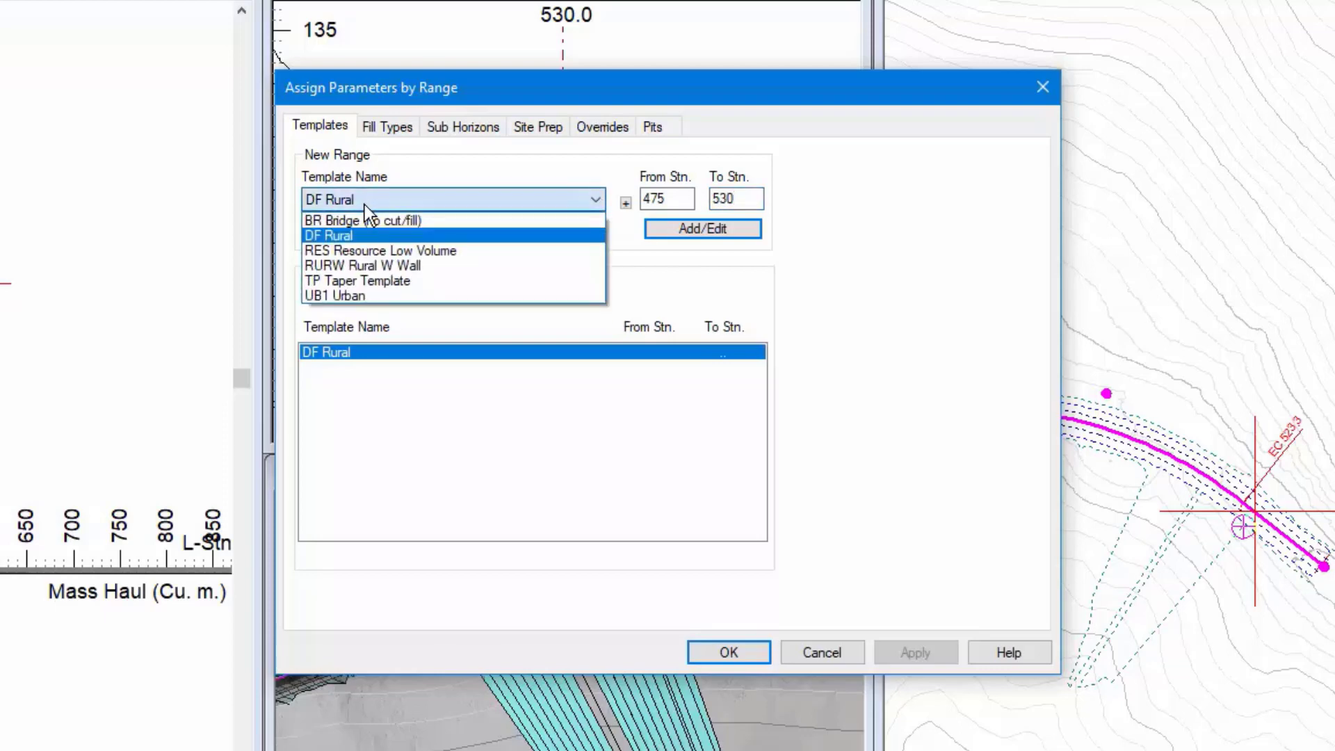
left_click(371, 261)
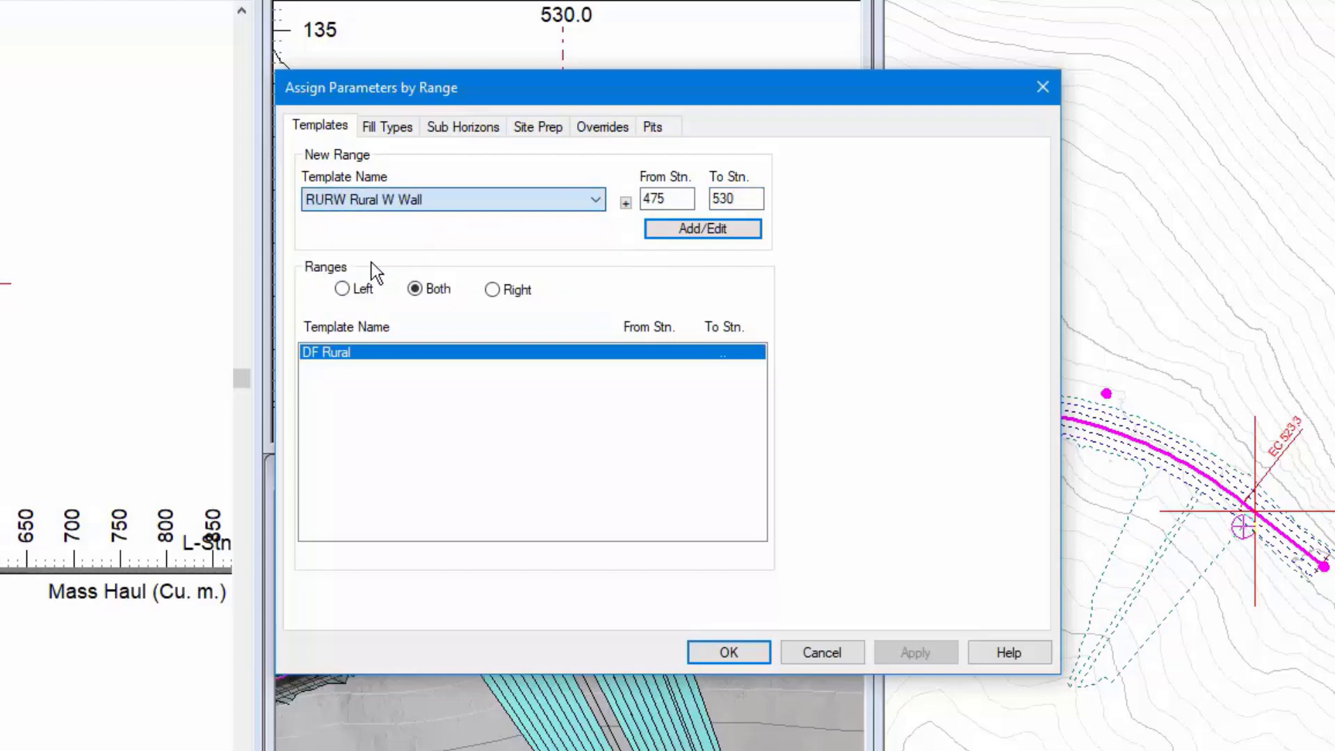
left_click(715, 229)
left_click(733, 655)
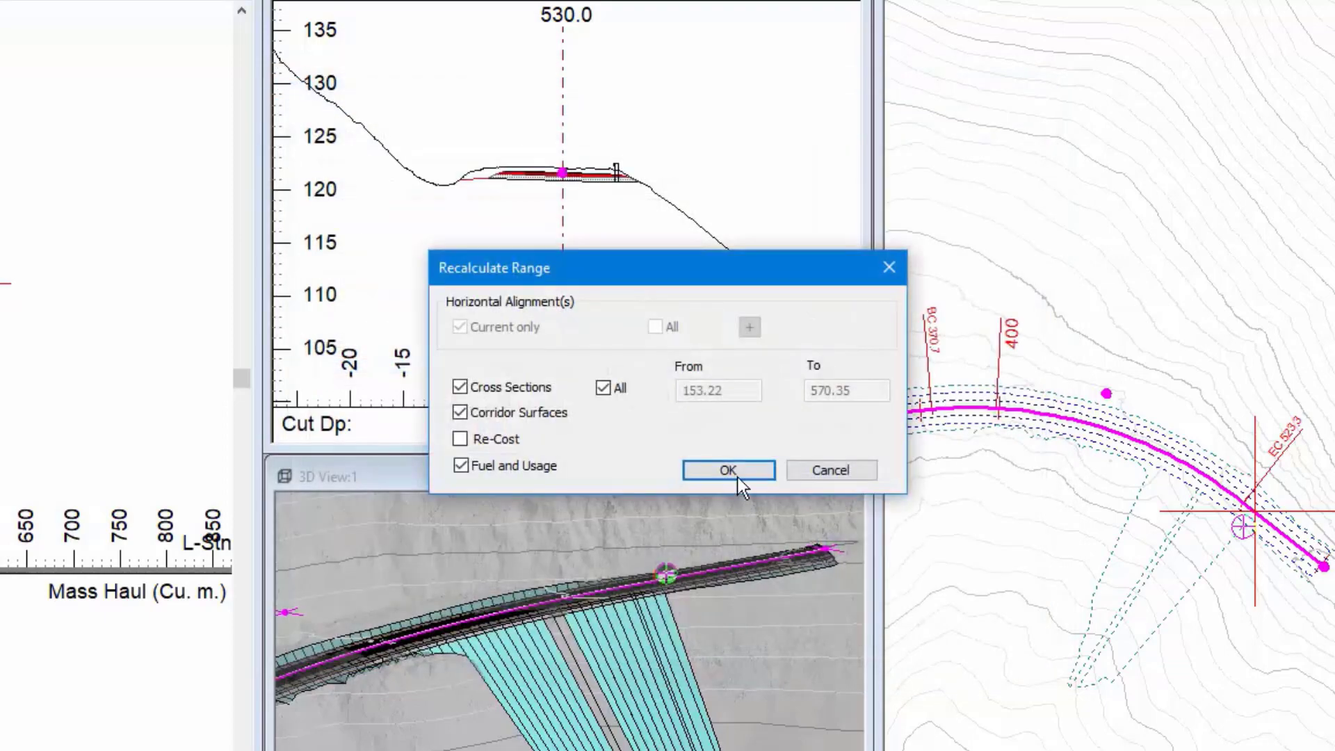
left_click(727, 467)
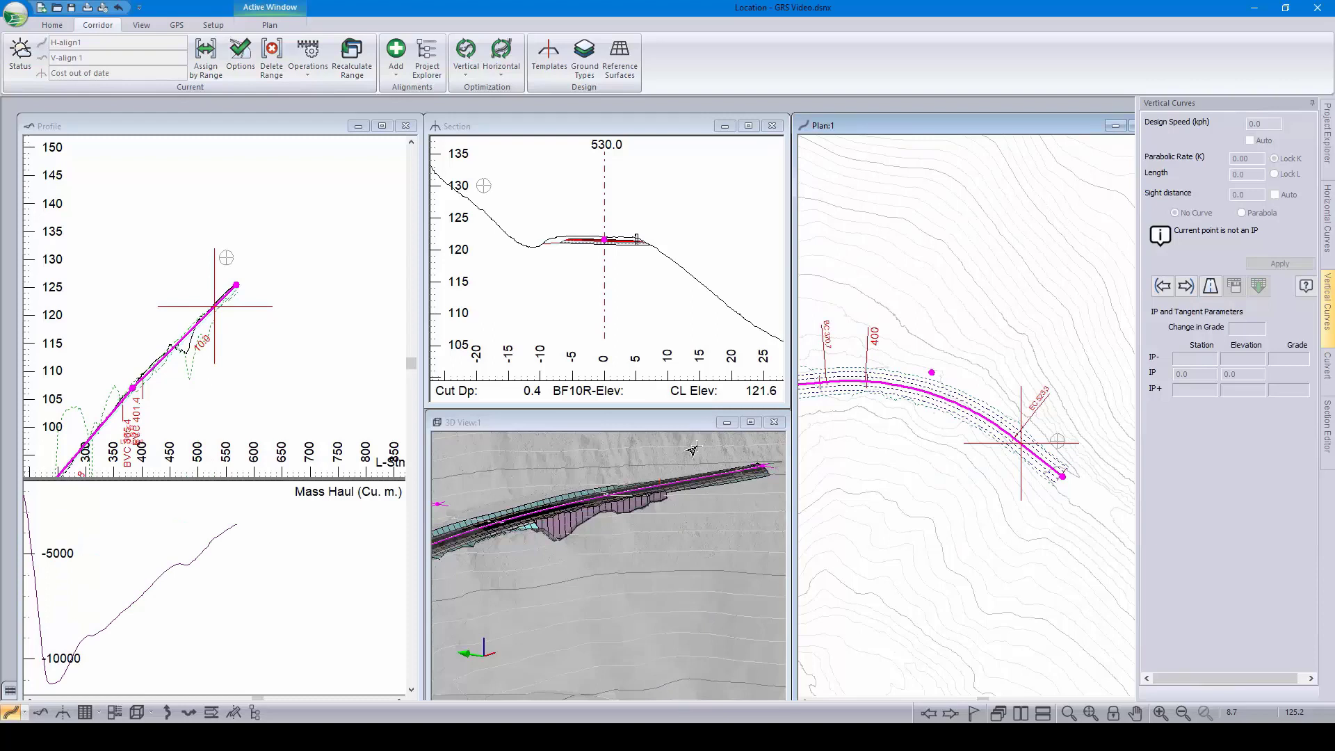
Examine the retaining wall's face and base along the road in the 3D view, from one end to the other.
mouse_move(693, 450)
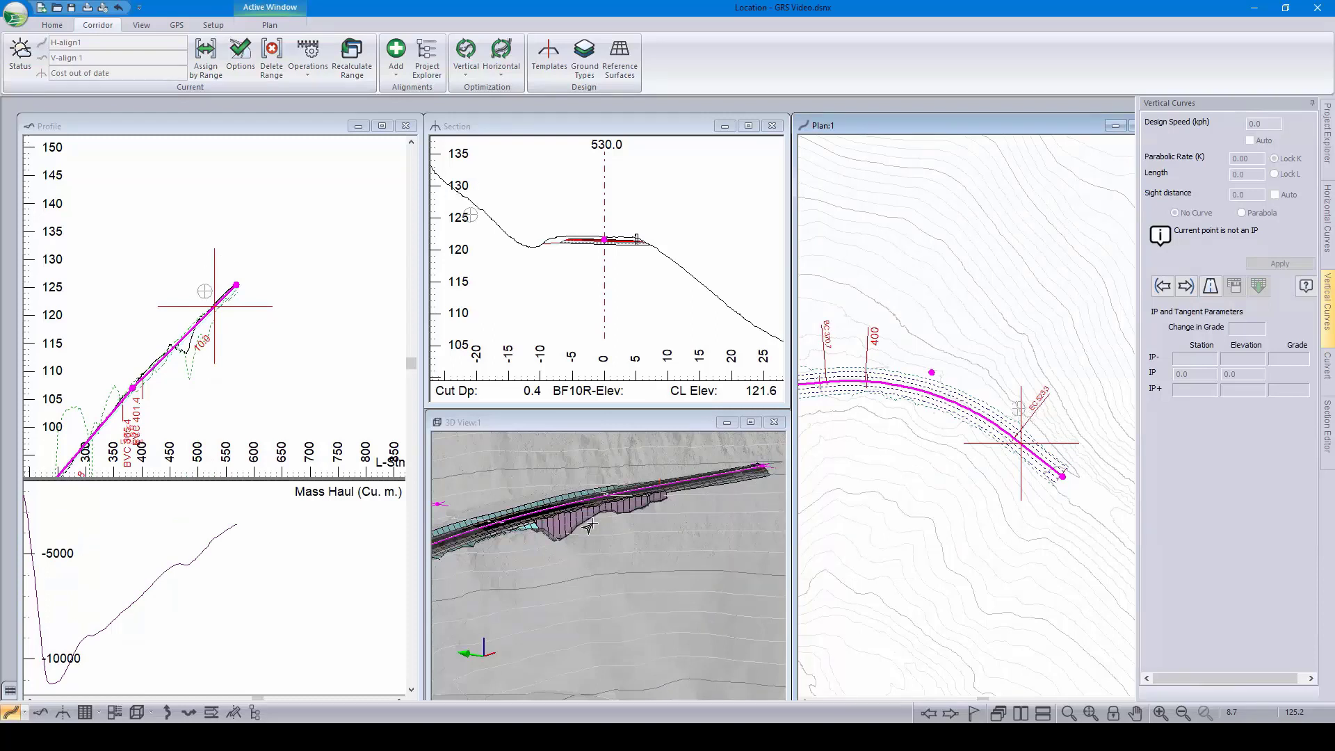
mouse_move(574, 524)
scroll(574, 524, "up", 5)
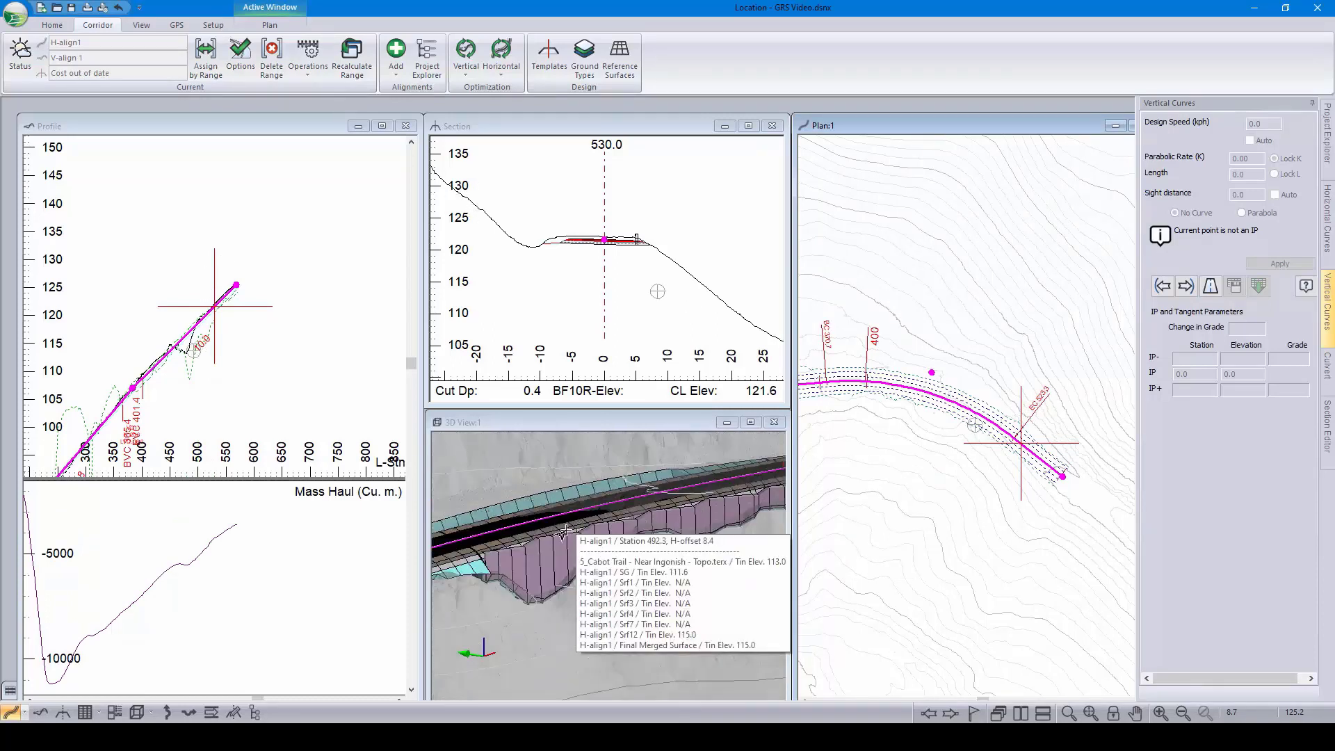
mouse_move(499, 586)
left_mouse_down()
mouse_move(472, 584)
mouse_move(498, 576)
left_mouse_up()
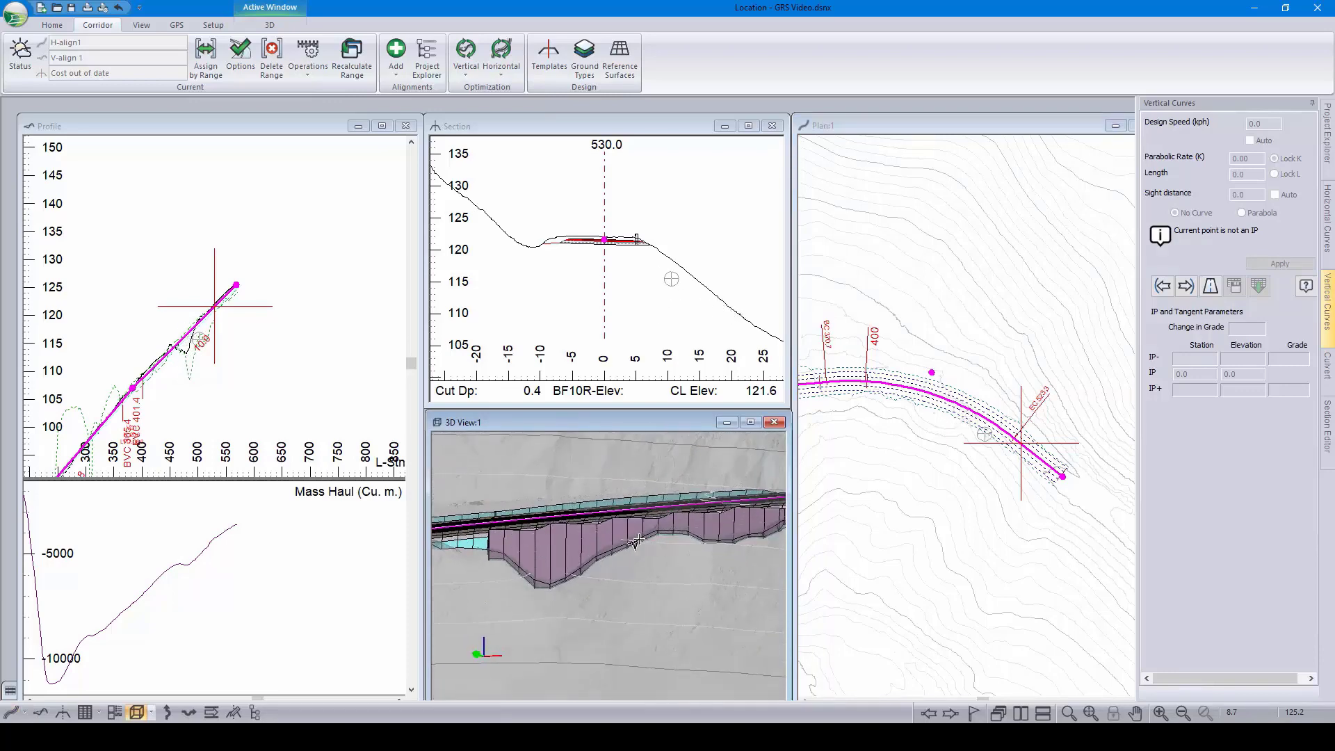
middle_click_drag(596, 601, 538, 626)
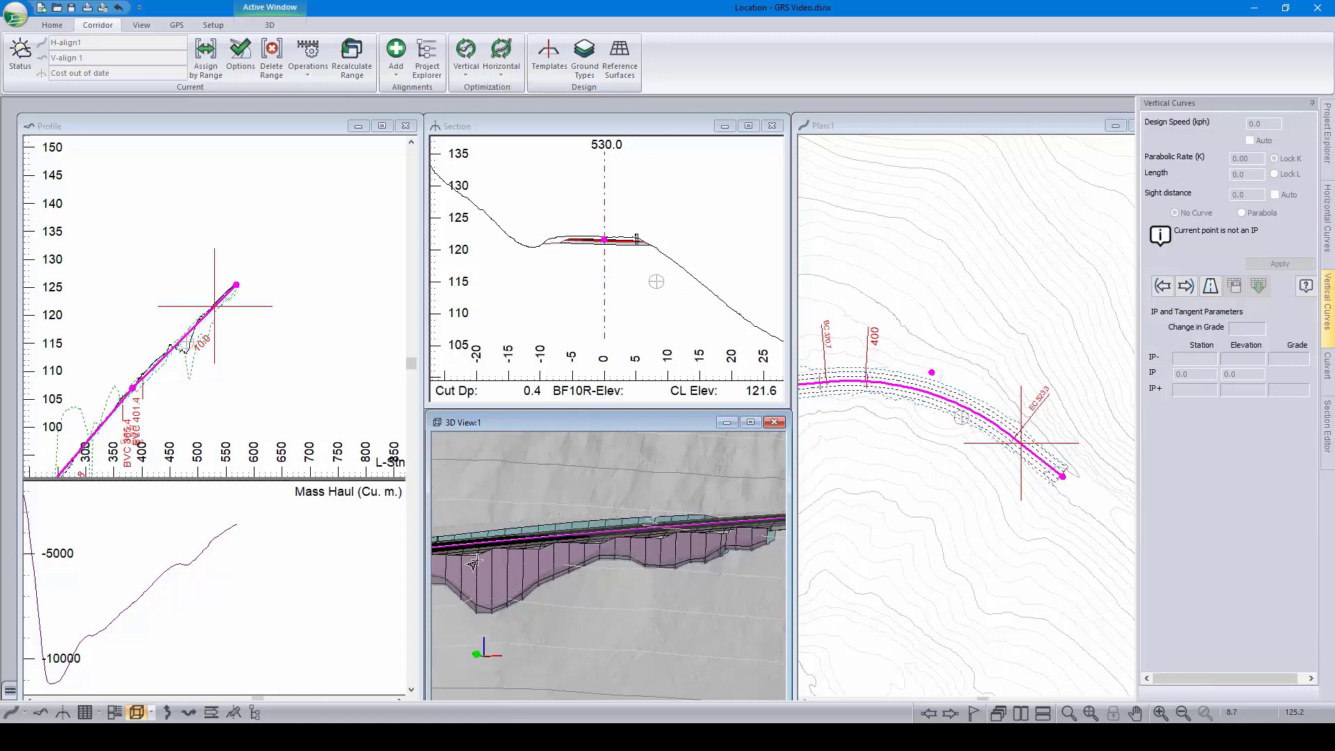
mouse_move(758, 534)
mouse_move(620, 566)
left_mouse_down()
mouse_move(654, 569)
mouse_move(557, 581)
mouse_move(590, 575)
mouse_move(568, 562)
mouse_move(528, 582)
mouse_move(627, 577)
left_mouse_up()
scroll(704, 634, "up", 5)
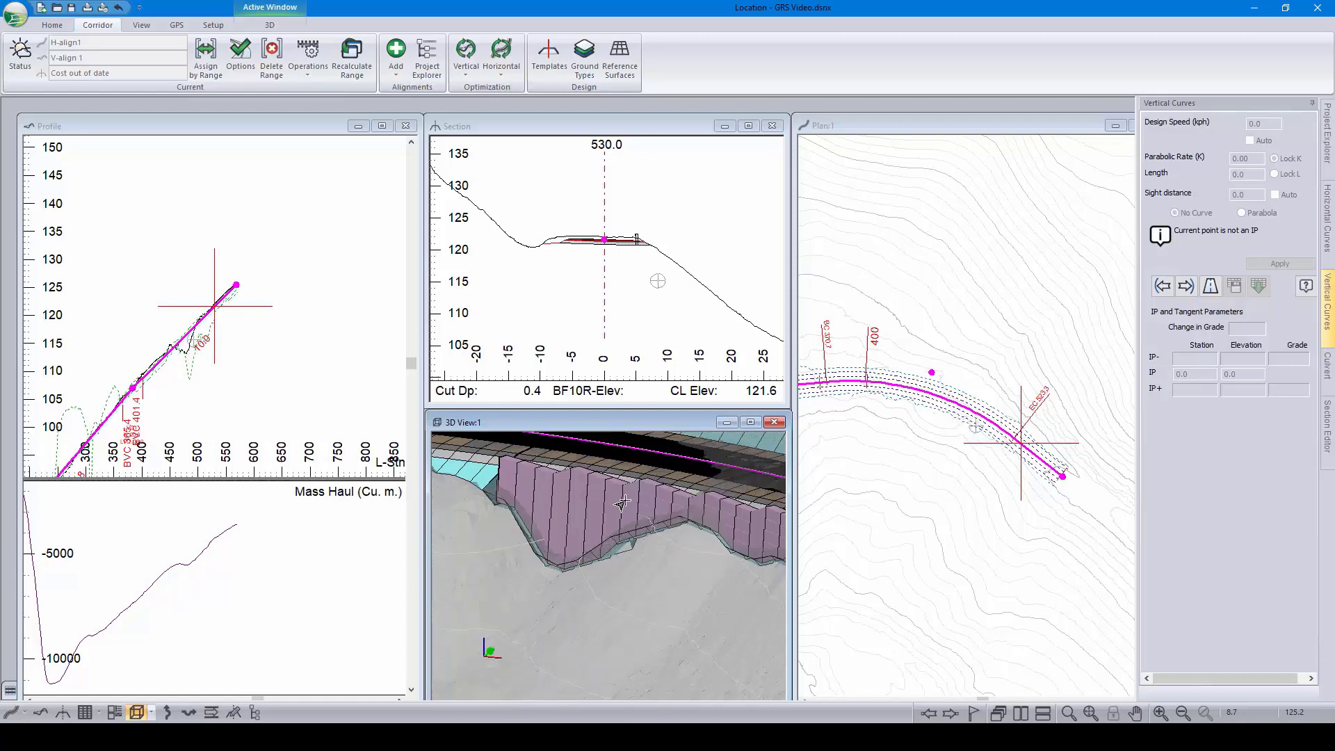
left_click_drag(620, 535, 559, 525)
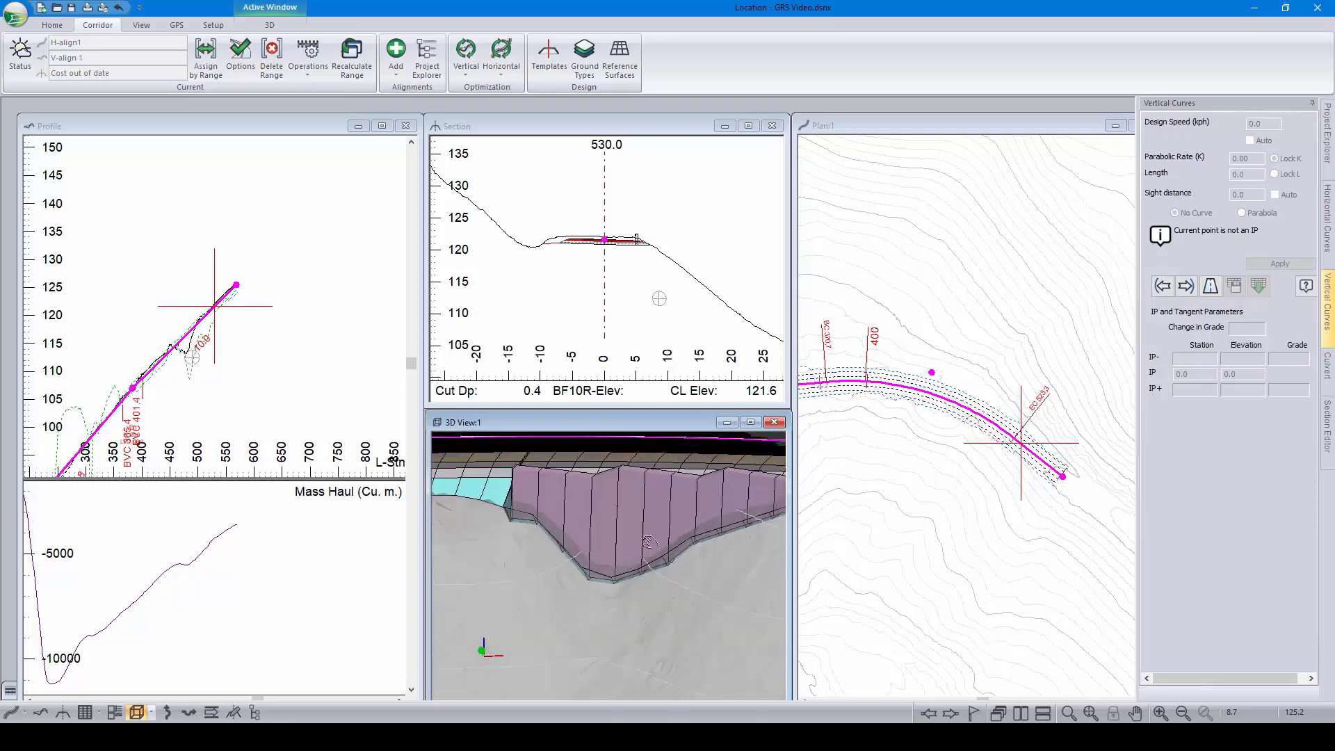
middle_click_drag(650, 542, 573, 546)
middle_click_drag(689, 536, 572, 544)
scroll(616, 544, "down", 2)
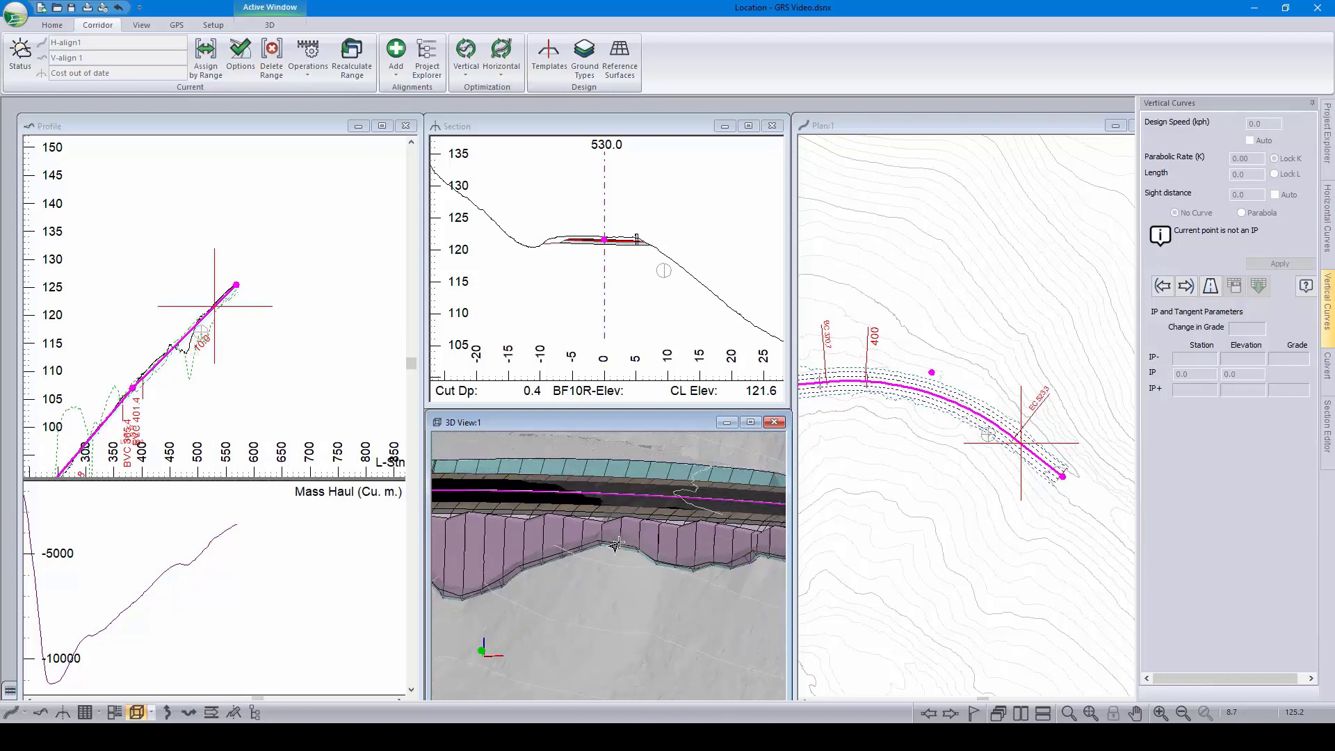
scroll(617, 544, "down", 3)
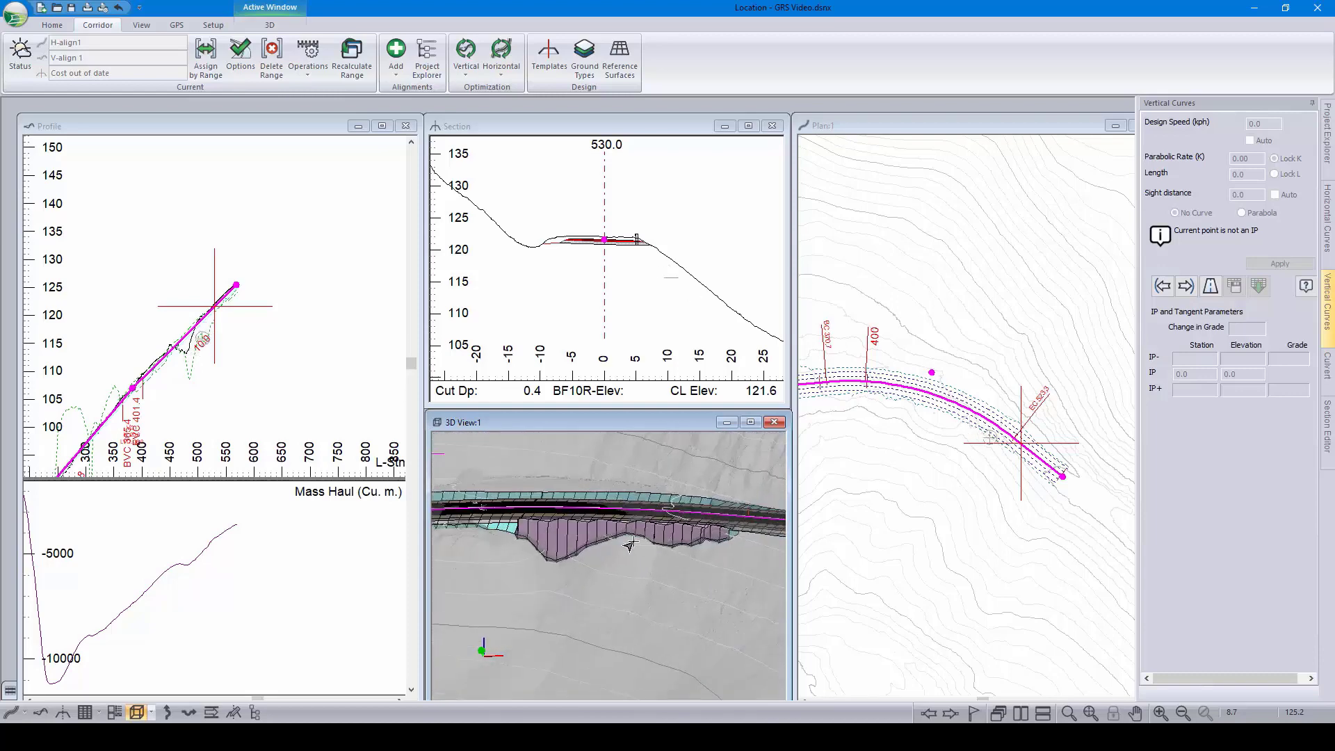
View the wall's cross sections at stations 497.5 and 495, and inspect the wall toe and leveling course up close.
left_click(617, 513)
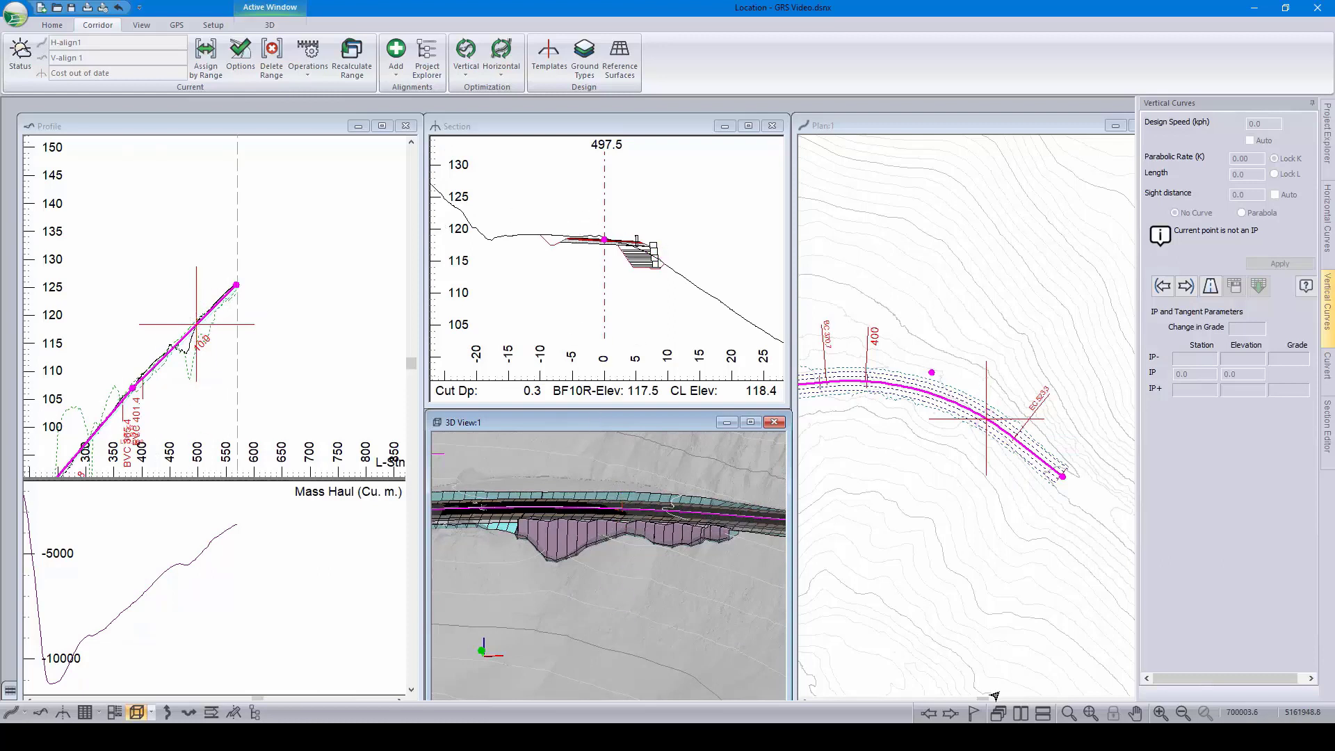
left_click(928, 713)
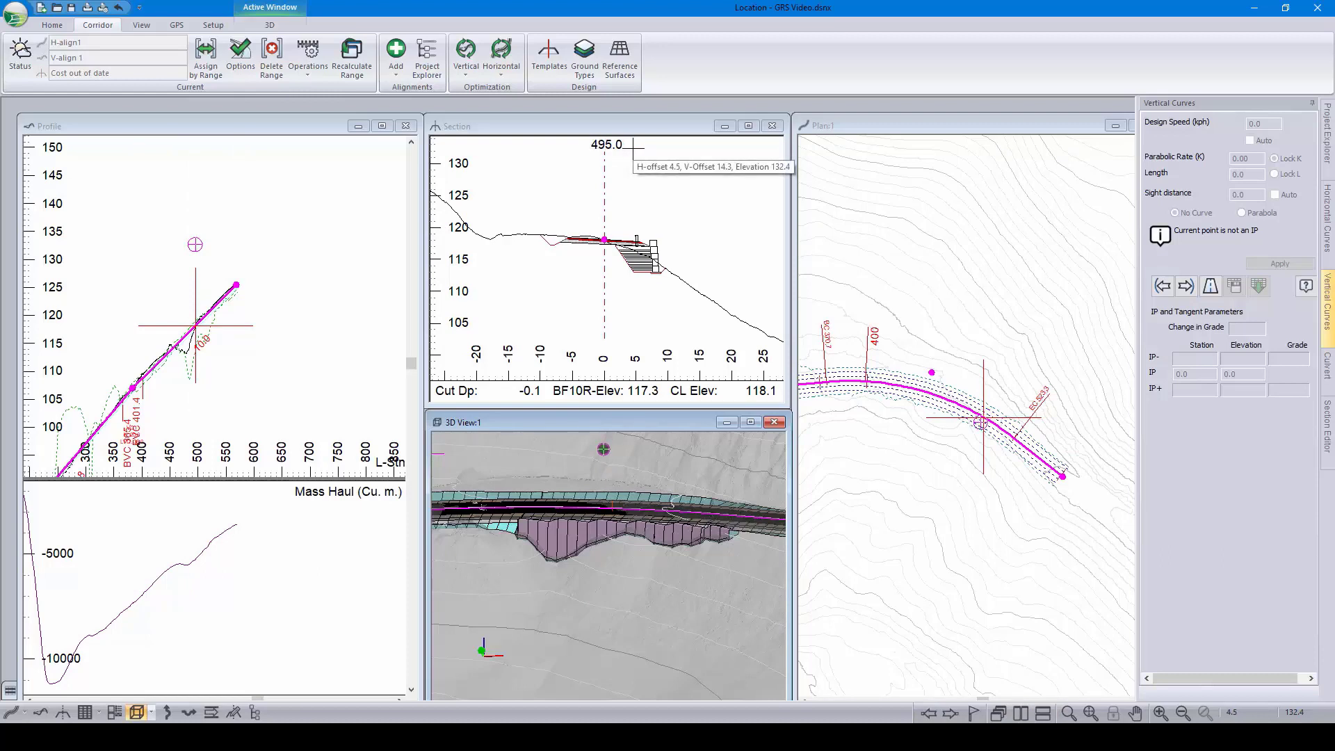
scroll(656, 275, "up", 2)
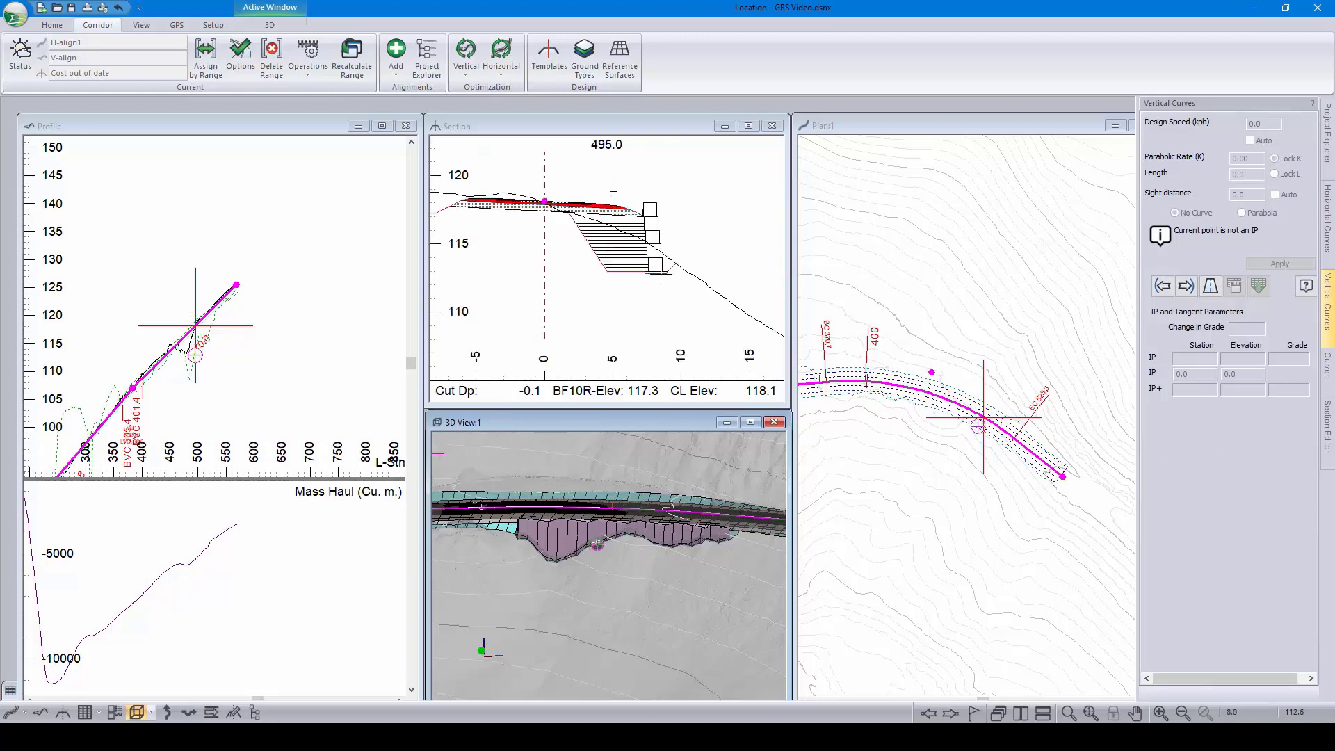
scroll(661, 273, "up", 1)
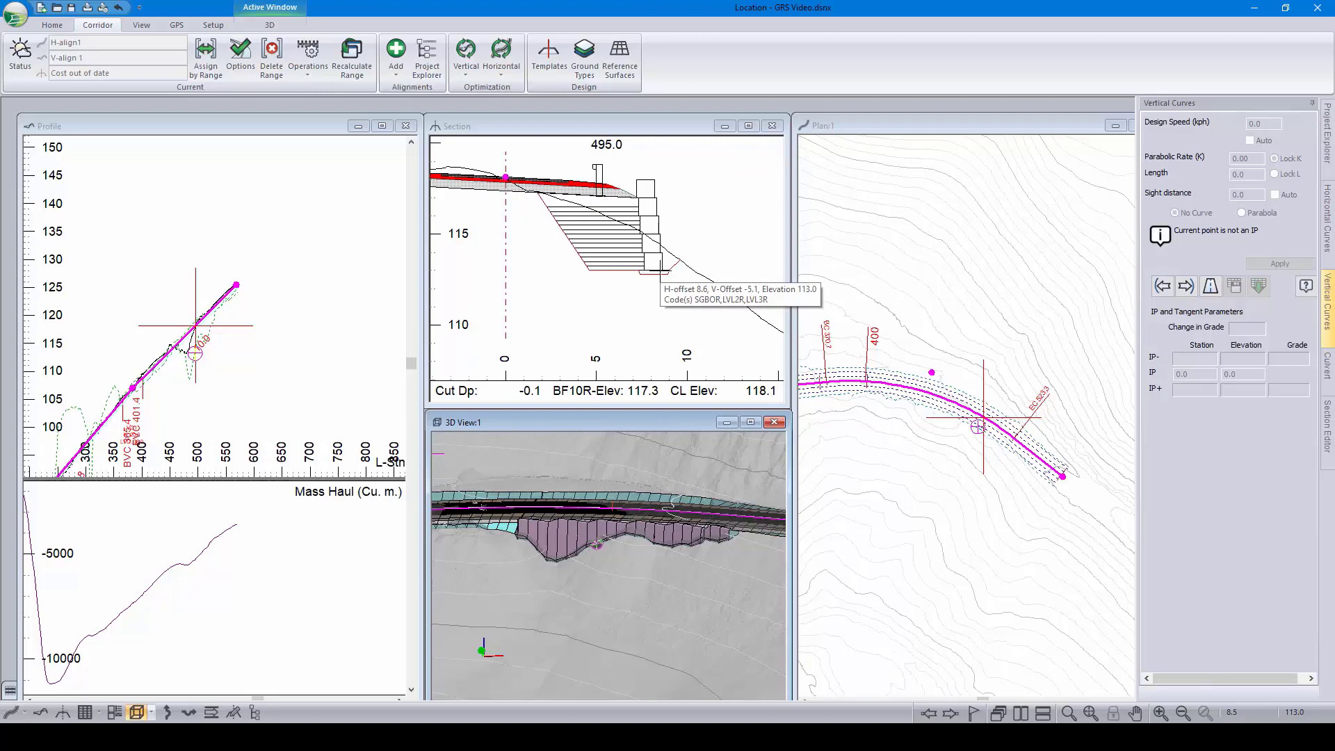
Inspect the cross sections at stations 525 and 530.1 to check the end of the wall.
left_click(1012, 442)
scroll(1014, 455, "up", 1)
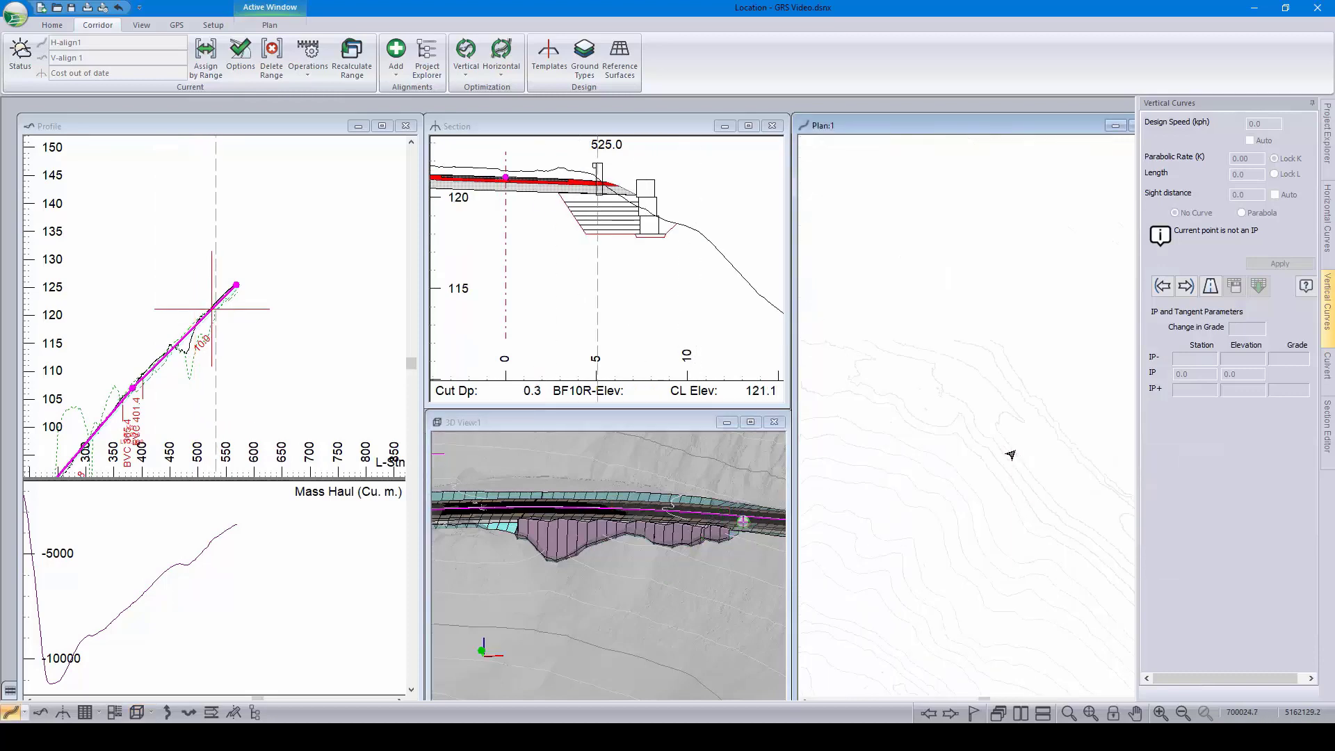
middle_click_drag(724, 526, 670, 540)
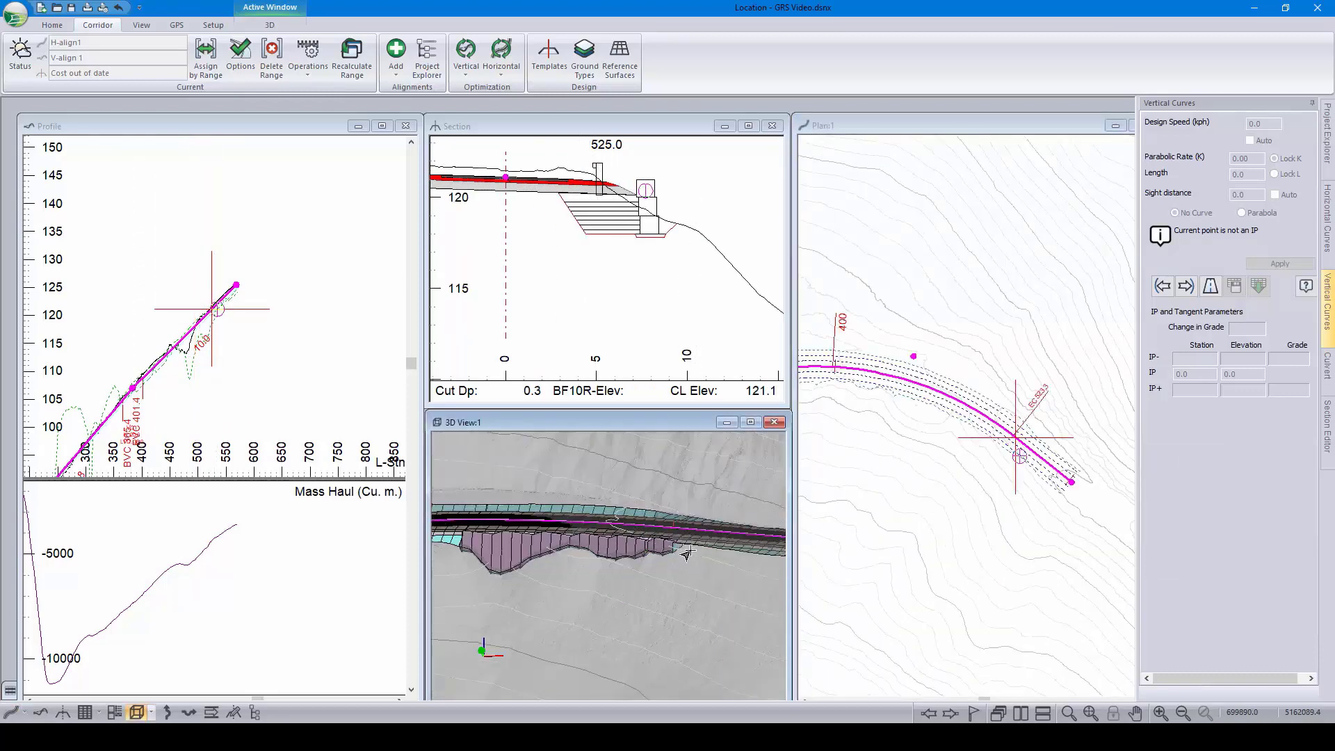
left_click(684, 552)
mouse_move(774, 349)
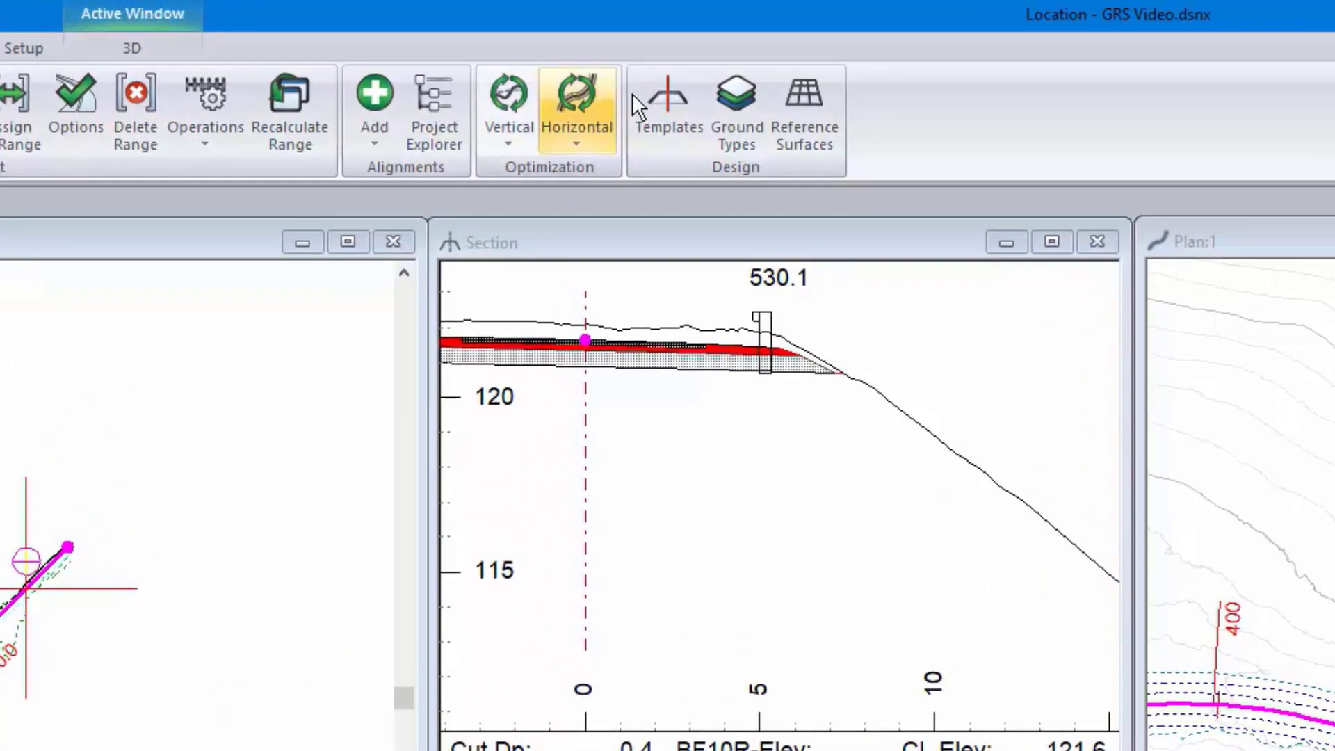
Duplicate the RURW - Rural W Wall template in the Template Editor.
left_click(656, 94)
left_click(323, 420)
right_click(317, 424)
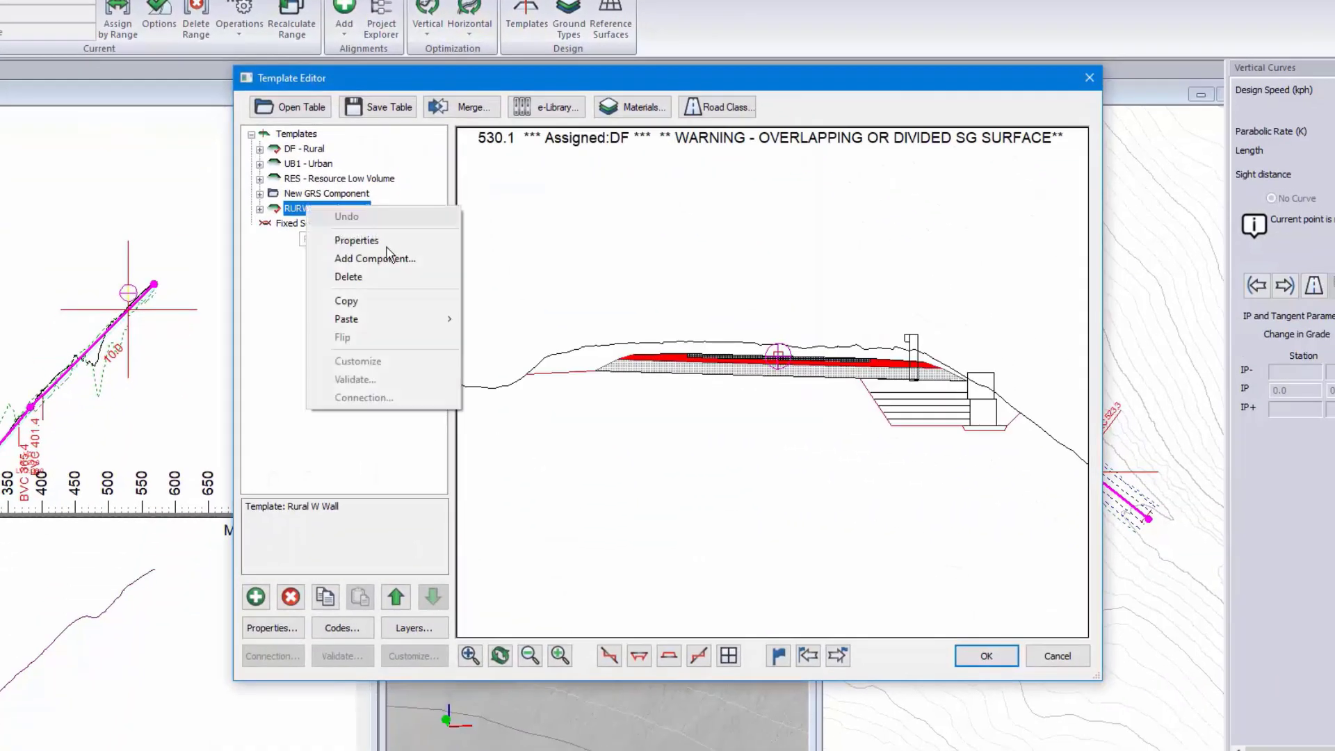
left_click(370, 301)
right_click(339, 209)
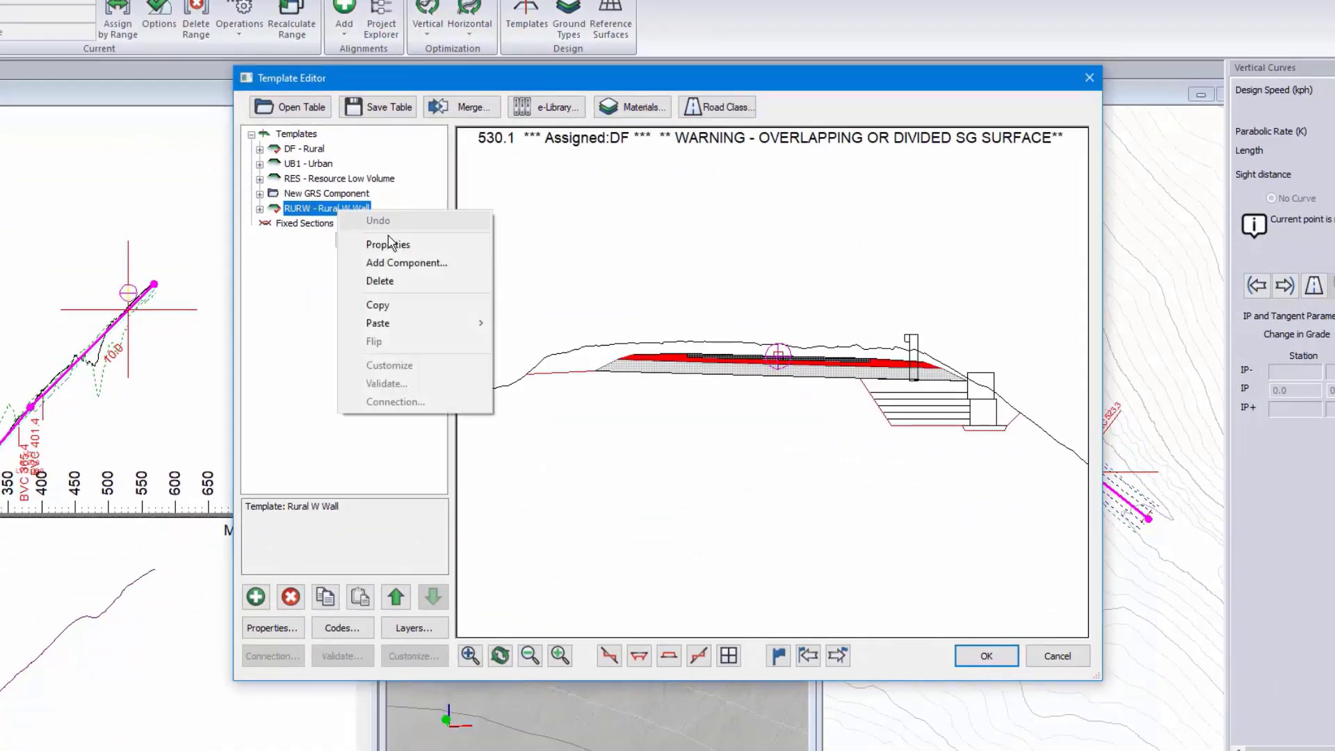
mouse_move(459, 323)
left_click(521, 338)
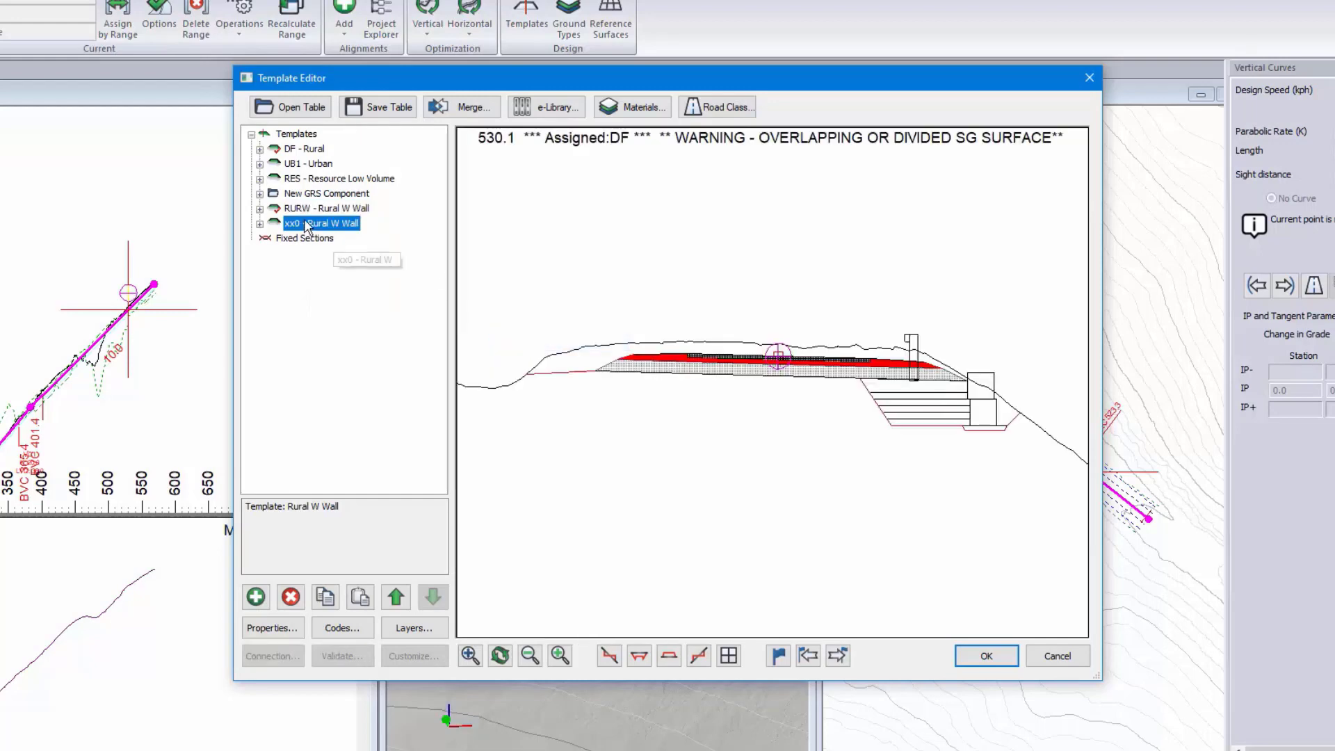
Rename the duplicated rural wall template to RWFT with the description "Rural W Wall Fixed Toe".
right_click(306, 224)
left_click(354, 258)
left_click(643, 297)
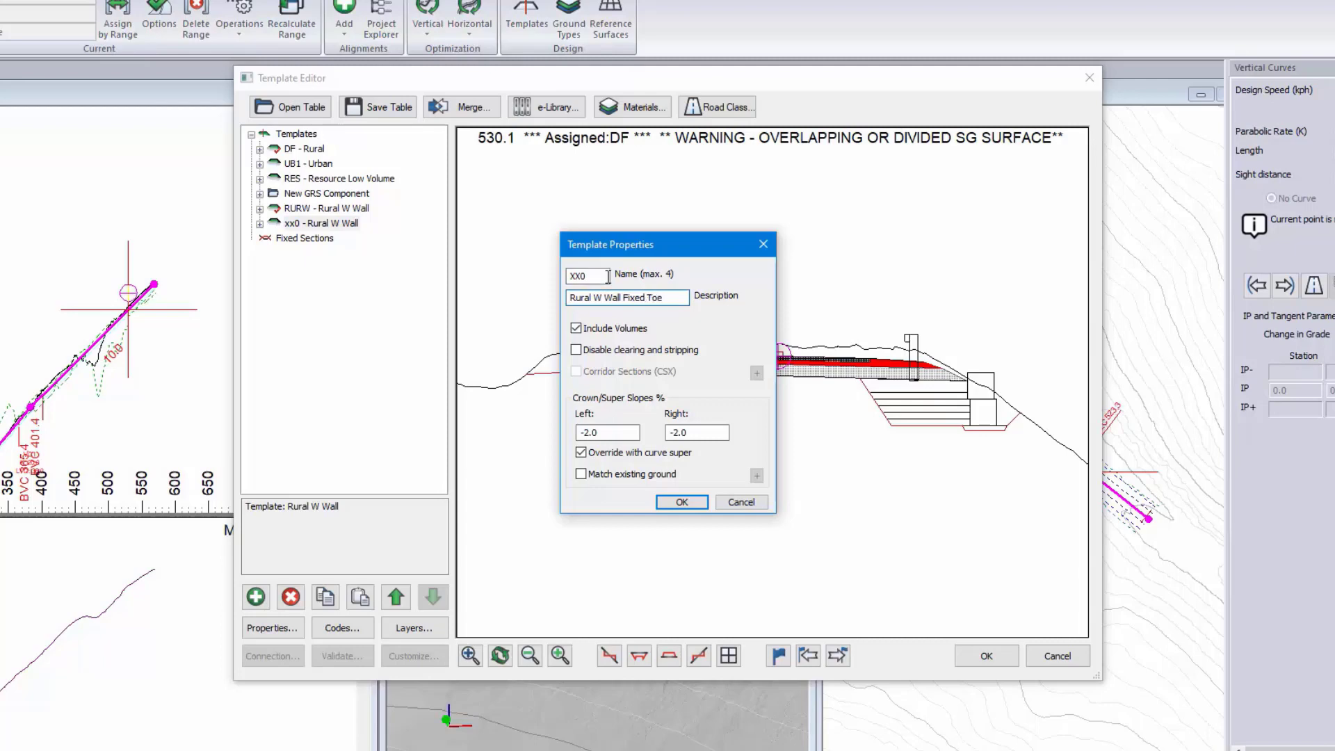
left_click_drag(608, 276, 467, 277)
left_click(679, 501)
Set ToeOfWallElevOrDat to 113 m for the GRS or MSE Wall component of the RWFT template.
left_click(259, 223)
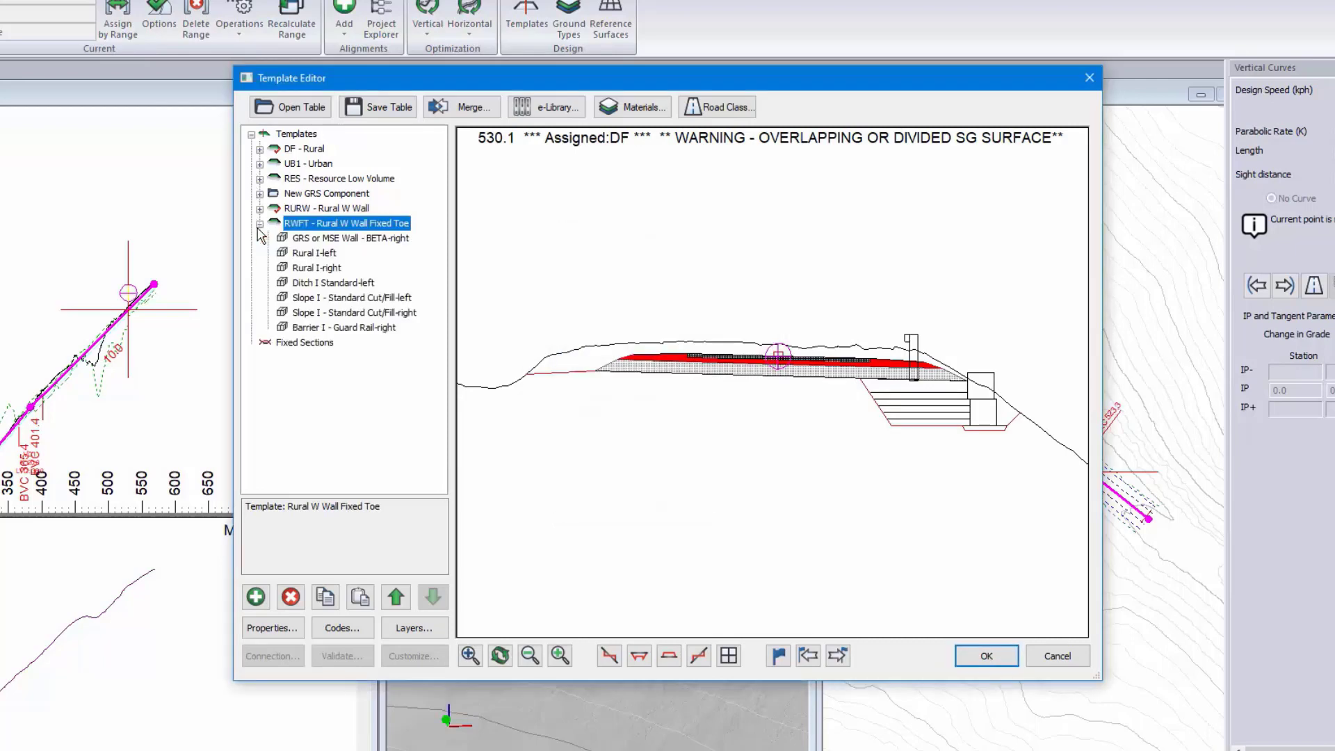
left_click(345, 239)
right_click(342, 238)
left_click(389, 276)
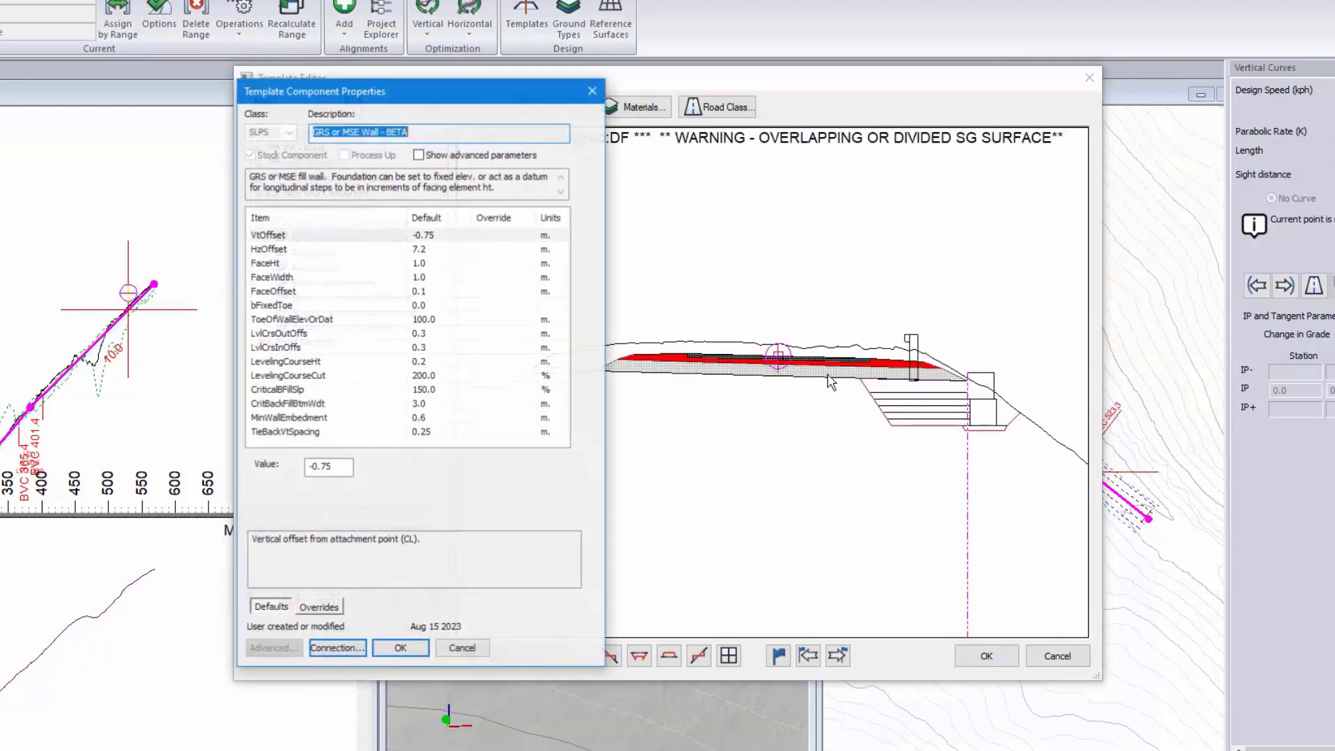
left_click(427, 322)
left_click_drag(333, 466, 308, 469)
type("113")
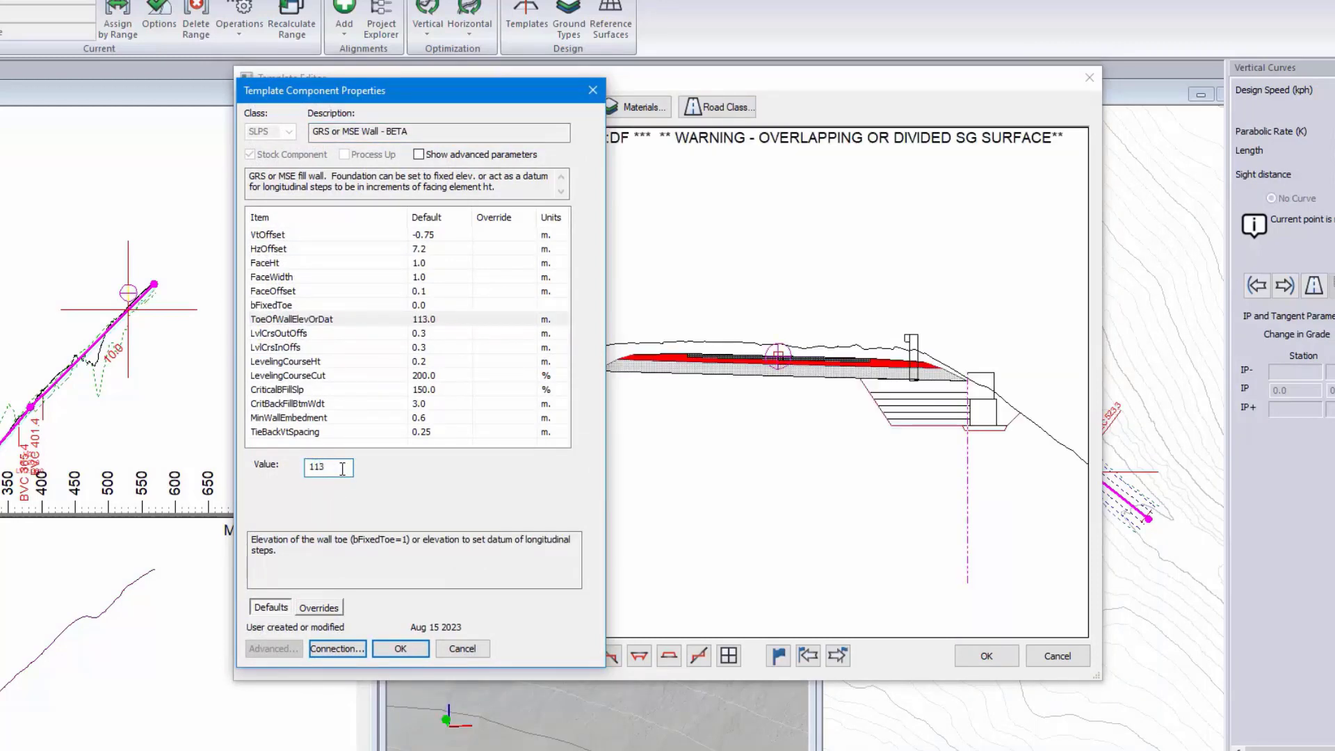
Set the wall component's bFixedToe parameter to 1 and accept the template changes.
left_click(425, 307)
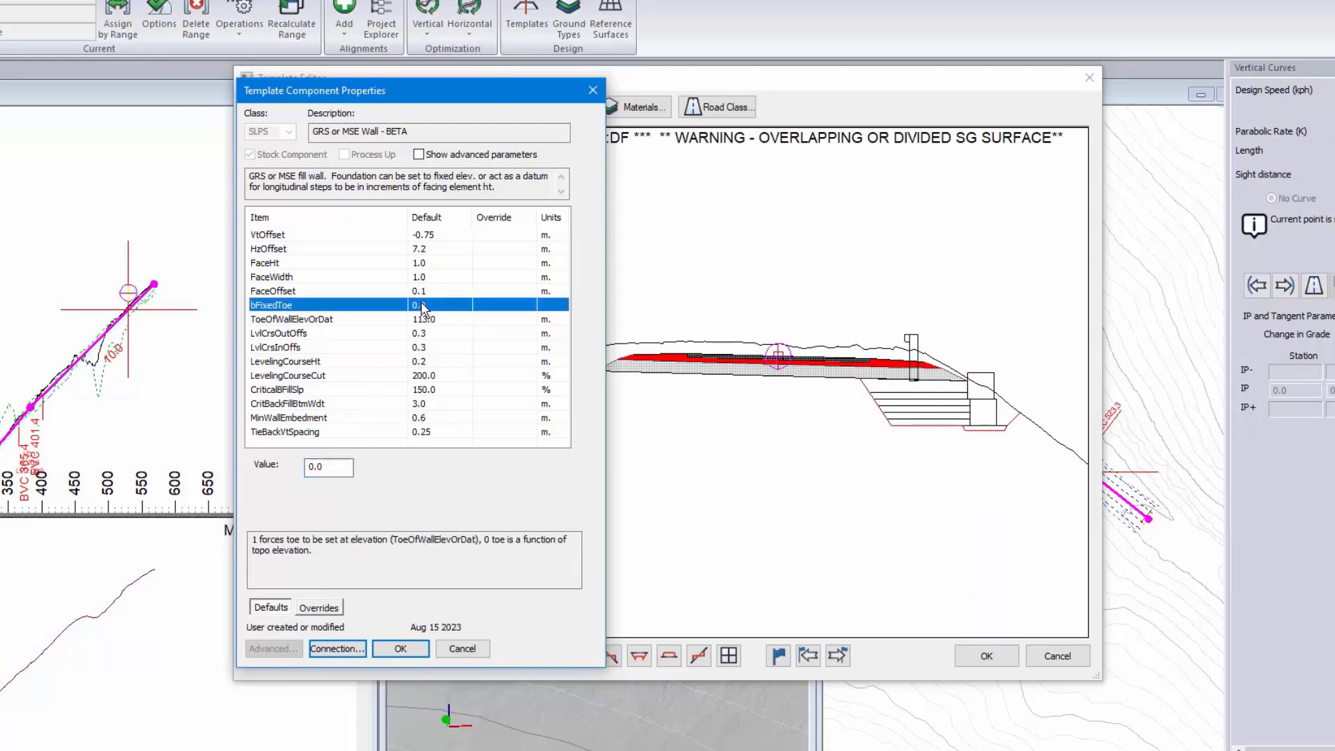
left_click_drag(327, 467, 218, 467)
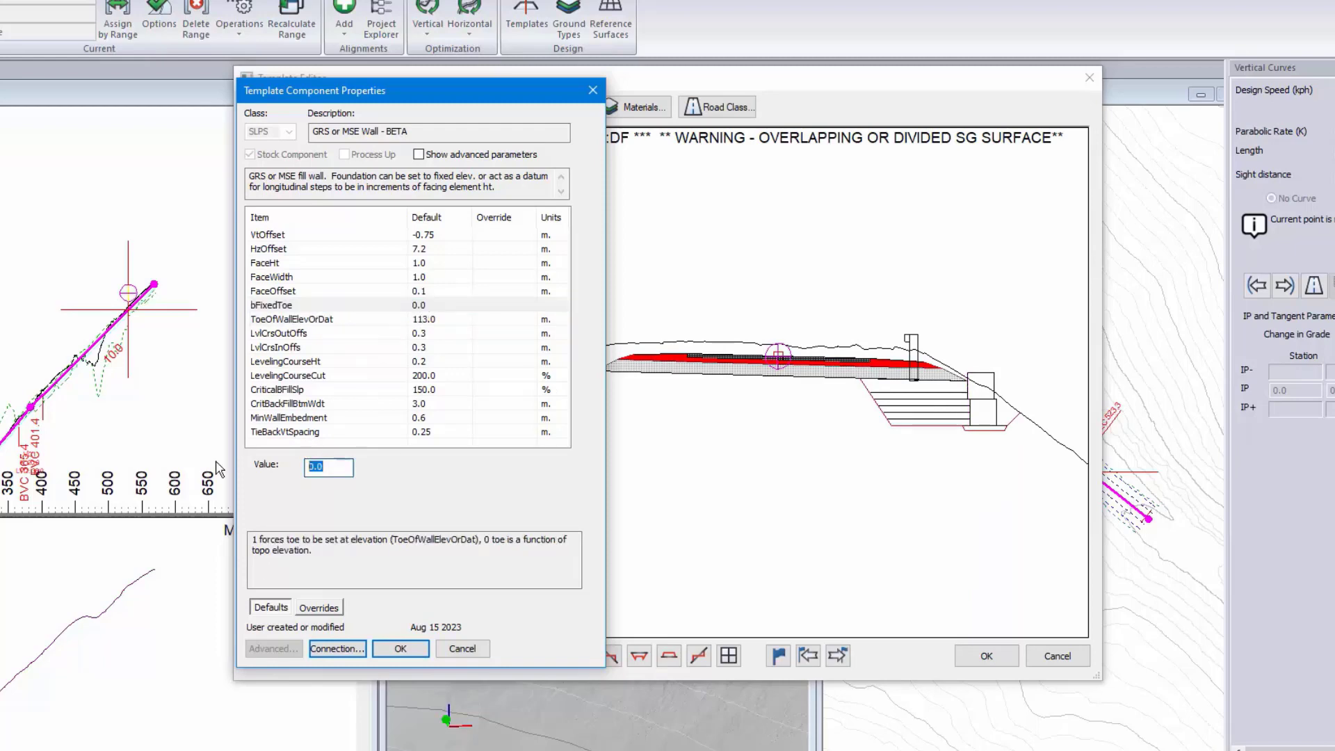
type("1")
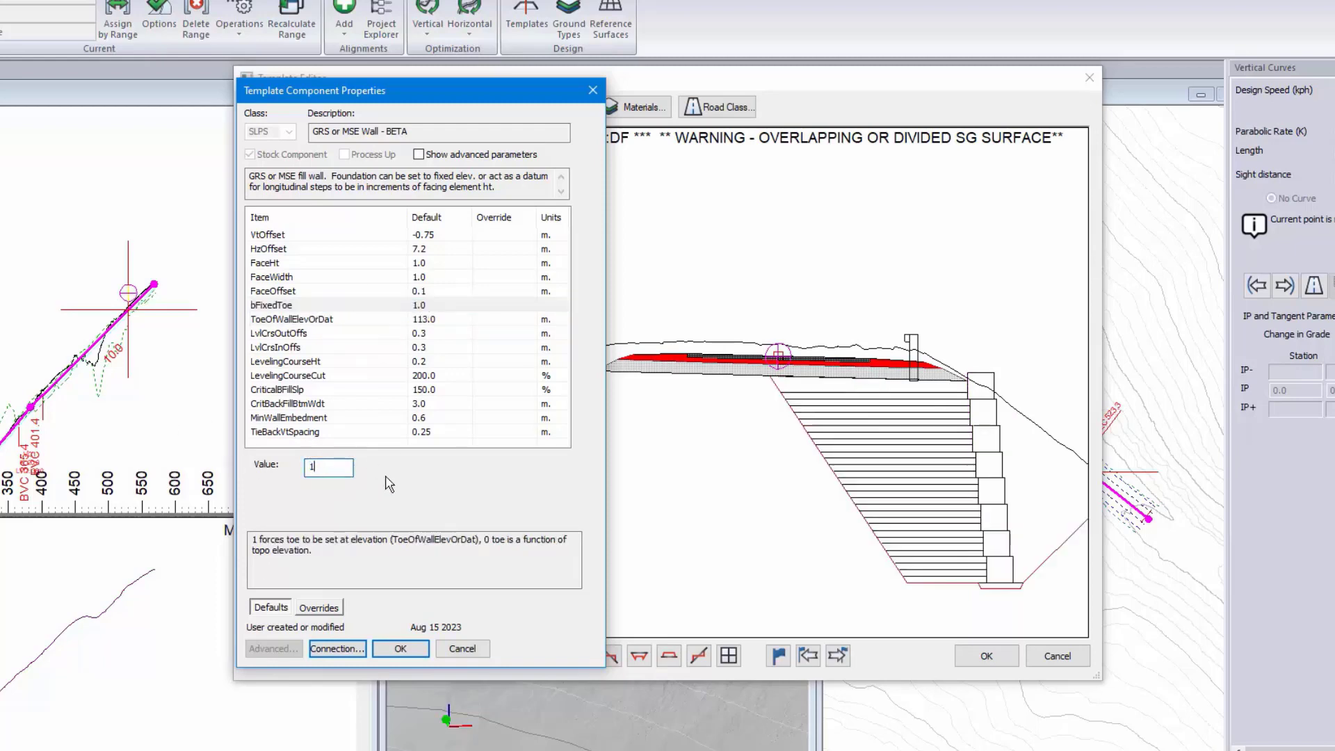
left_click(420, 656)
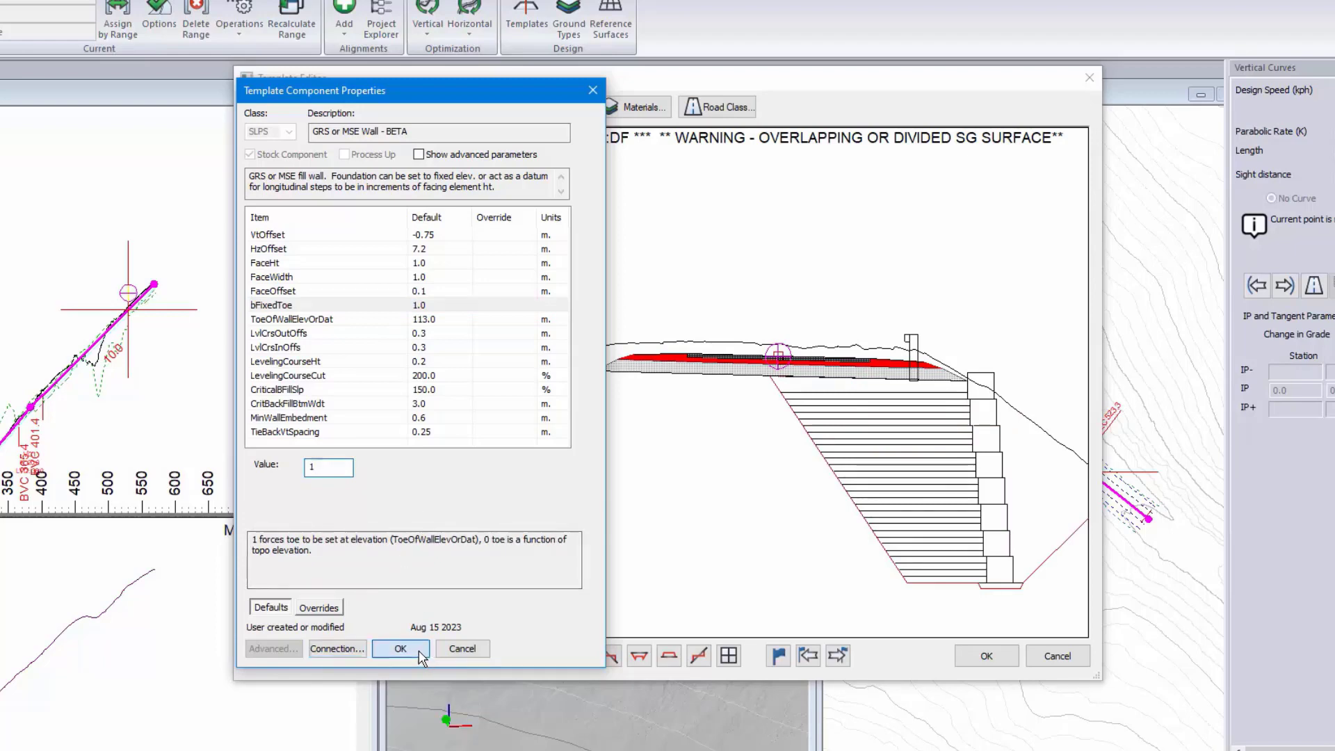
left_click(985, 656)
left_click(707, 441)
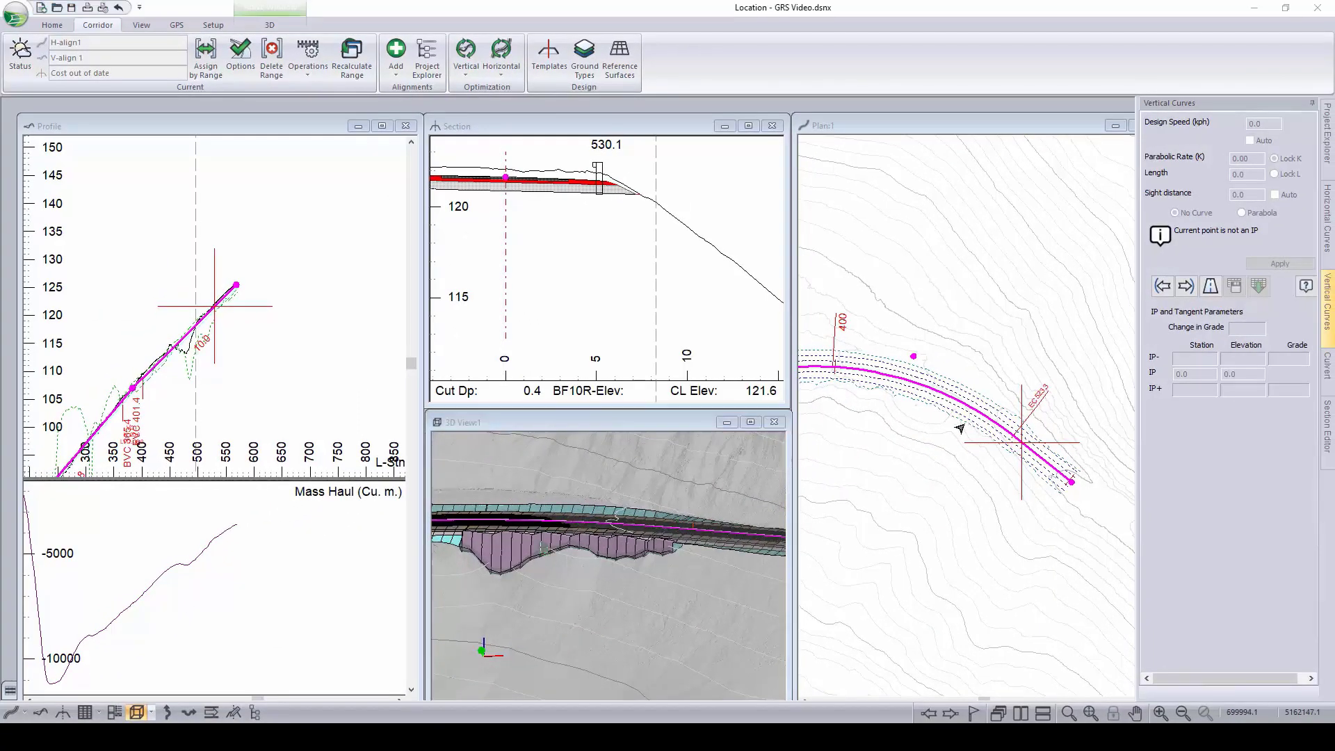
View the wall's cross sections at stations 507.5, 485 and 497.5, and look closer at the wall in 3D.
left_click(967, 448)
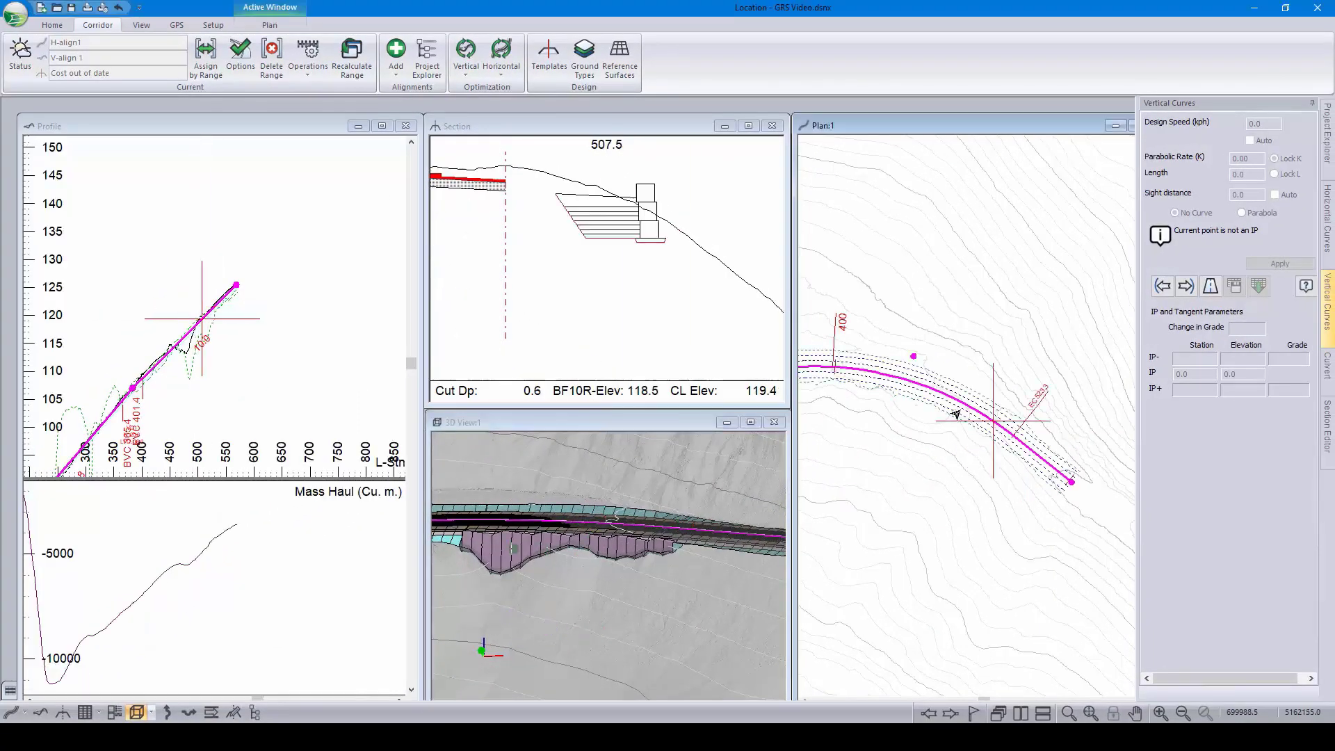
left_click(953, 410)
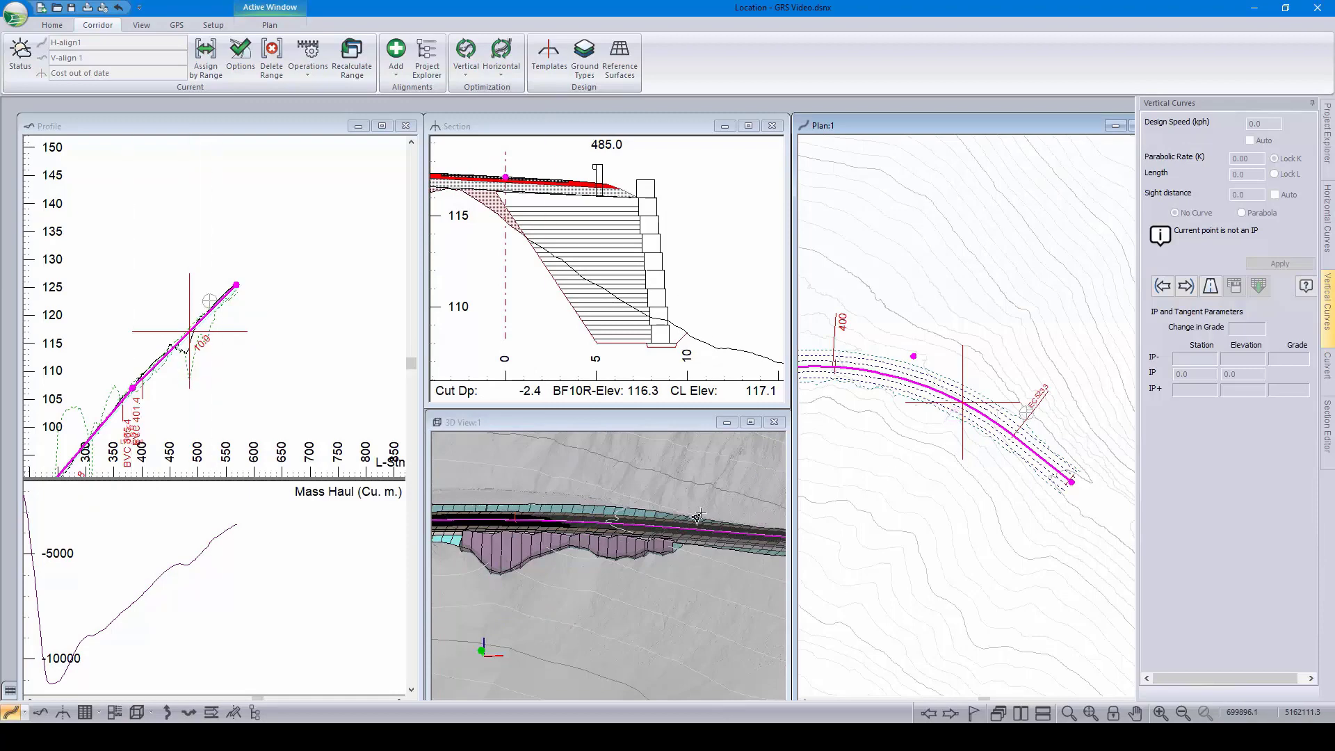
scroll(590, 535, "up", 3)
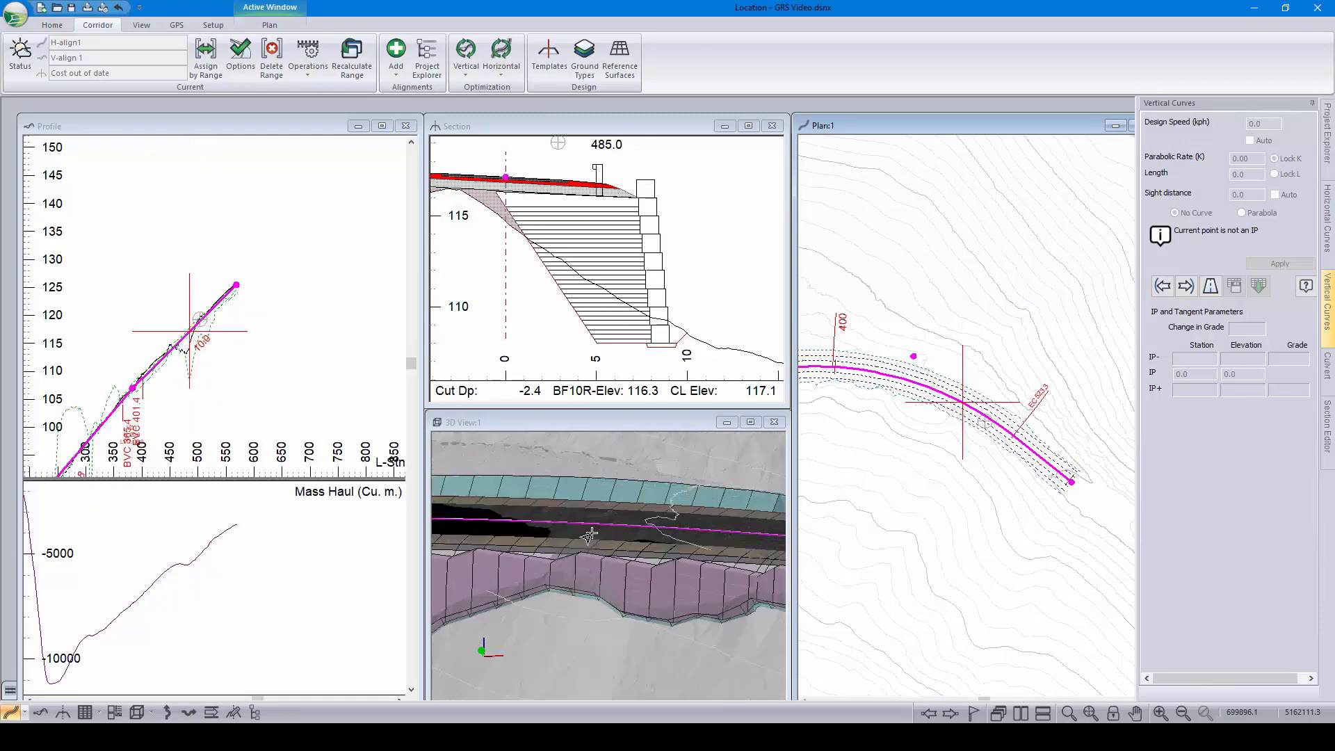
left_click(527, 527)
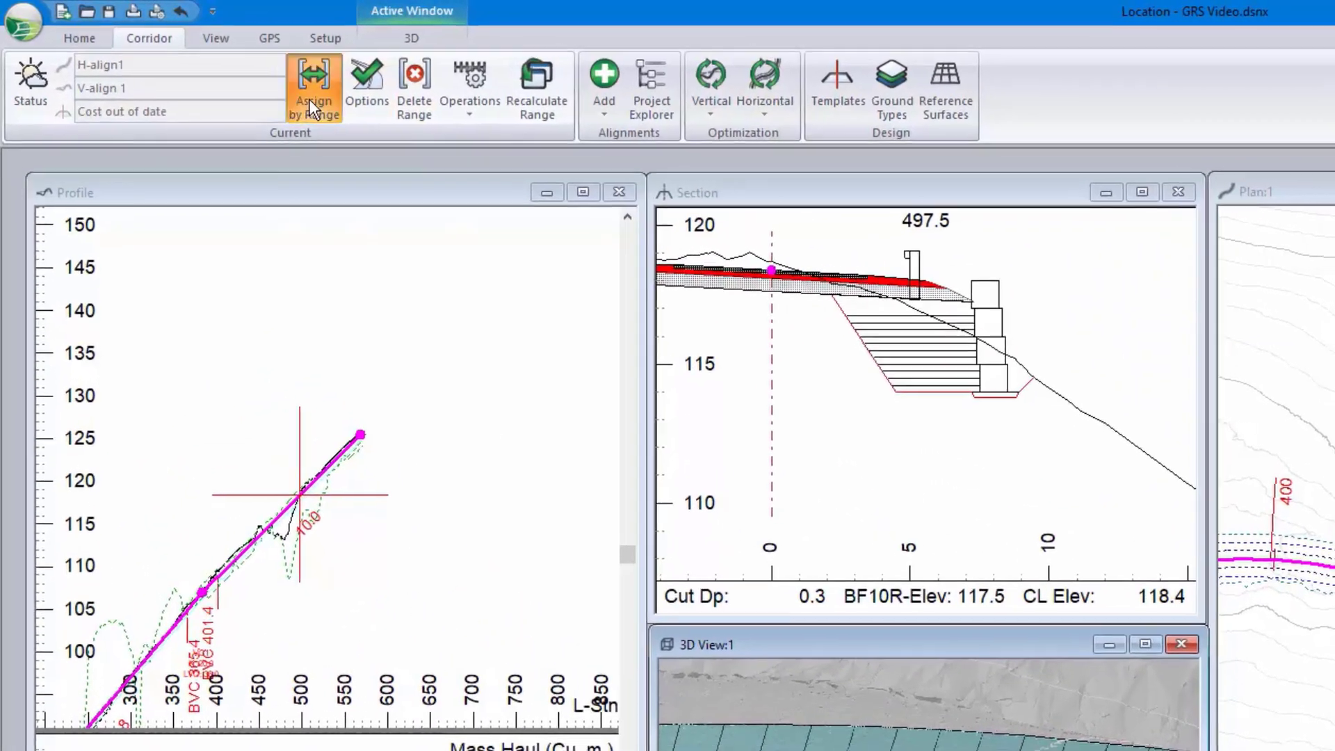
Assign the RWFT Rural W Wall Fixed Toe template to stations 495–530 and apply the new range to the alignment.
left_click(309, 99)
left_click(731, 489)
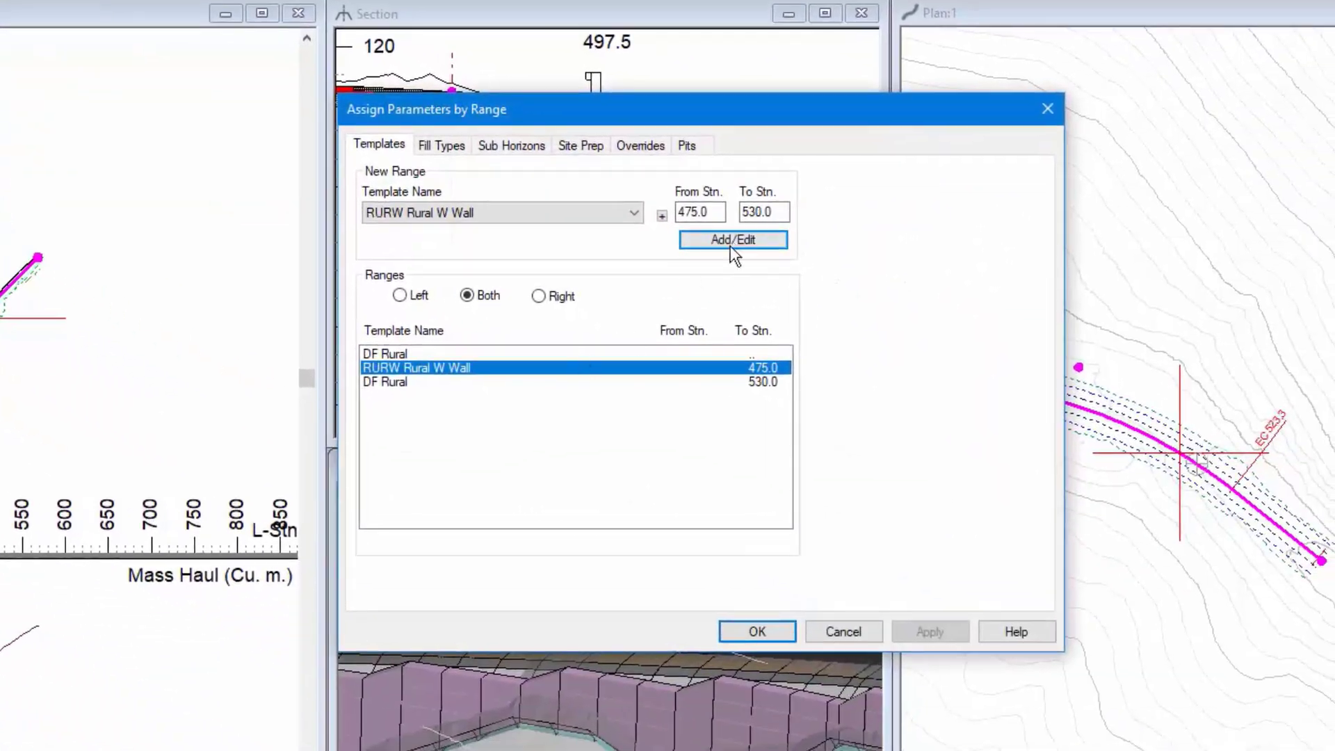
left_click_drag(711, 211, 620, 222)
type("49")
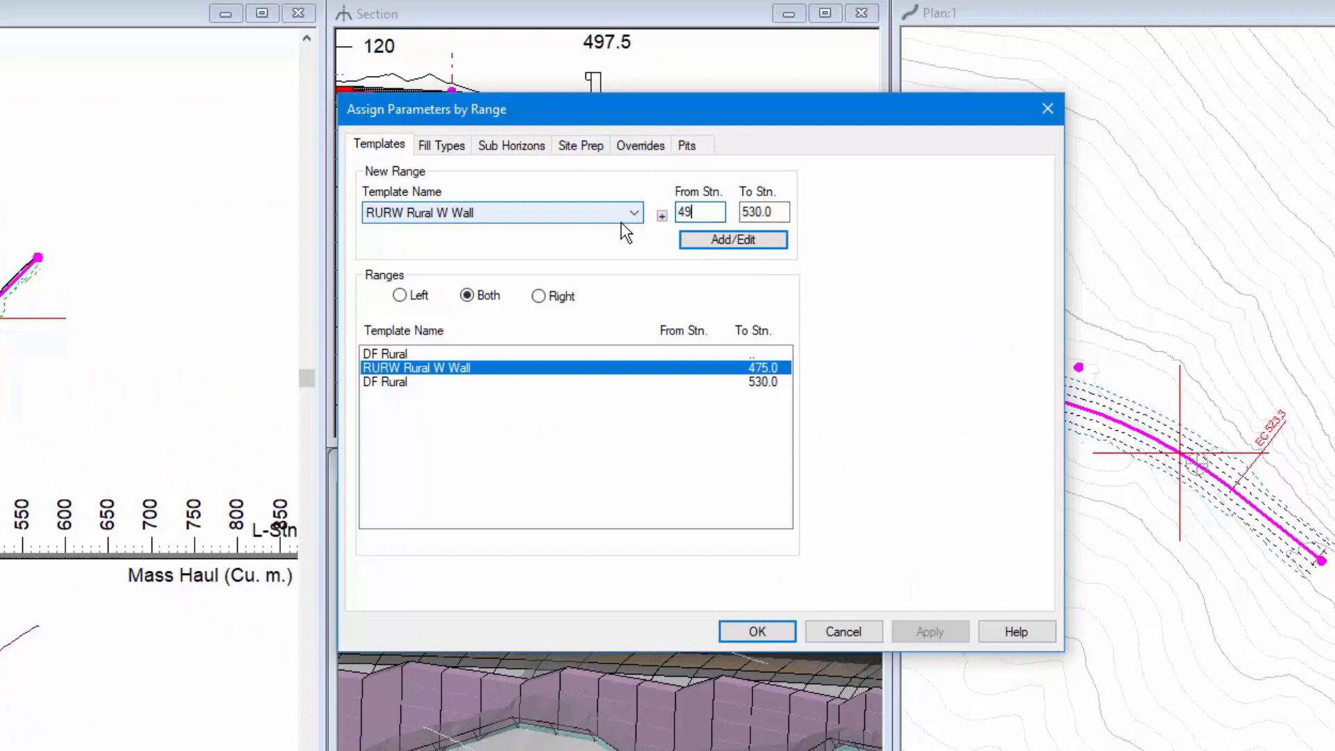
type("5")
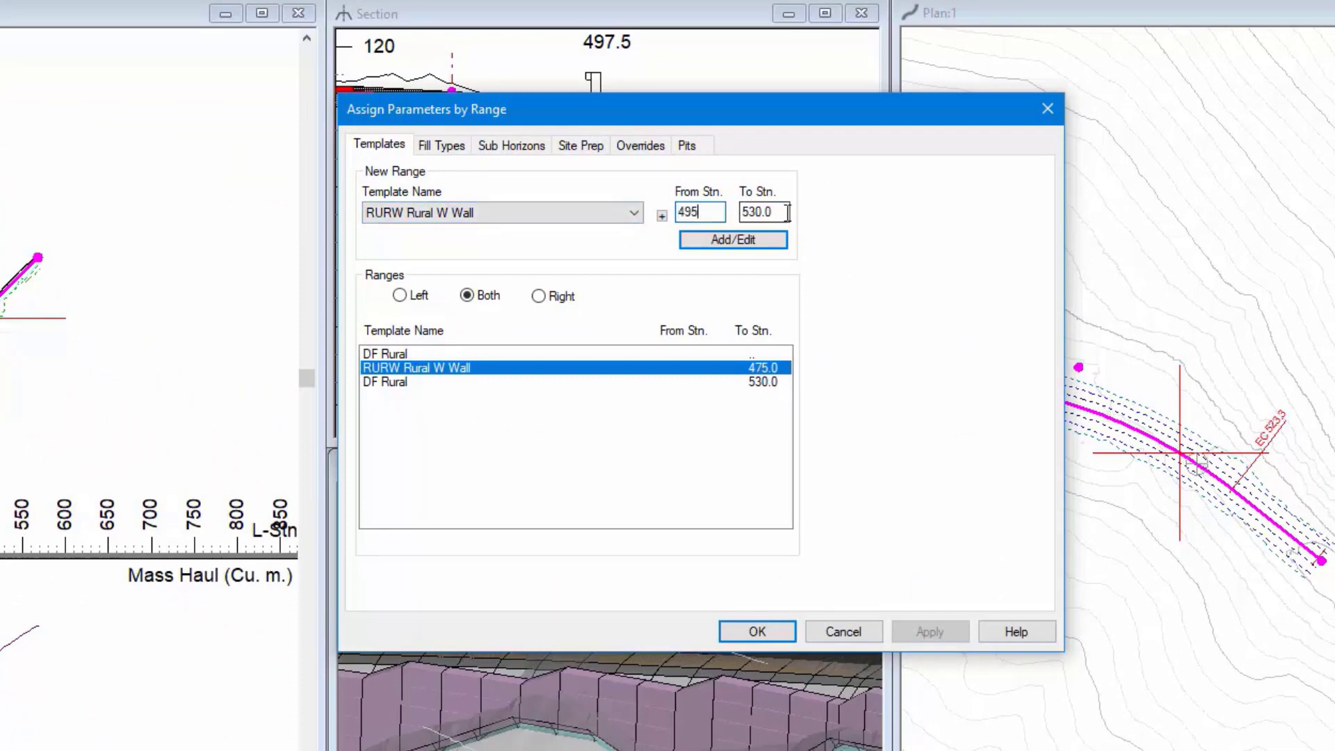
left_click(578, 216)
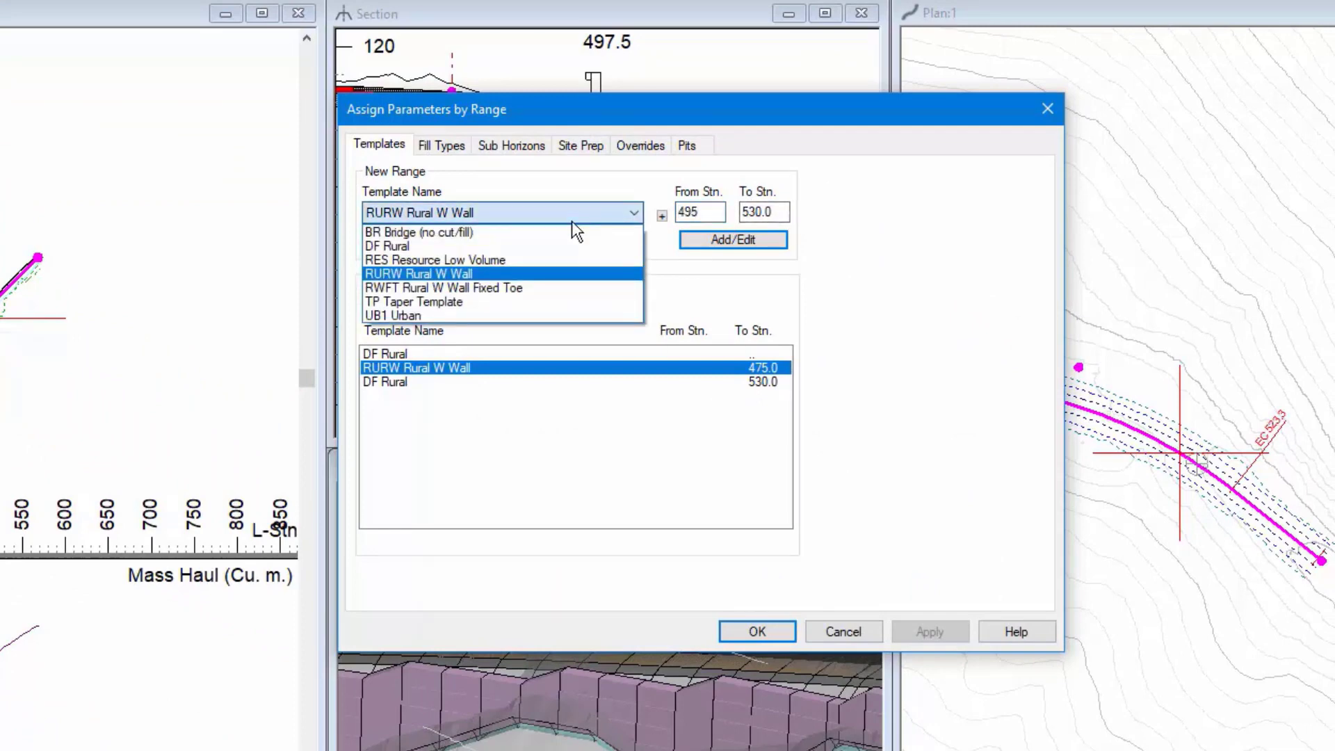
left_click(528, 288)
left_click(725, 240)
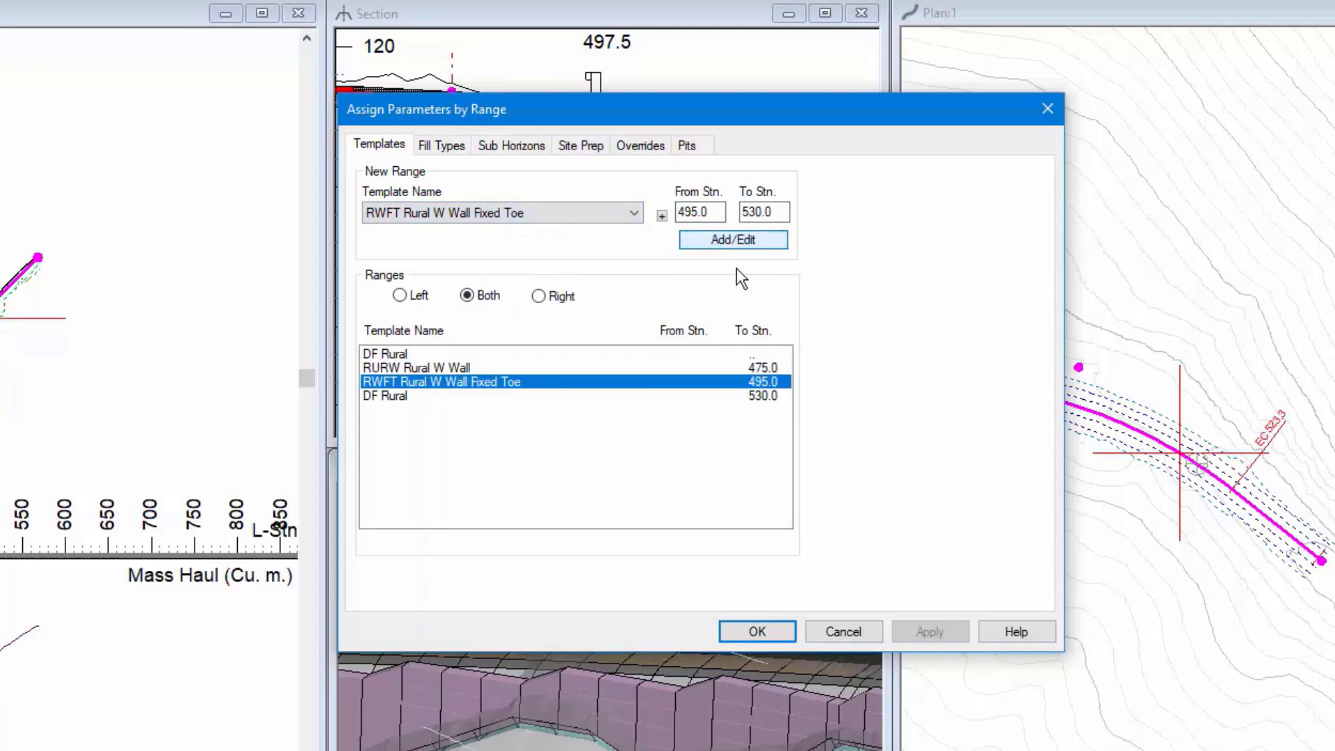
left_click(757, 631)
left_click(768, 466)
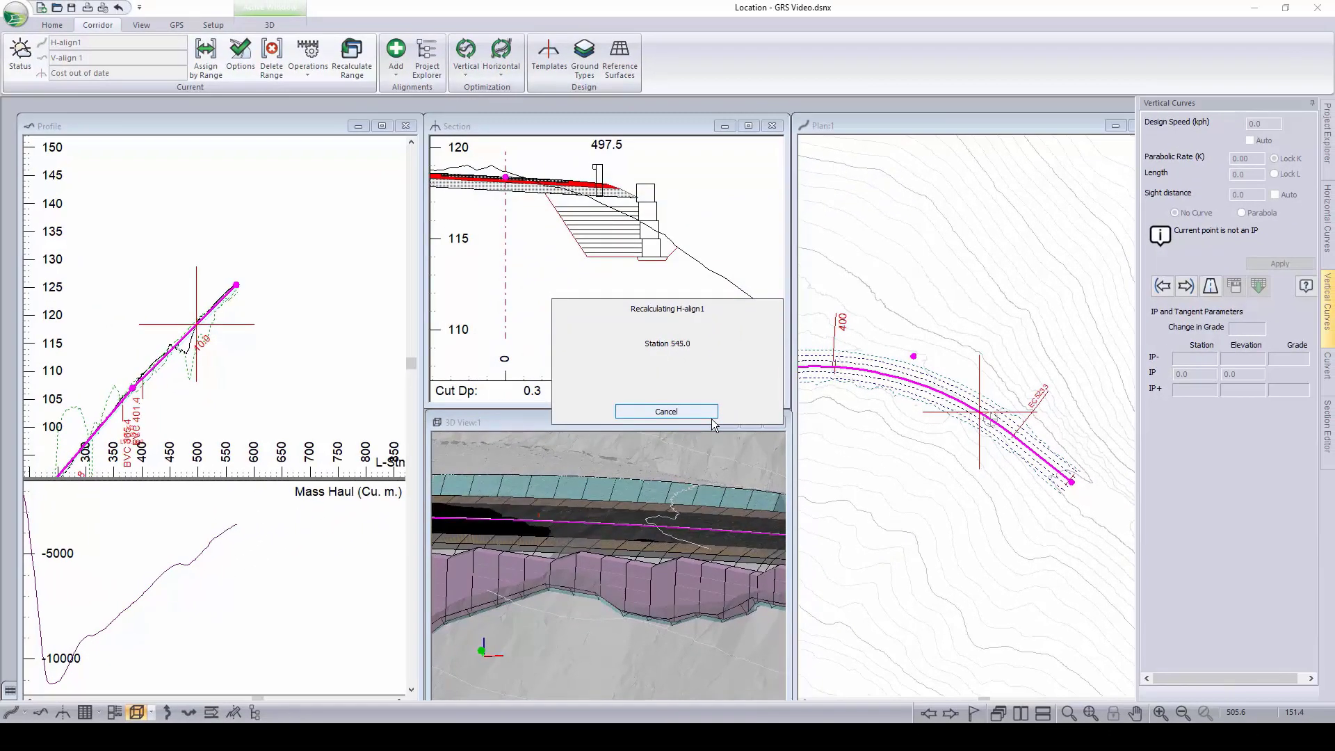
Inspect the fixed-toe wall and its far end in the 3D view, along with the cross section at station 512.5.
middle_click_drag(634, 544, 618, 499)
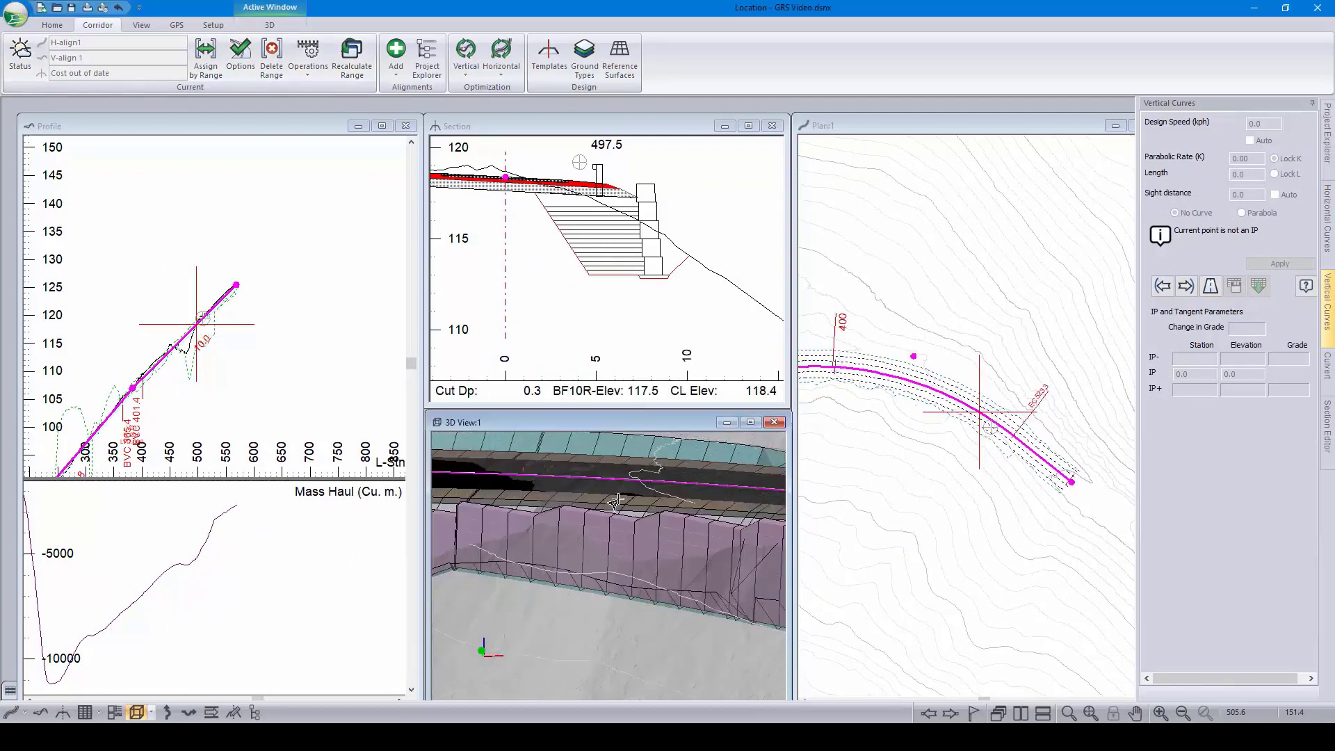
scroll(619, 555, "down", 3)
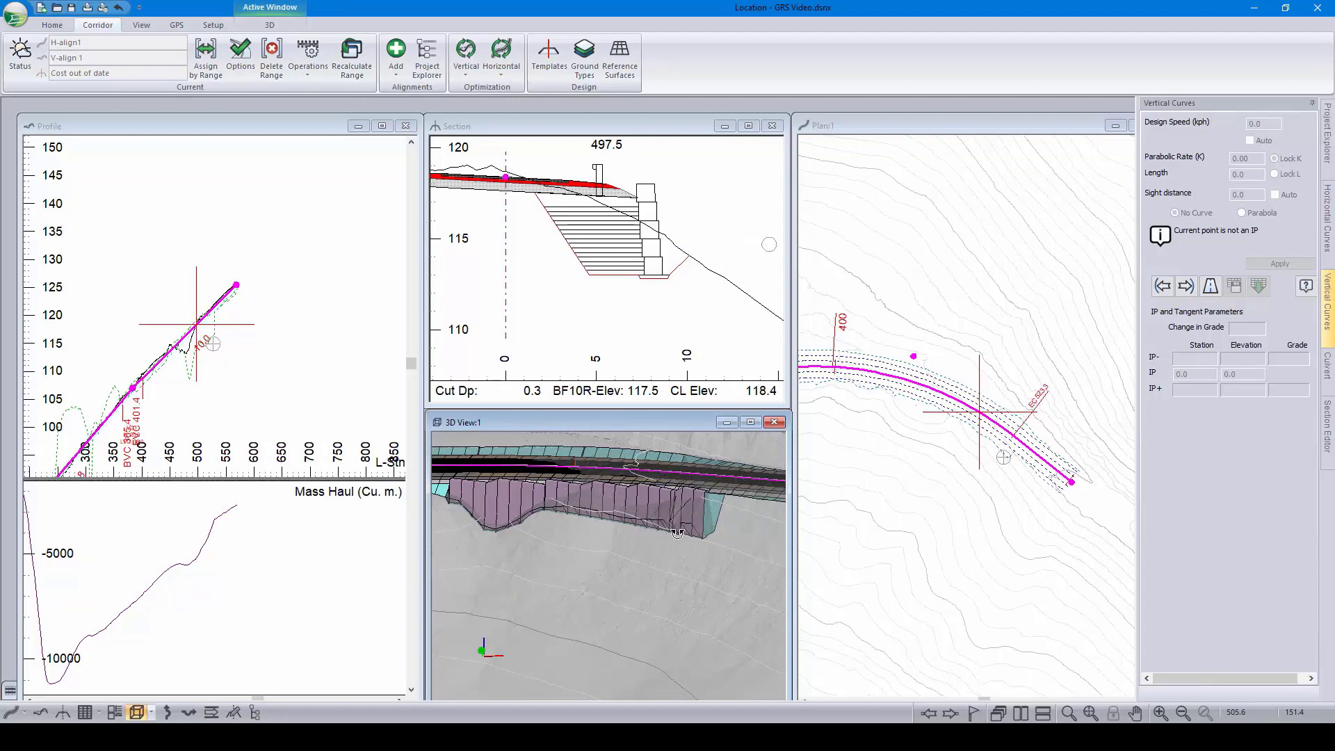
middle_click_drag(677, 533, 546, 491)
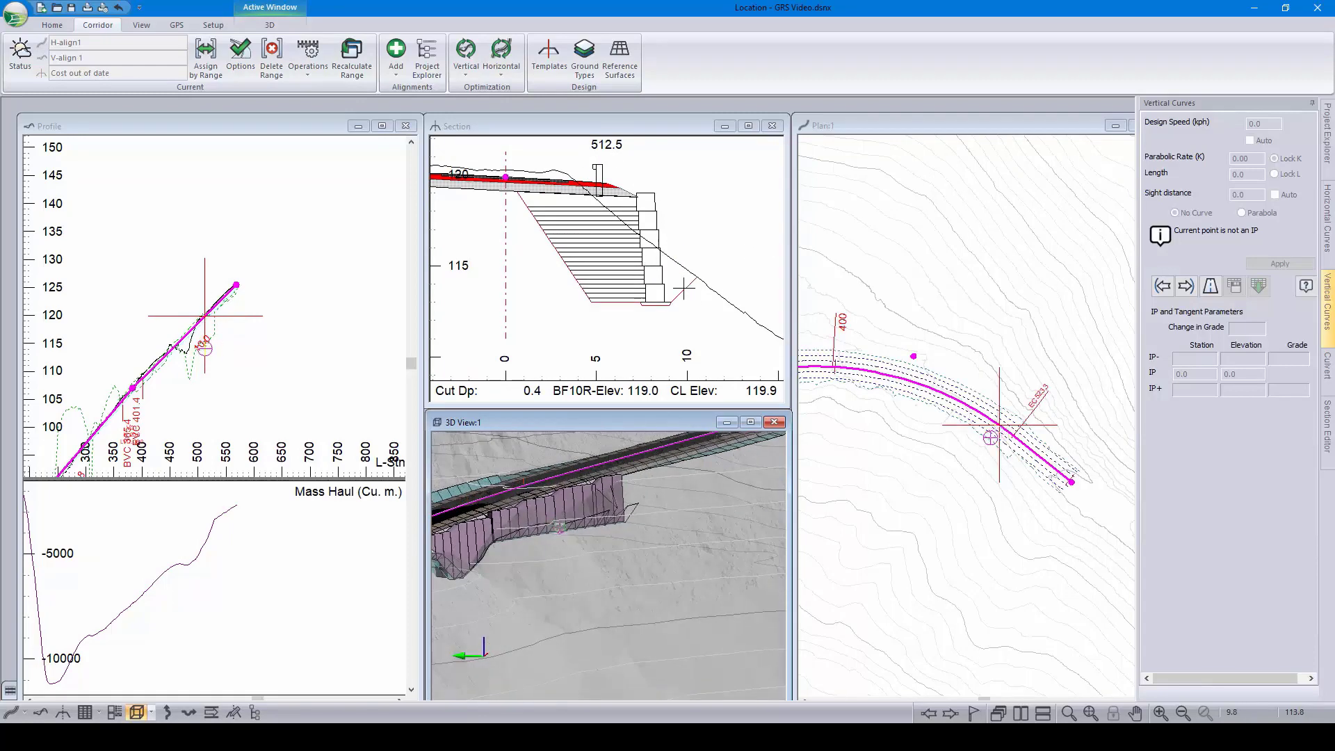
mouse_move(683, 287)
mouse_move(597, 489)
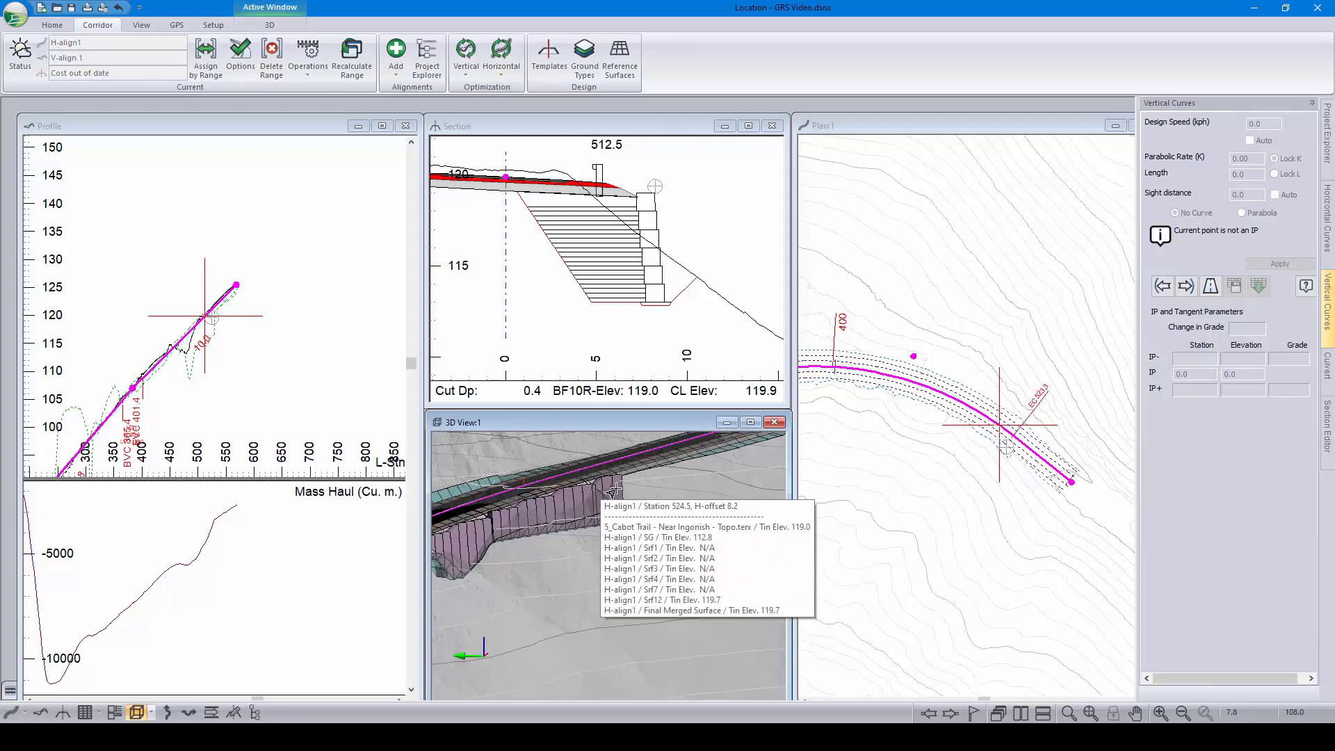
Review the template ranges assigned along the road, including the fixed-toe range, without changing them.
left_click(210, 50)
left_click(693, 365)
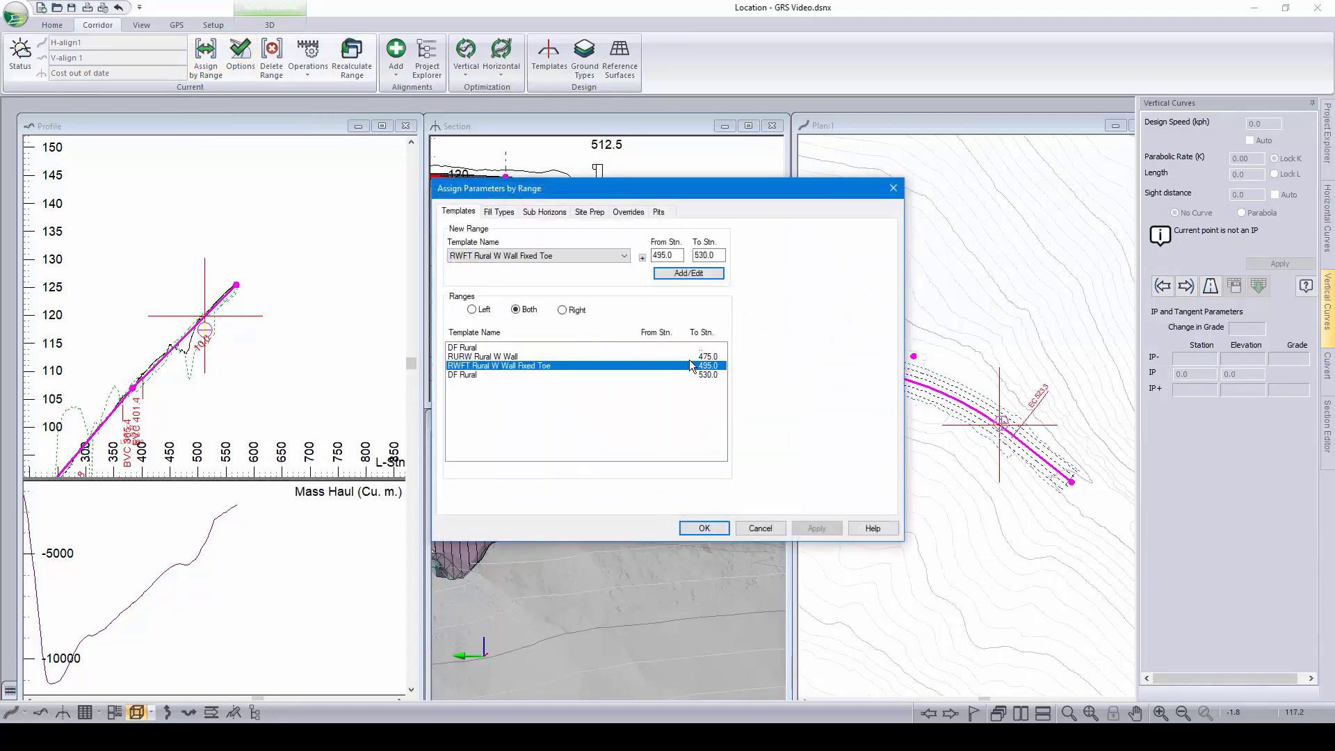
left_click_drag(716, 194, 1016, 214)
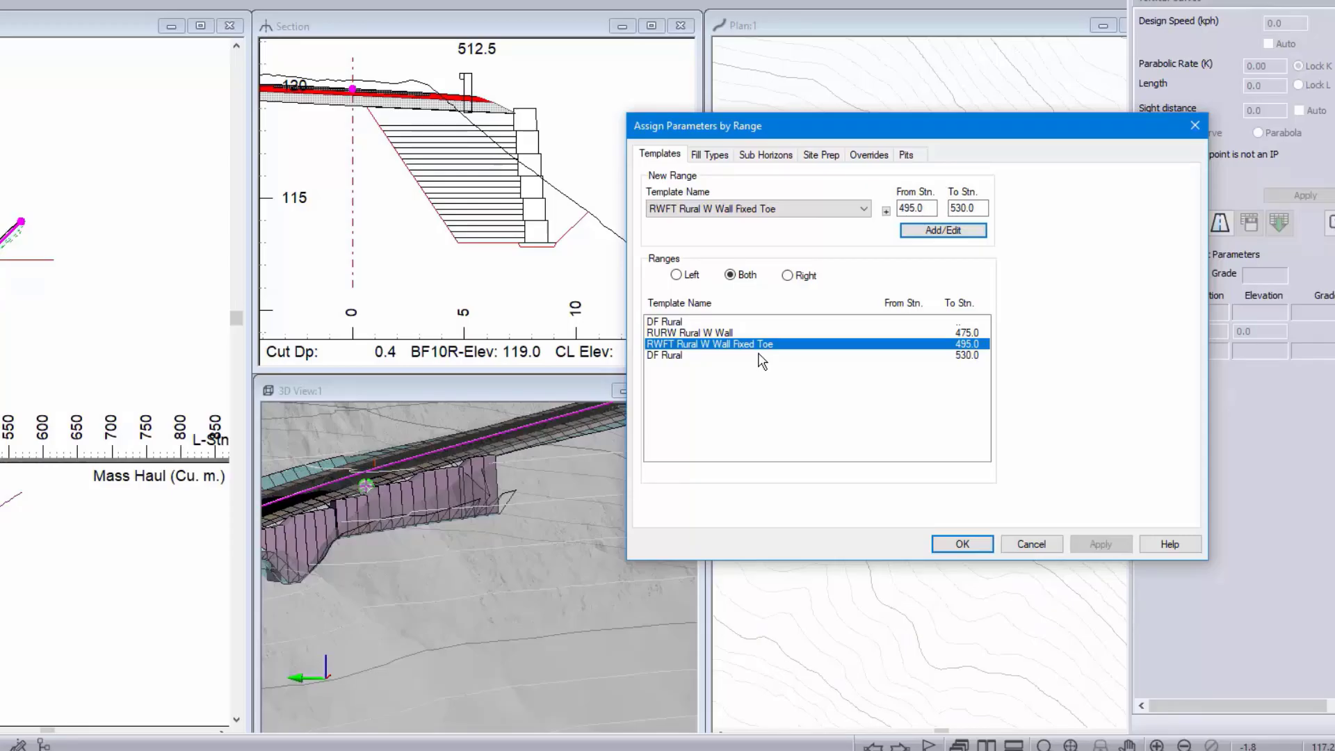
left_click(1031, 544)
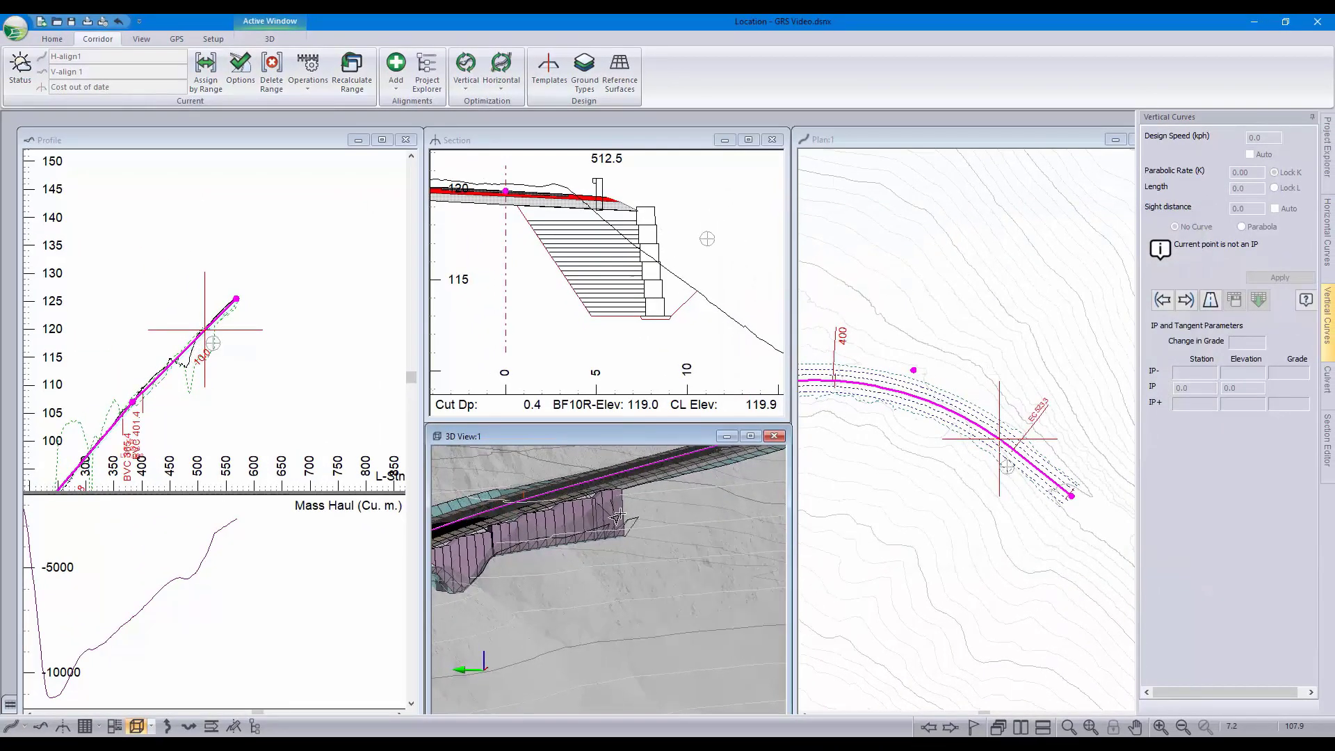
mouse_move(618, 516)
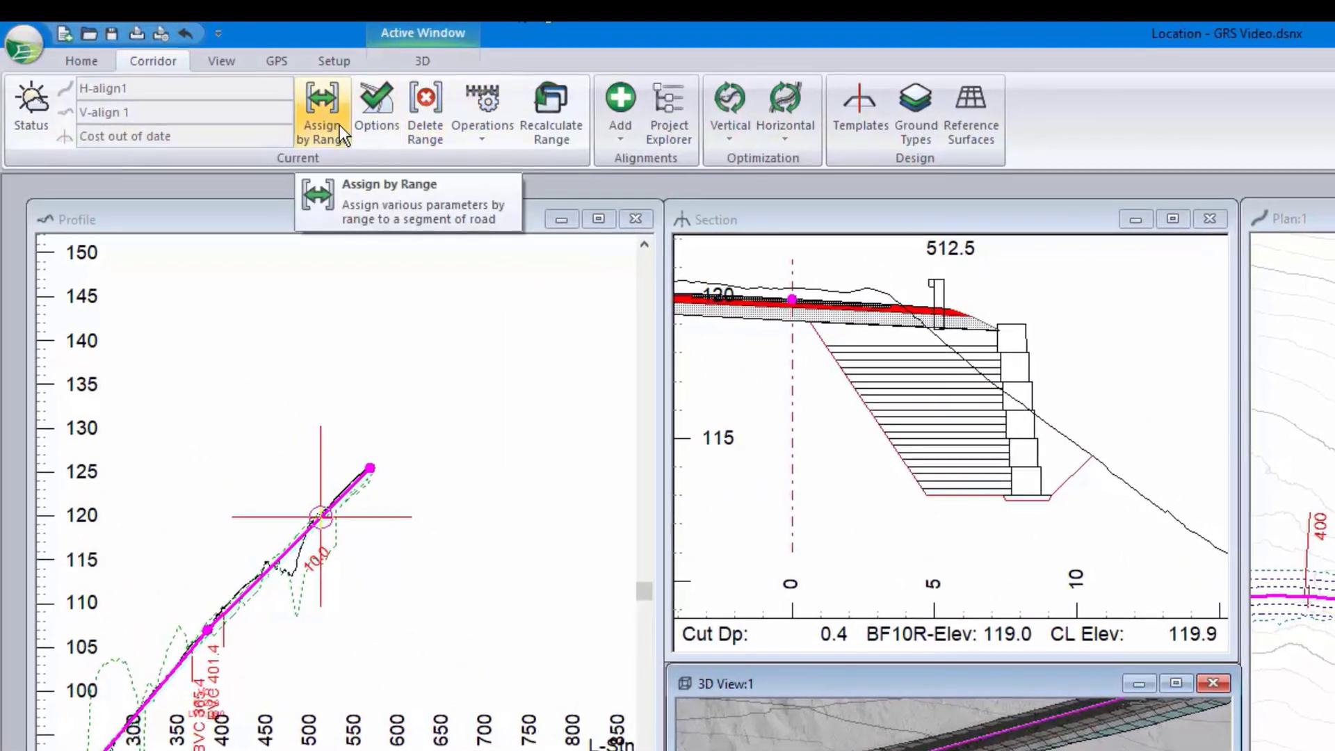
Open the by-range parameter overrides for the road and choose the ToeOfWallElevOrDat (Right) parameter.
left_click(339, 124)
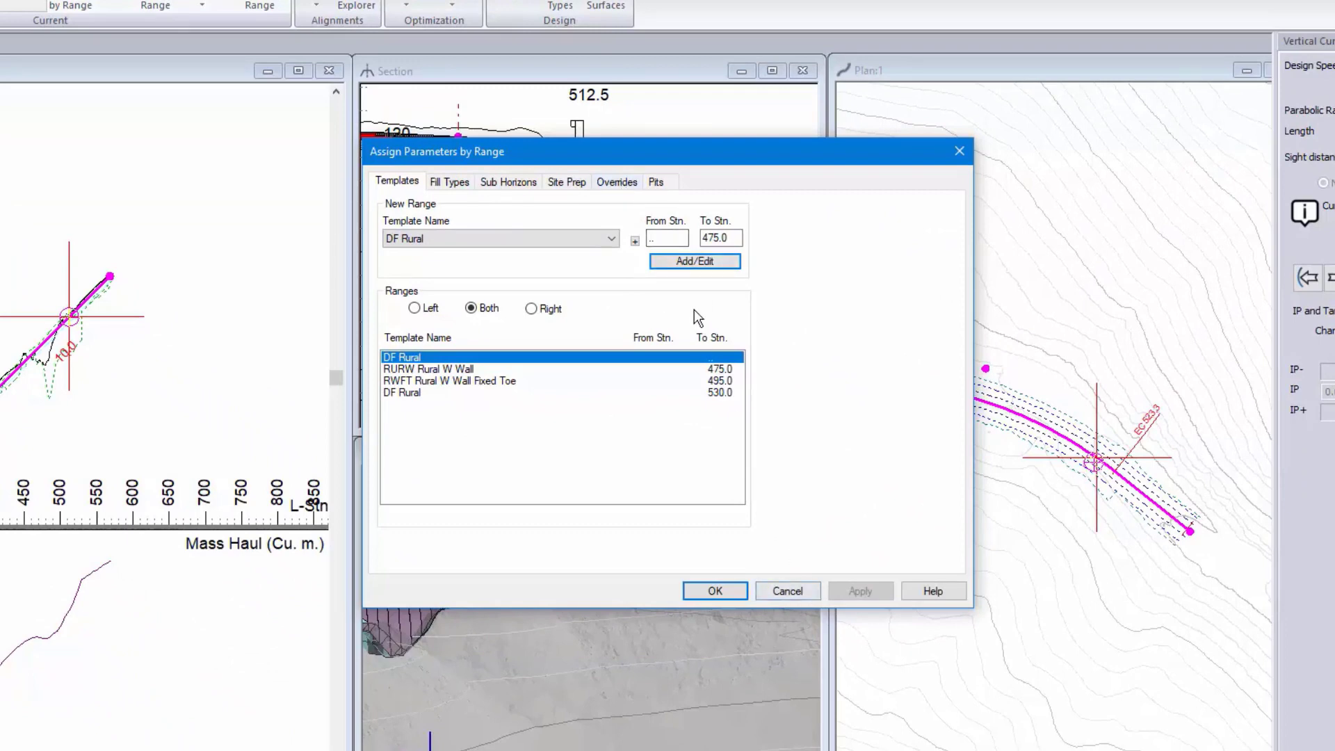
left_click(616, 181)
left_click(522, 221)
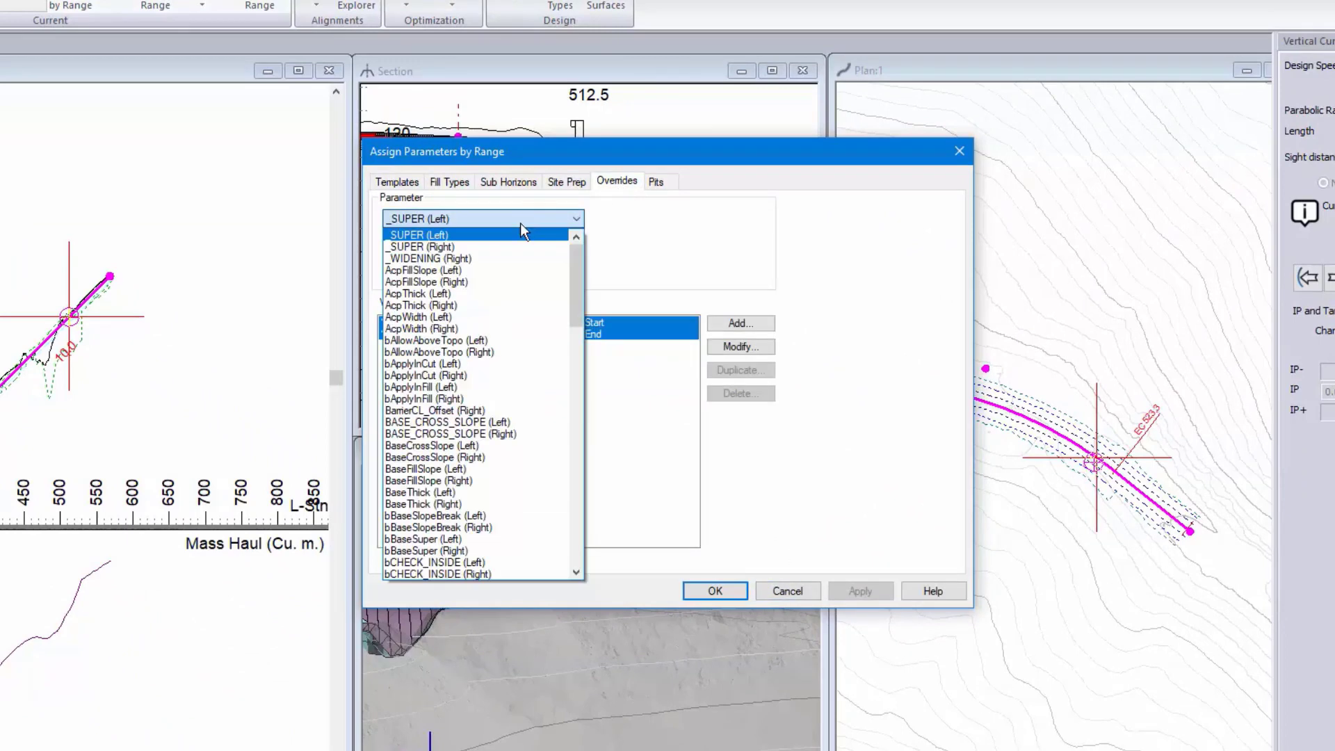
scroll(485, 417, "down", 10)
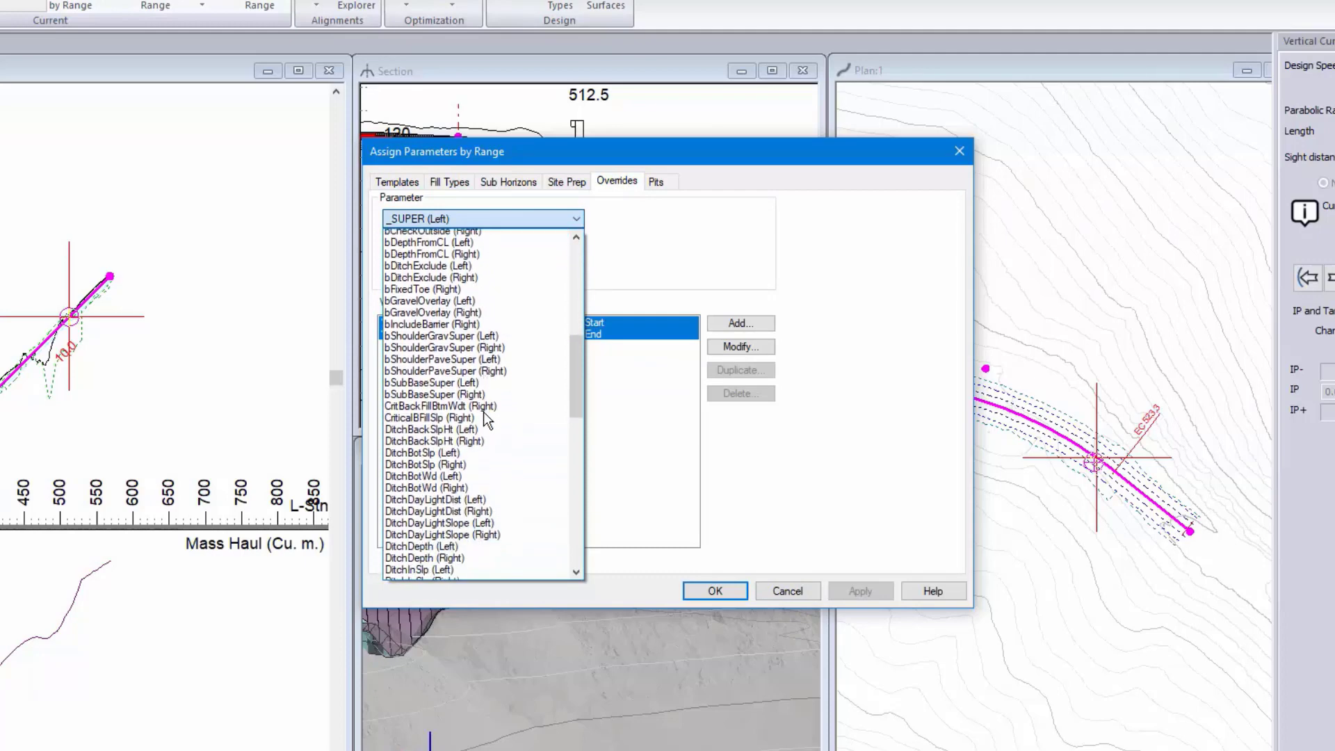
scroll(485, 417, "down", 10)
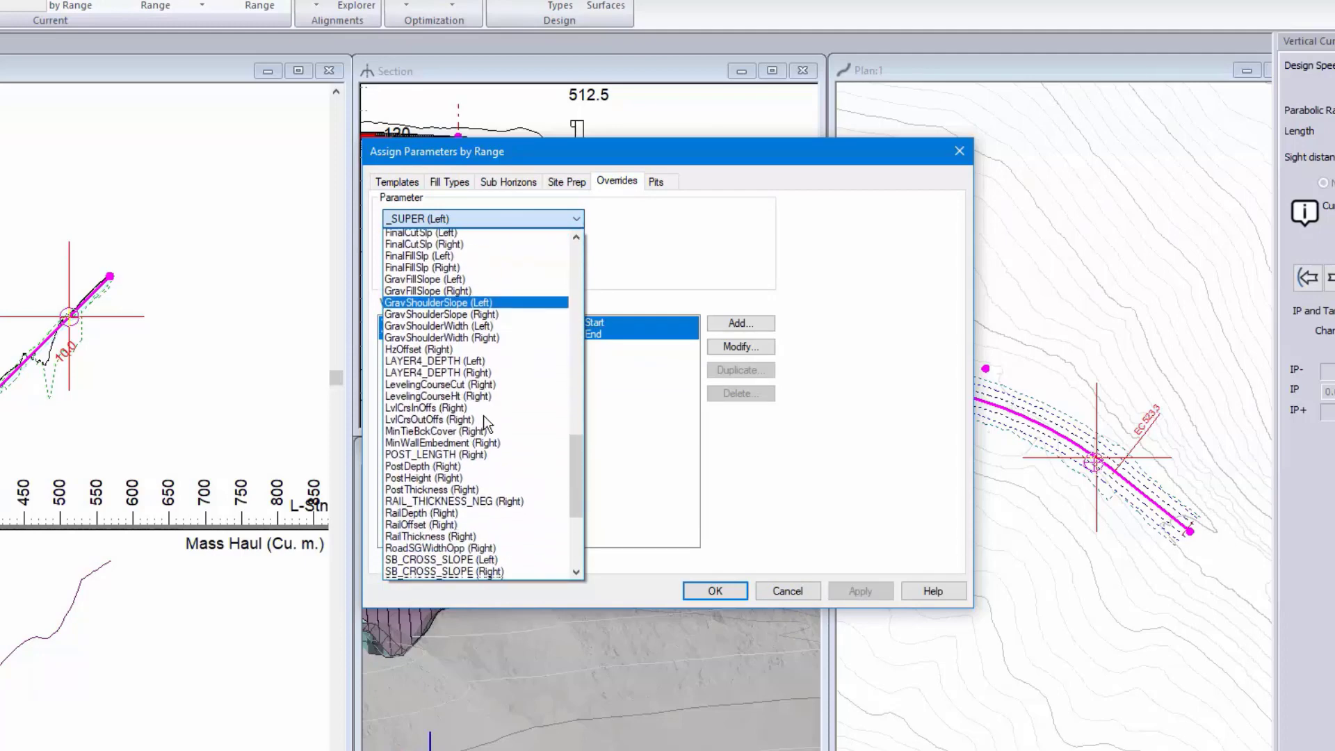
scroll(485, 420, "down", 8)
scroll(489, 354, "up", 8)
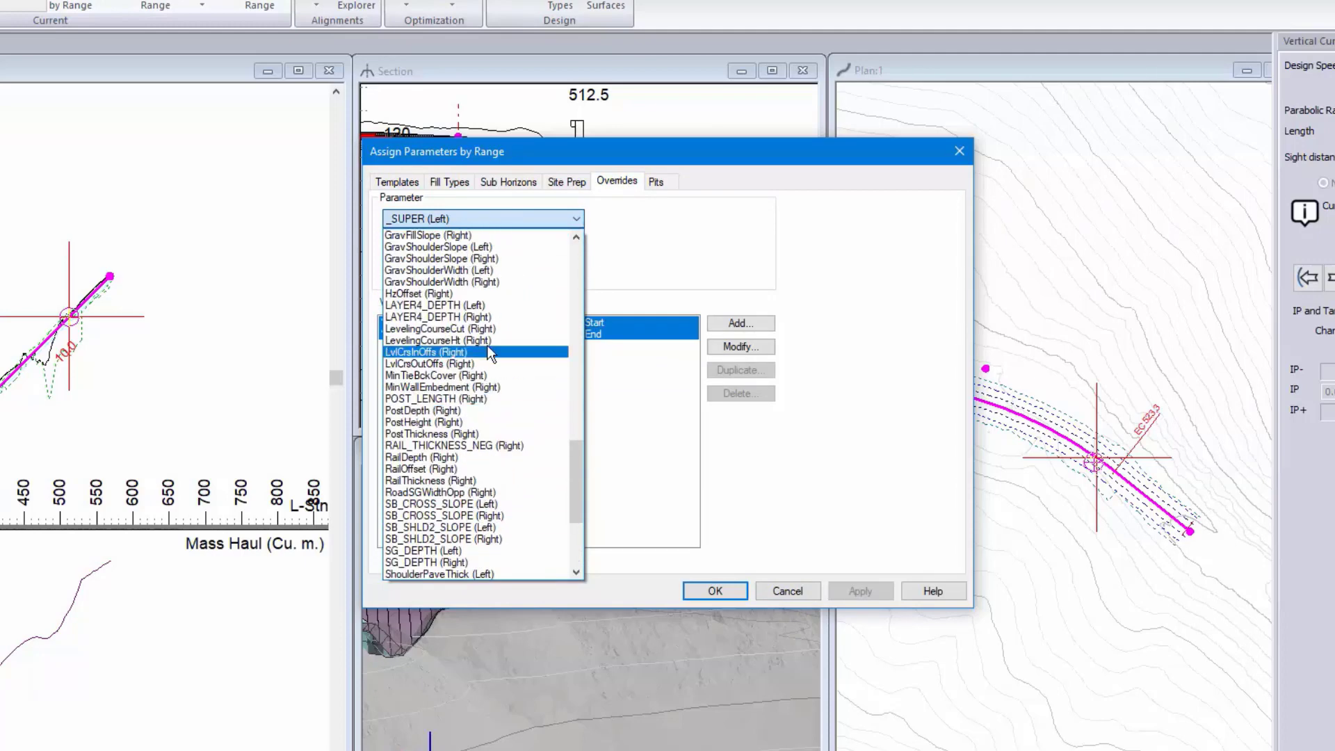
scroll(490, 355, "up", 7)
scroll(452, 431, "down", 9)
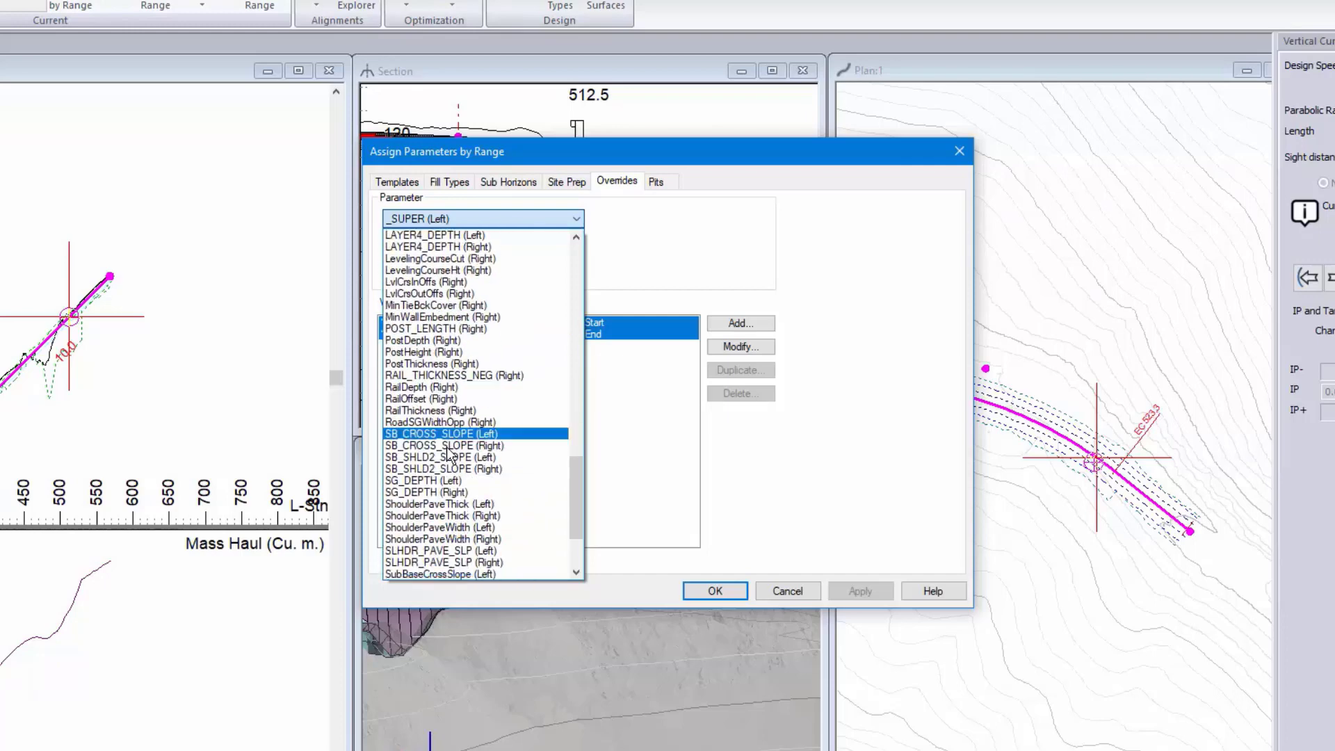
scroll(448, 456, "down", 5)
left_click(448, 525)
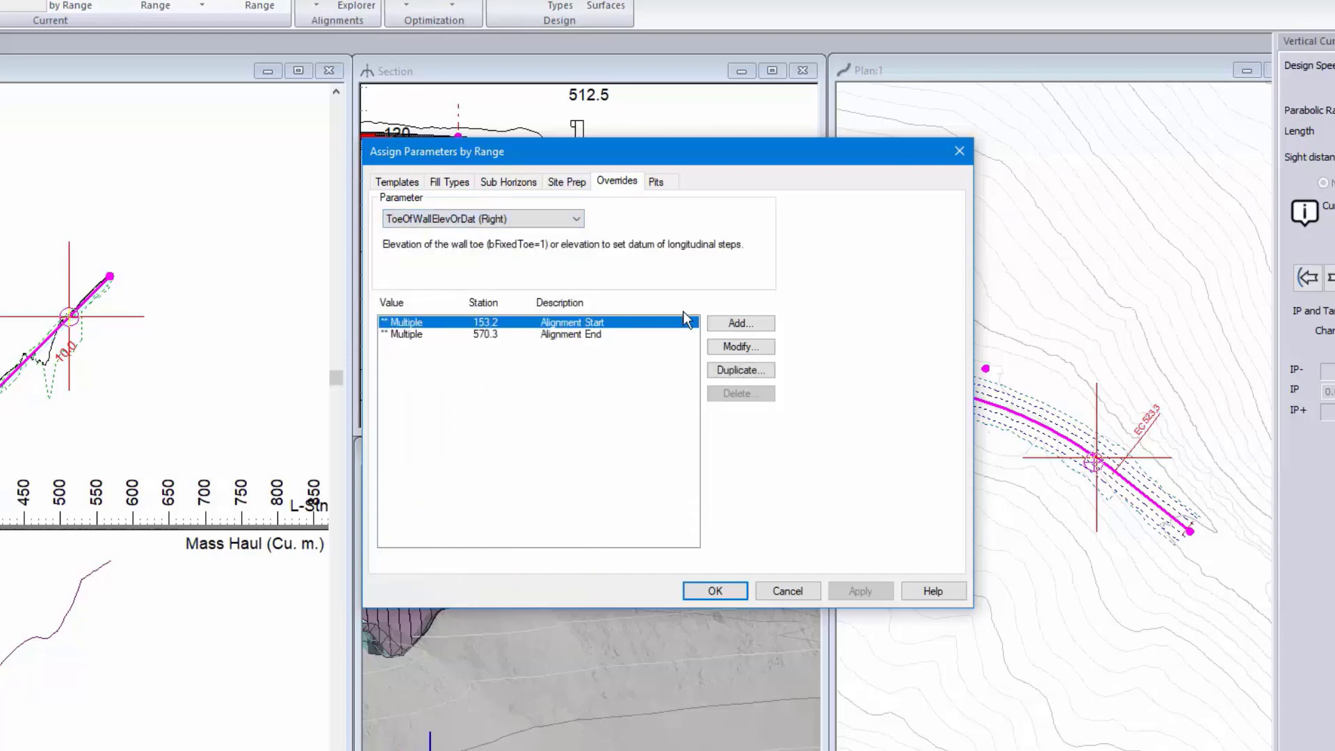
Add a toe-of-wall elevation override entry at station 495 that keeps the default value.
left_click(739, 323)
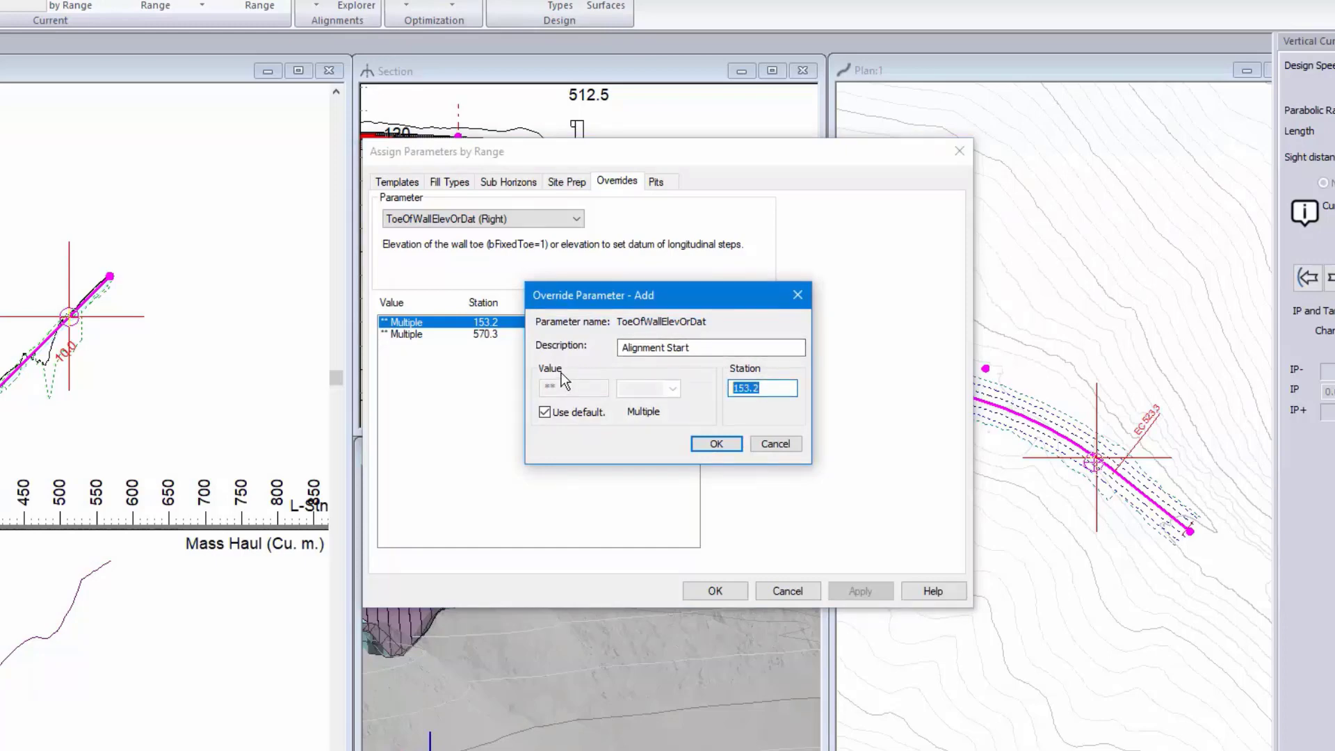
type("495")
left_click(726, 443)
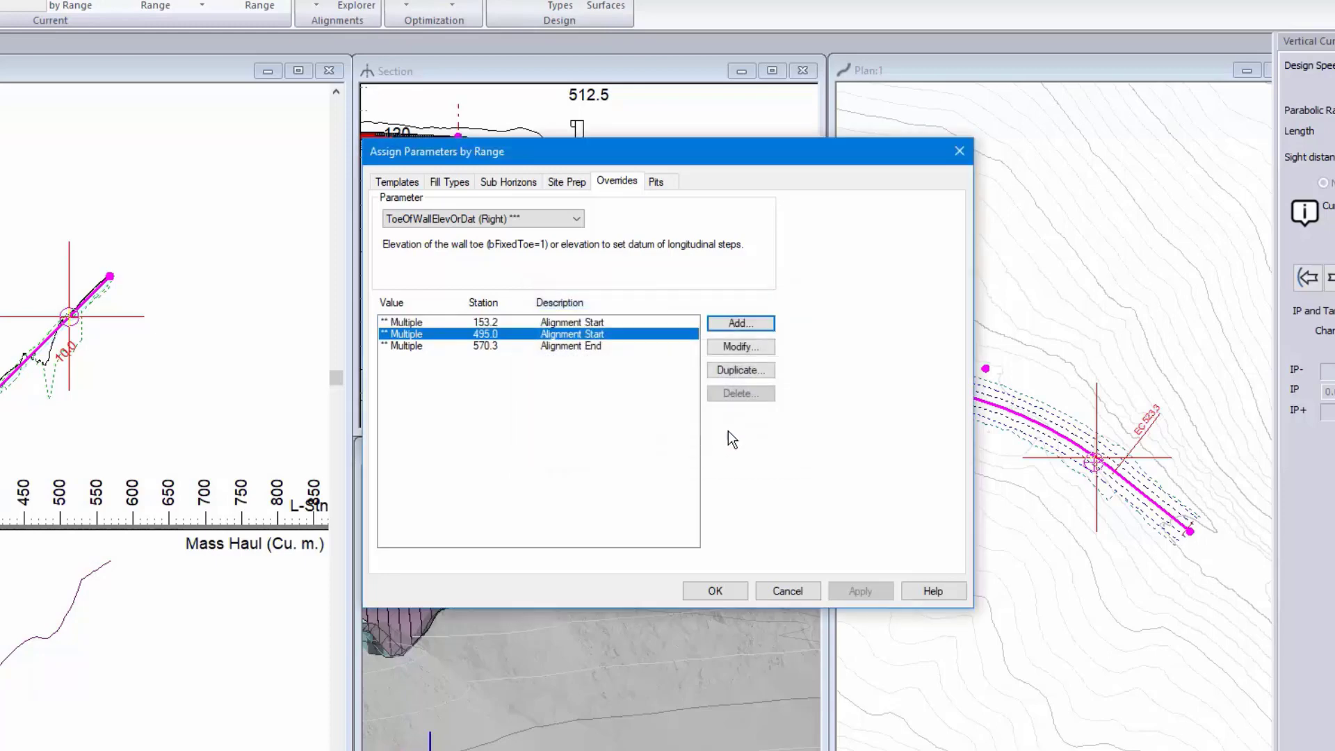
Add a toe-of-wall elevation override at station 530 with a value of 114.75 instead of the default.
left_click(740, 324)
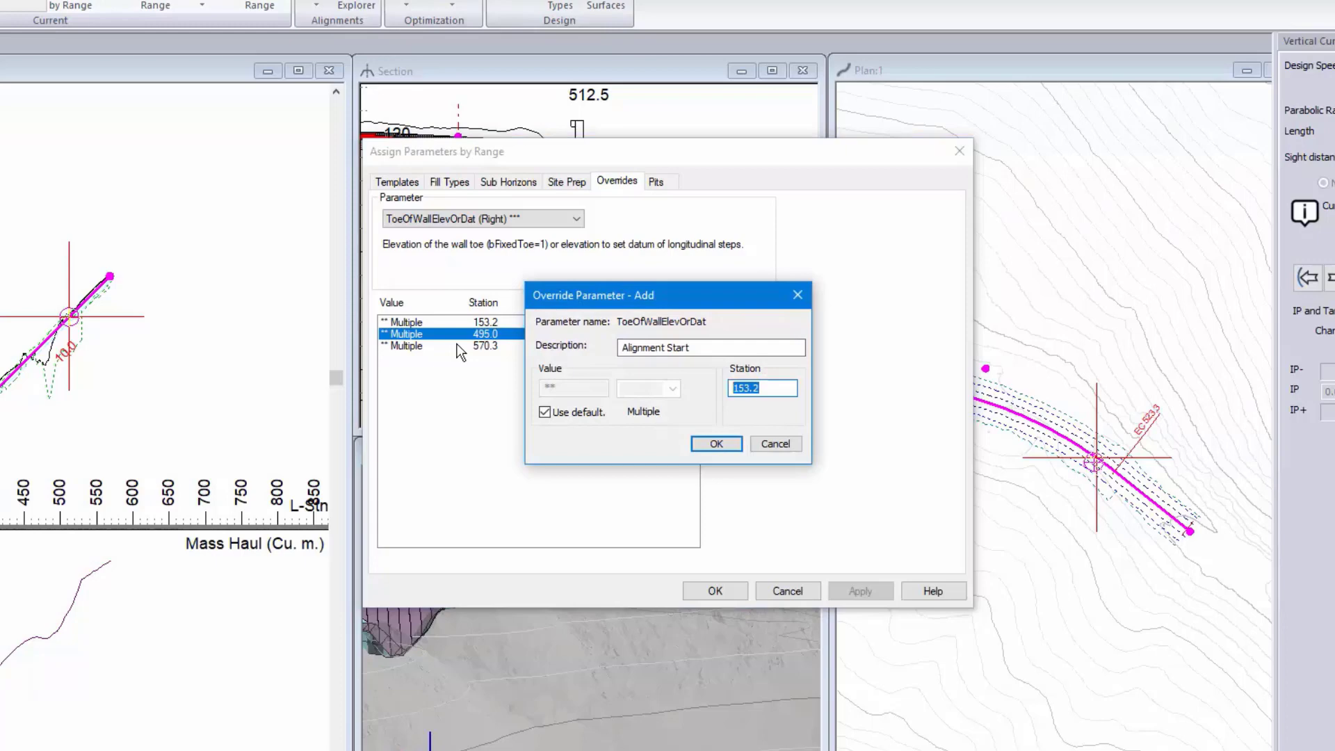
type("530")
left_click(545, 412)
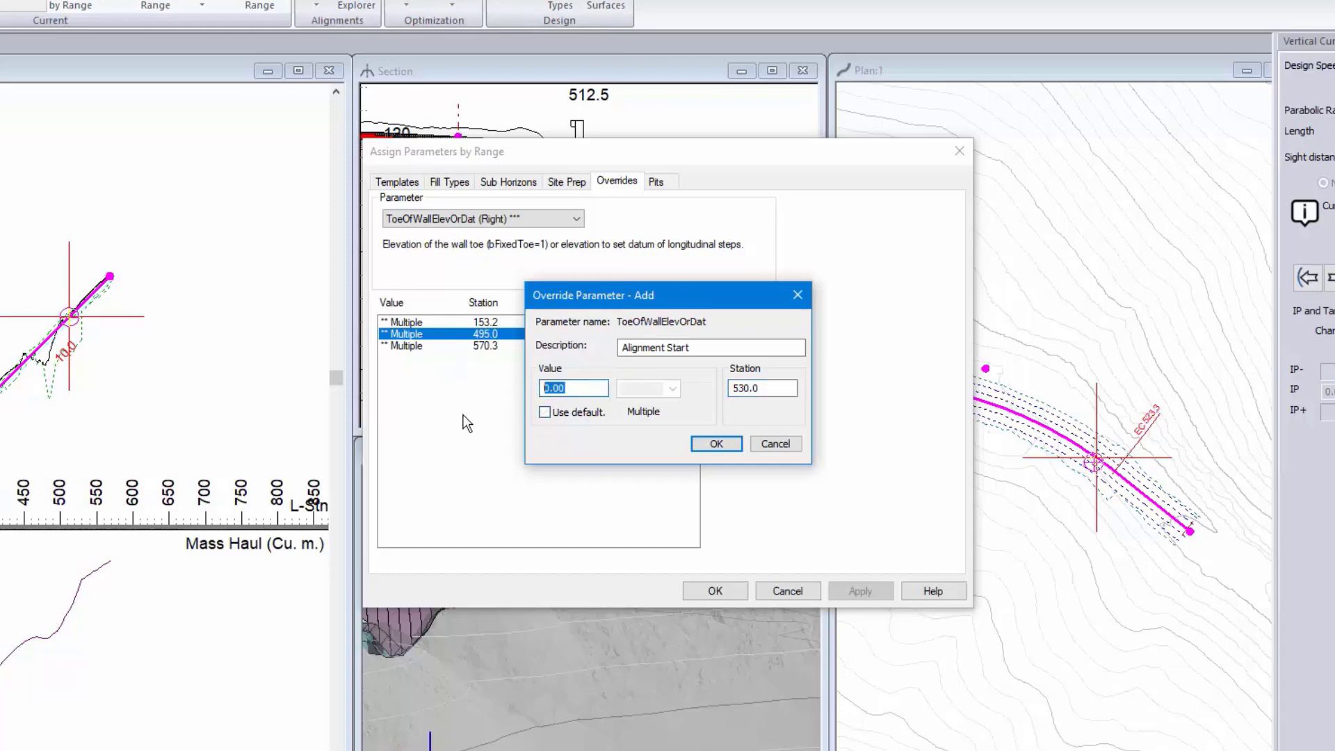
left_click(545, 413)
left_click(545, 412)
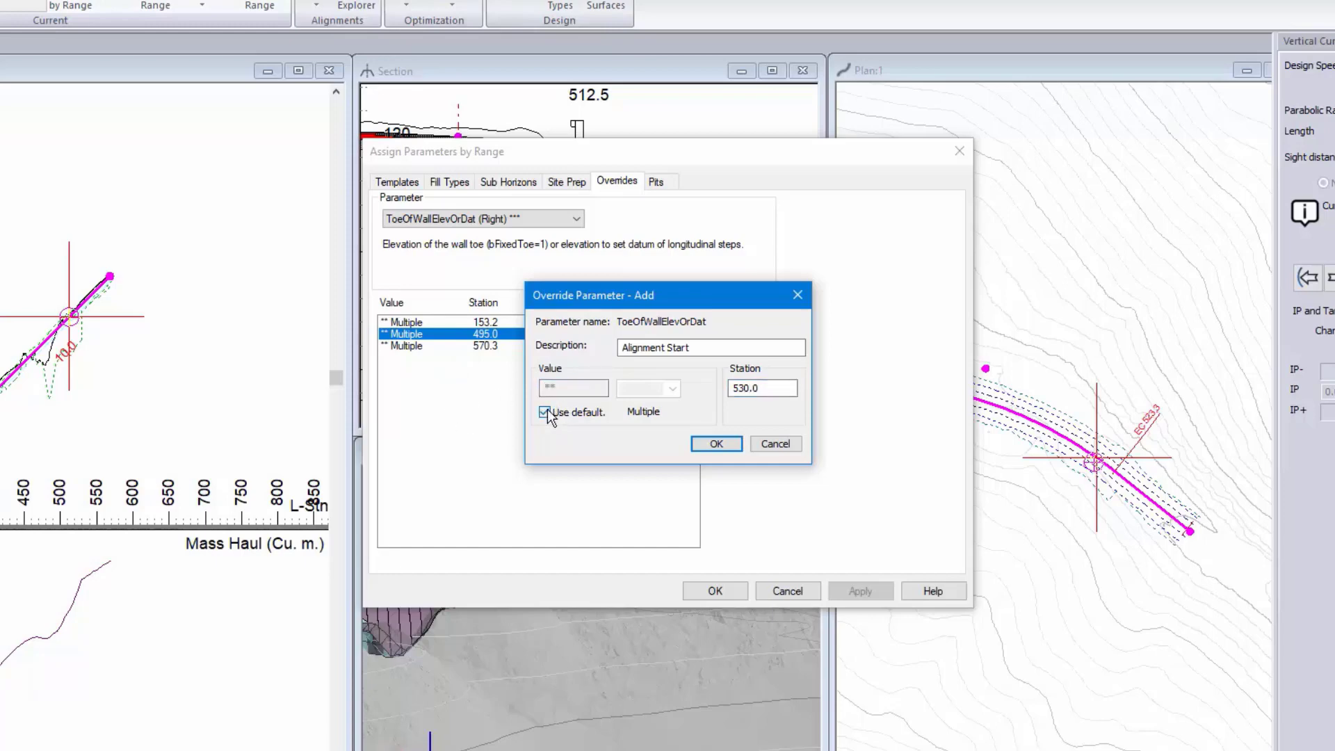
left_click(565, 389)
left_click_drag(564, 390, 491, 389)
type("11")
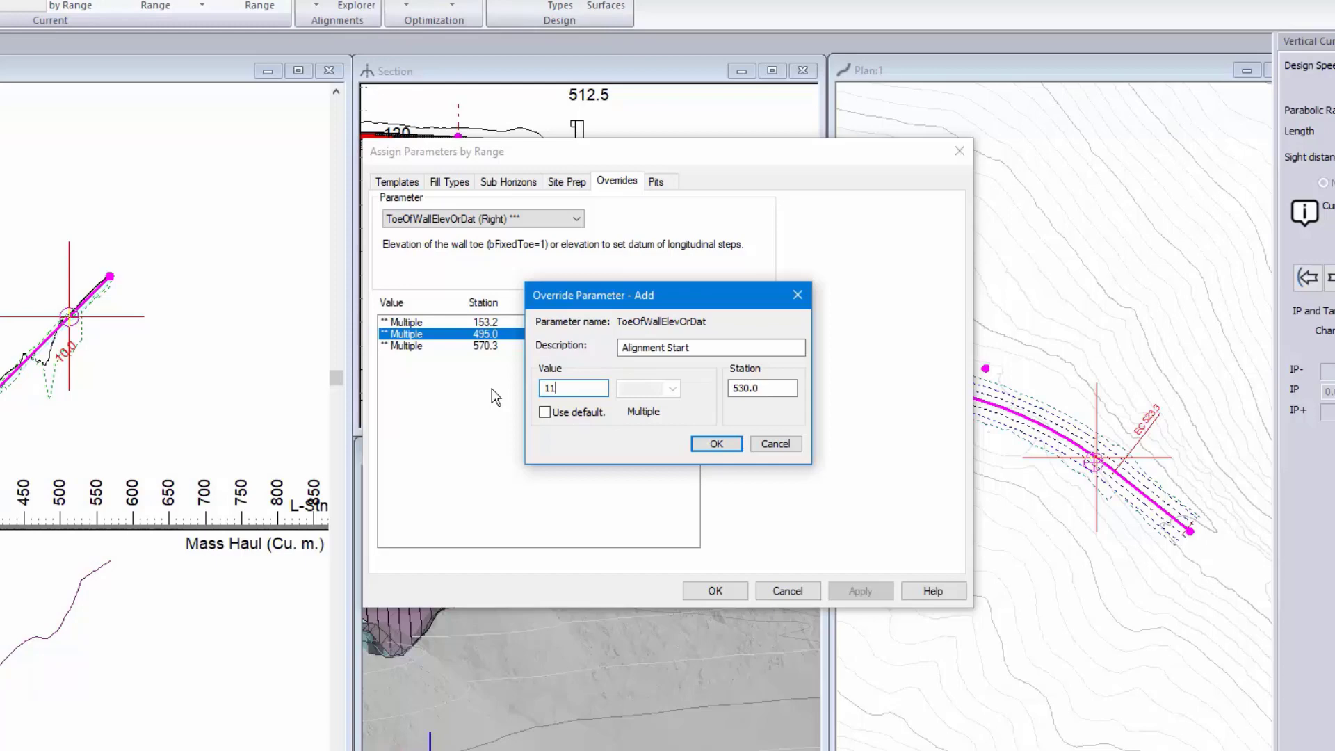
type("4.75")
left_click(718, 443)
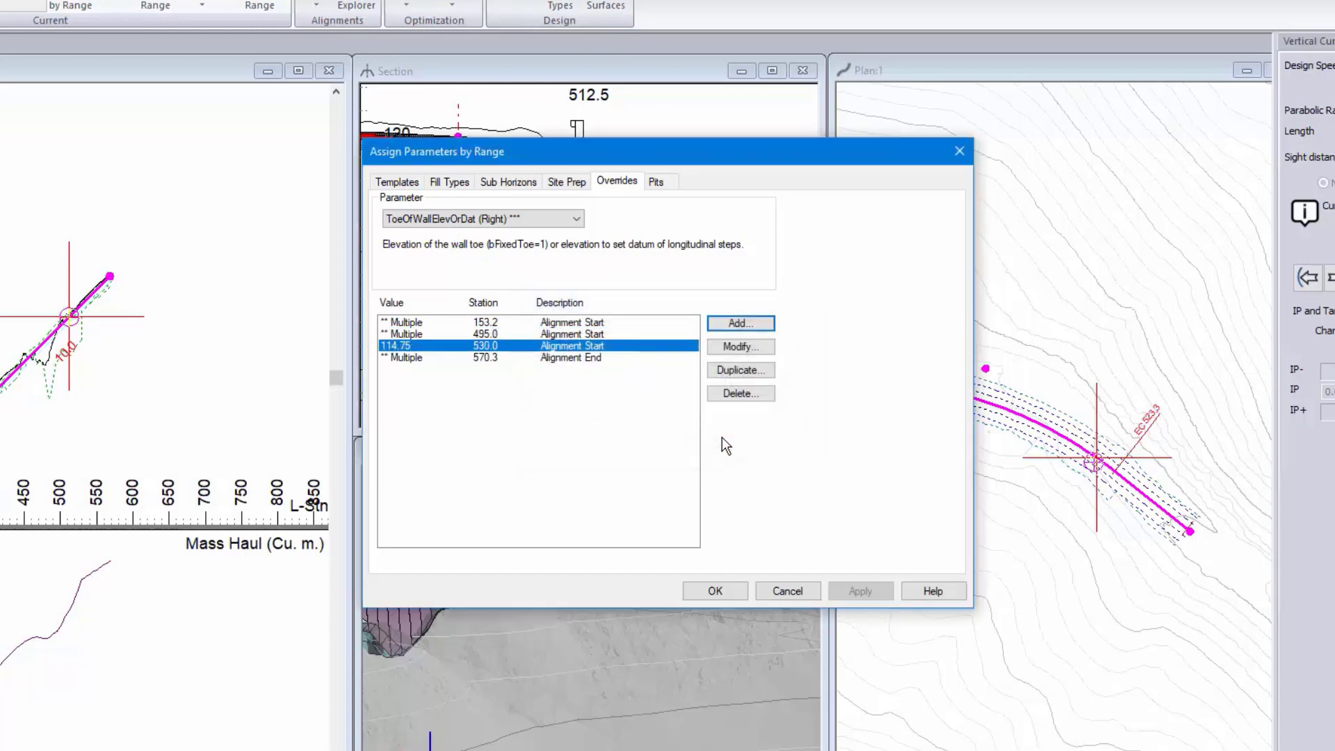
Accept the toe elevation overrides and recalculate the cross sections and corridor surfaces for the whole alignment.
left_click(536, 347)
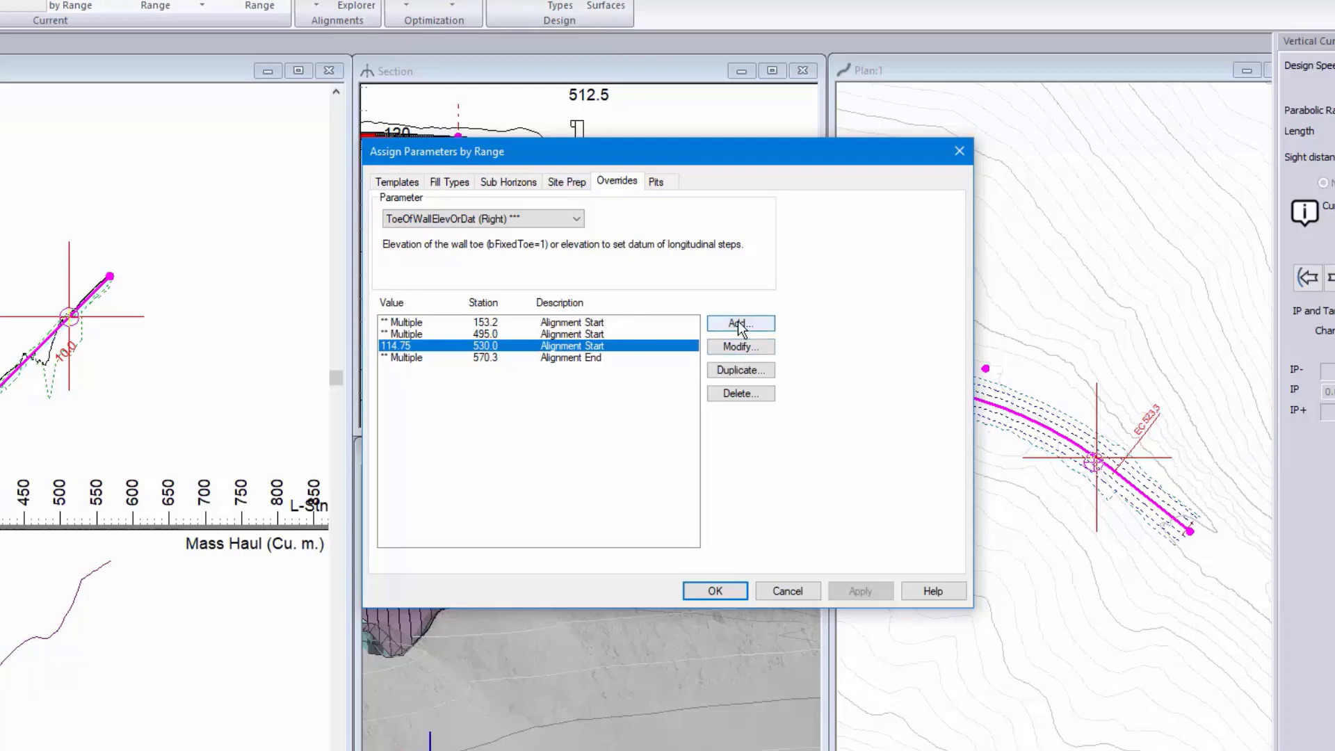
left_click(715, 591)
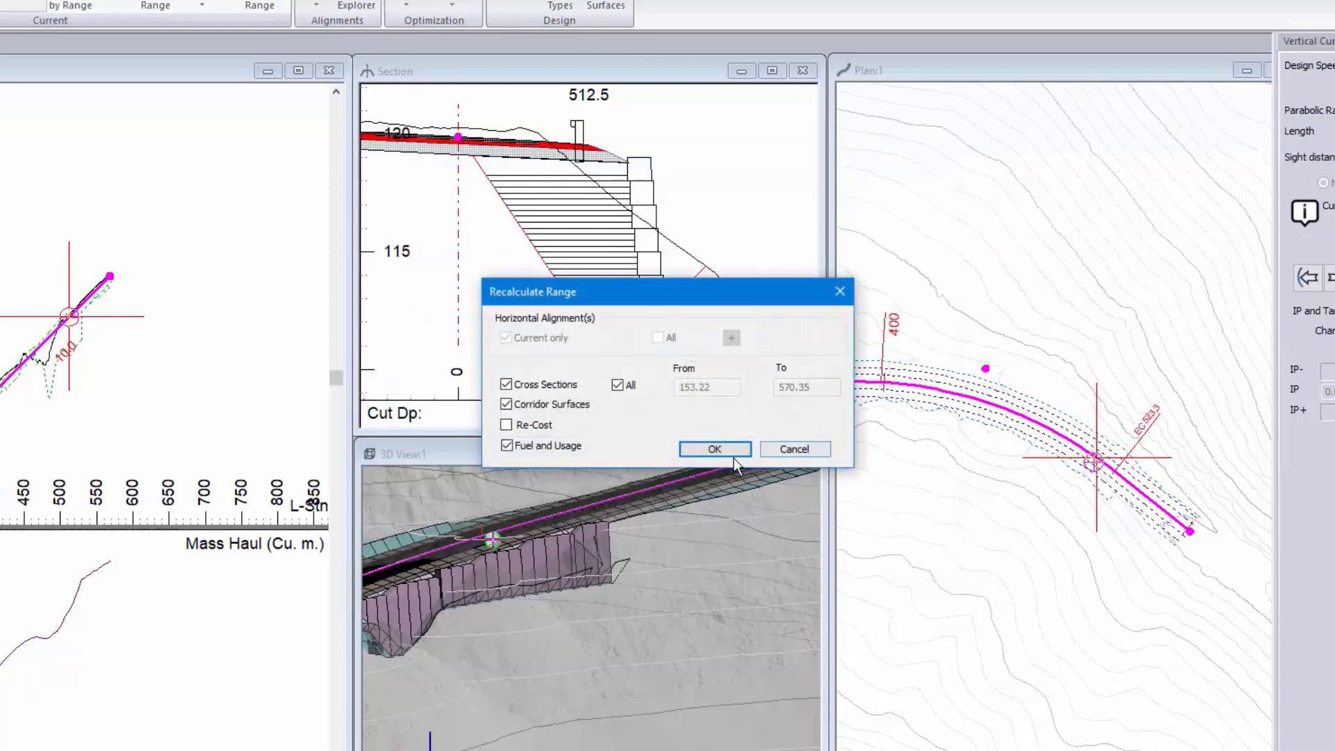
left_click(733, 455)
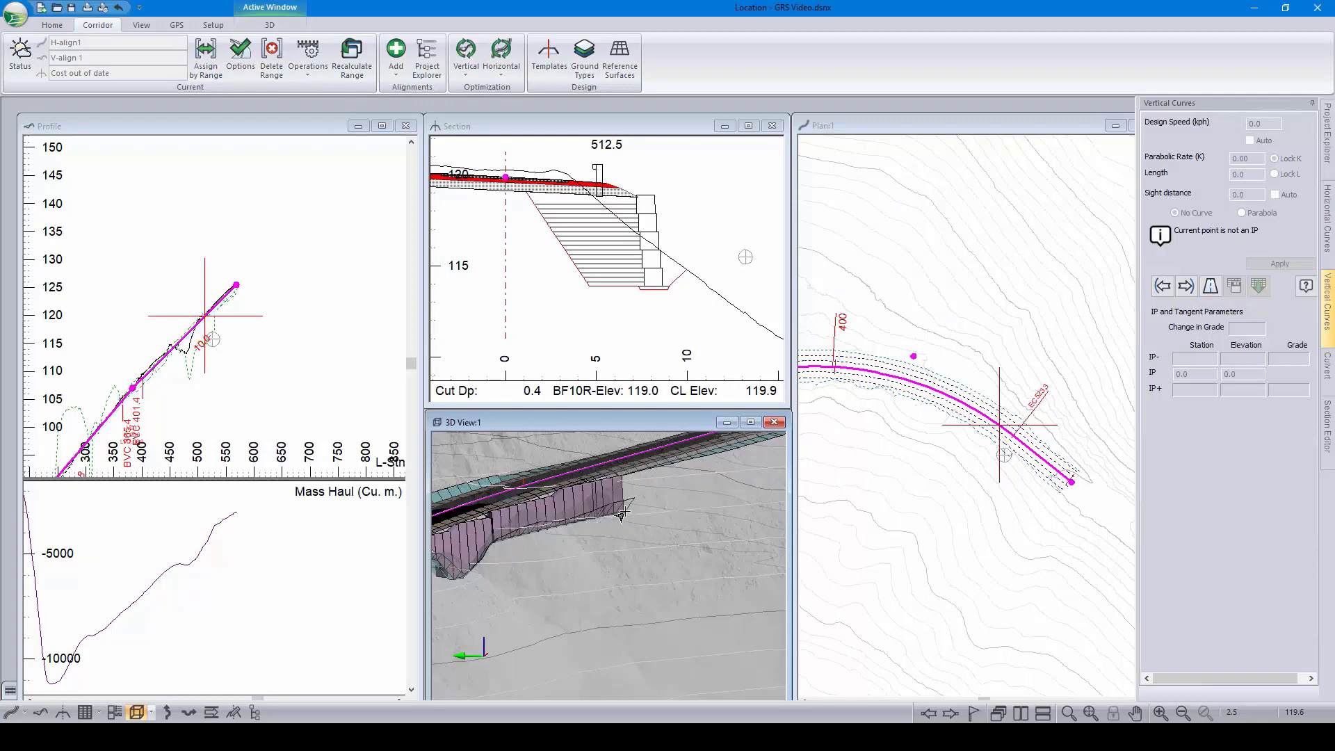
Inspect the recalculated wall in the 3D view and check the toe elevation in the cross section at station 512.5.
mouse_move(620, 514)
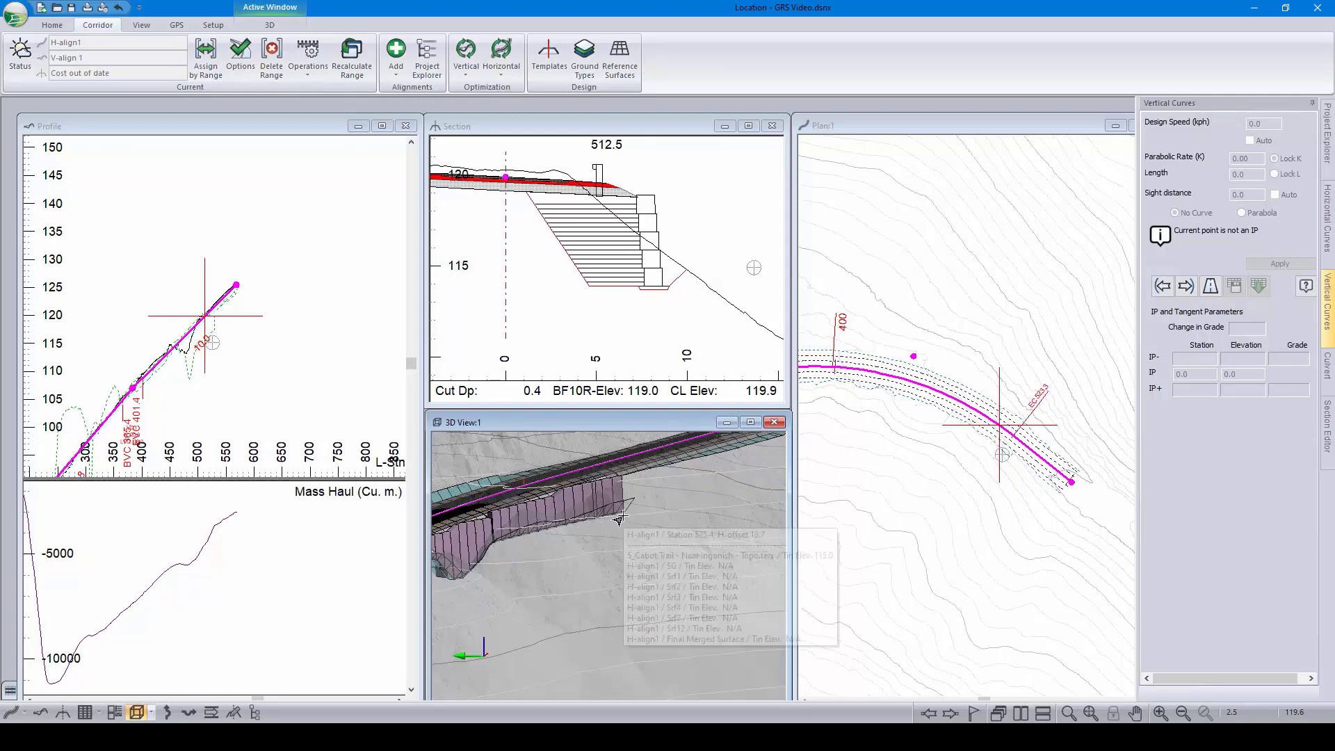
left_click_drag(574, 538, 498, 587)
mouse_move(498, 587)
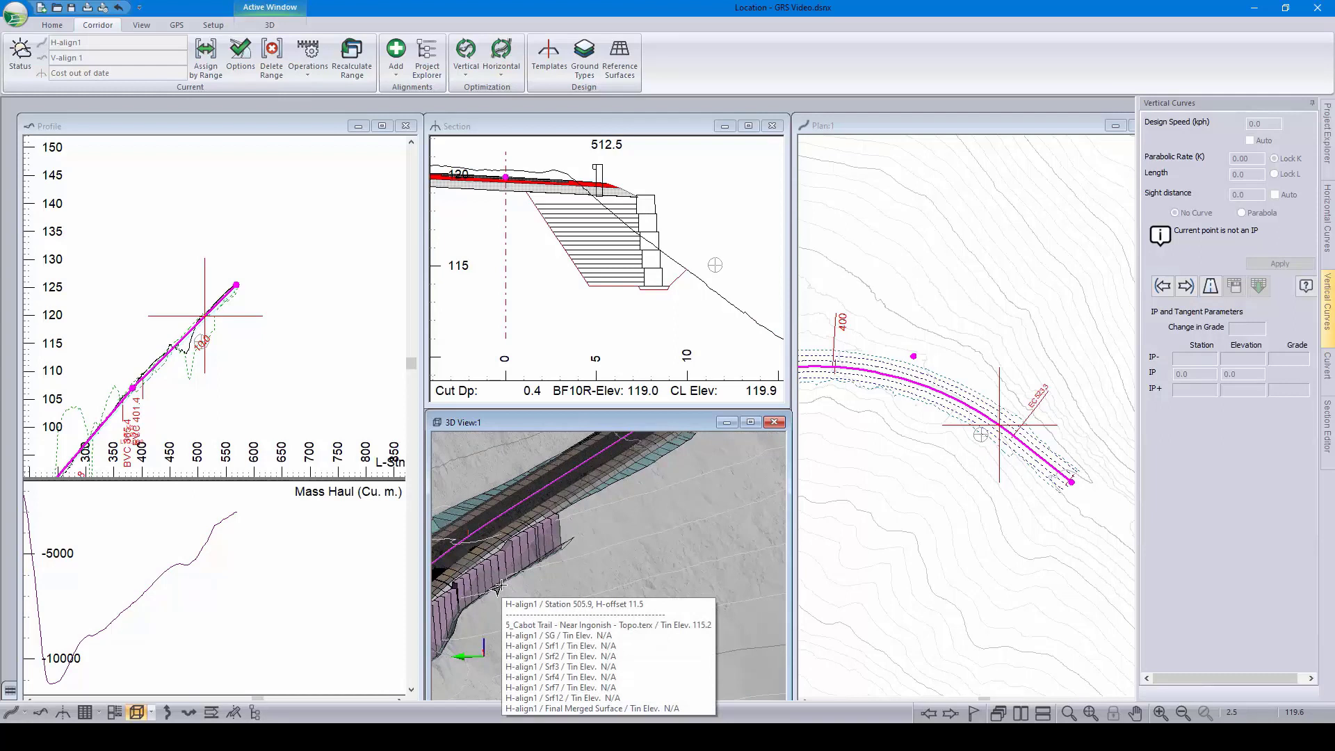
mouse_move(750, 545)
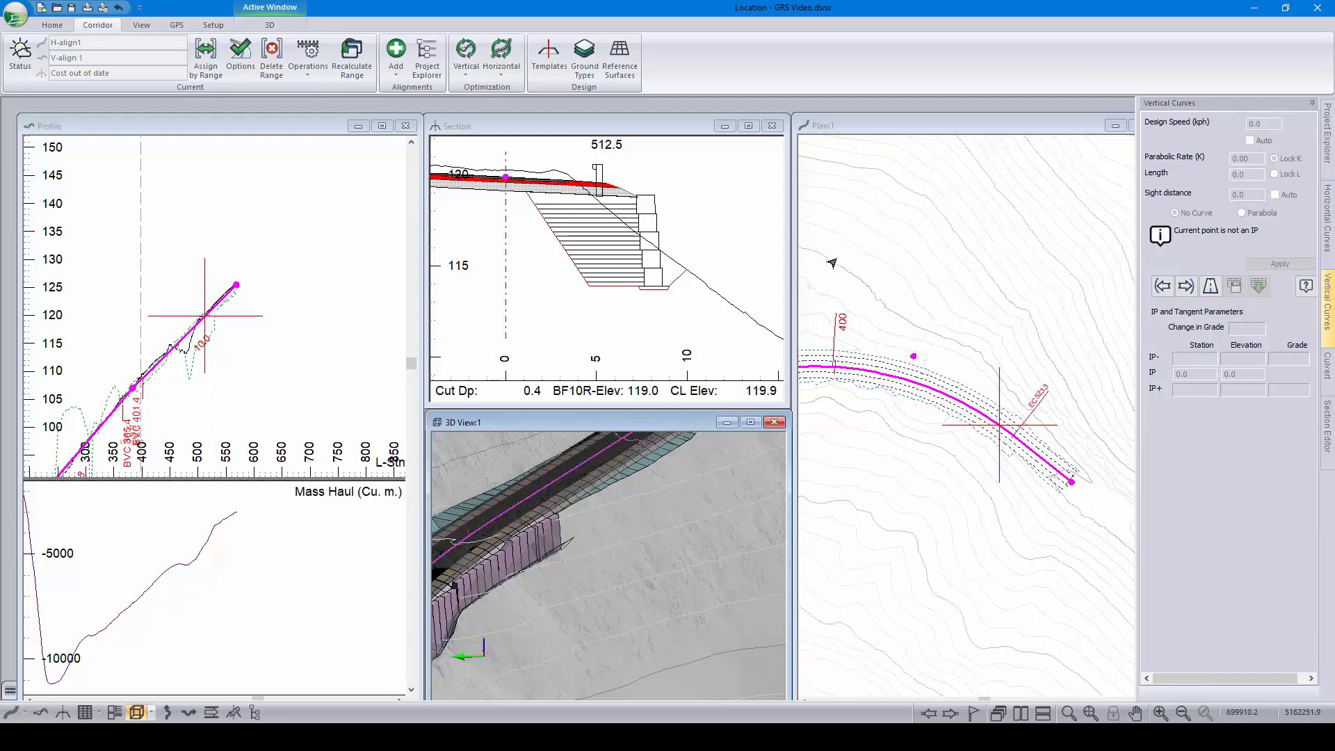
mouse_move(652, 285)
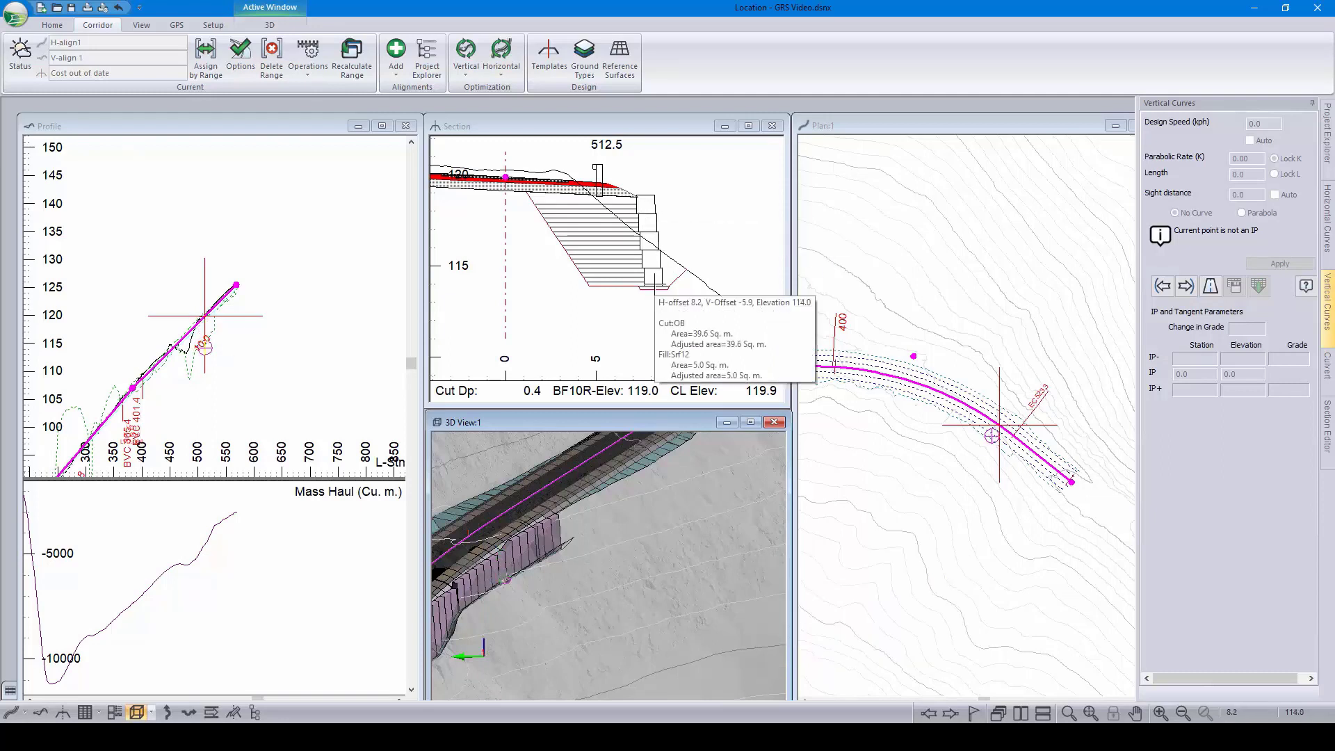